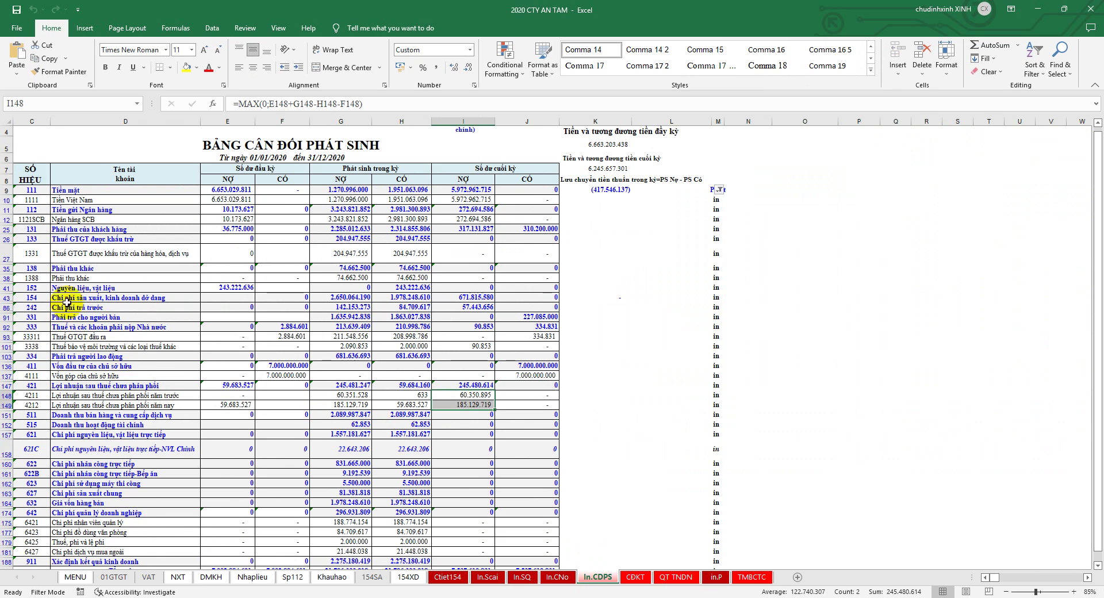
Locate account 154's closing debit balance on the In.CDPS sheet, and review the unfinished projects in rows 20 to 30 of 154XD.
{"action": "left_click", "coordinate": [5, 298]}
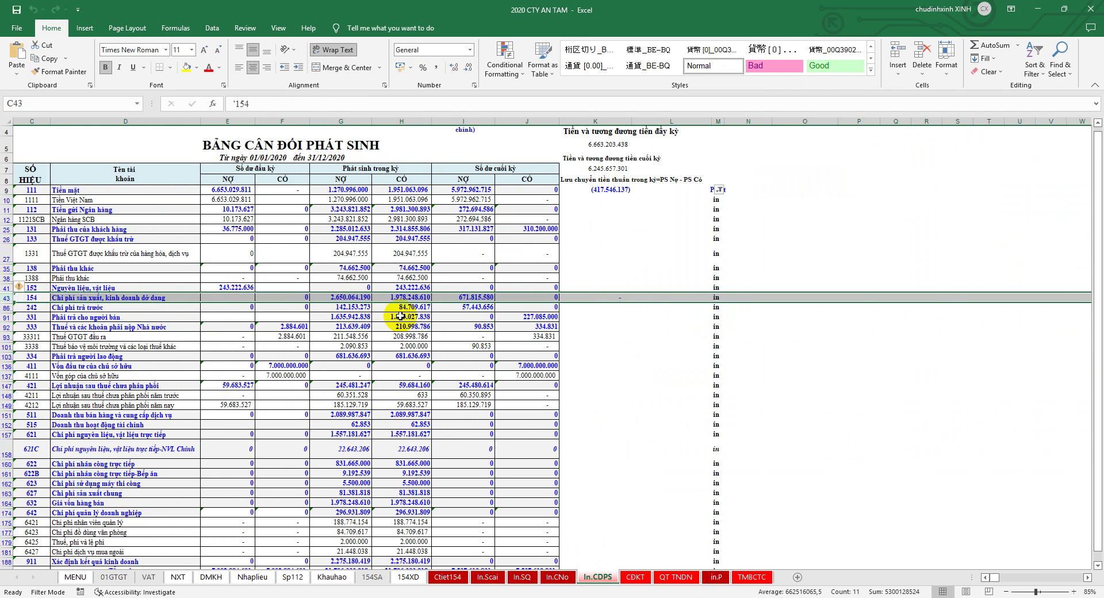
{"action": "left_click", "coordinate": [469, 298]}
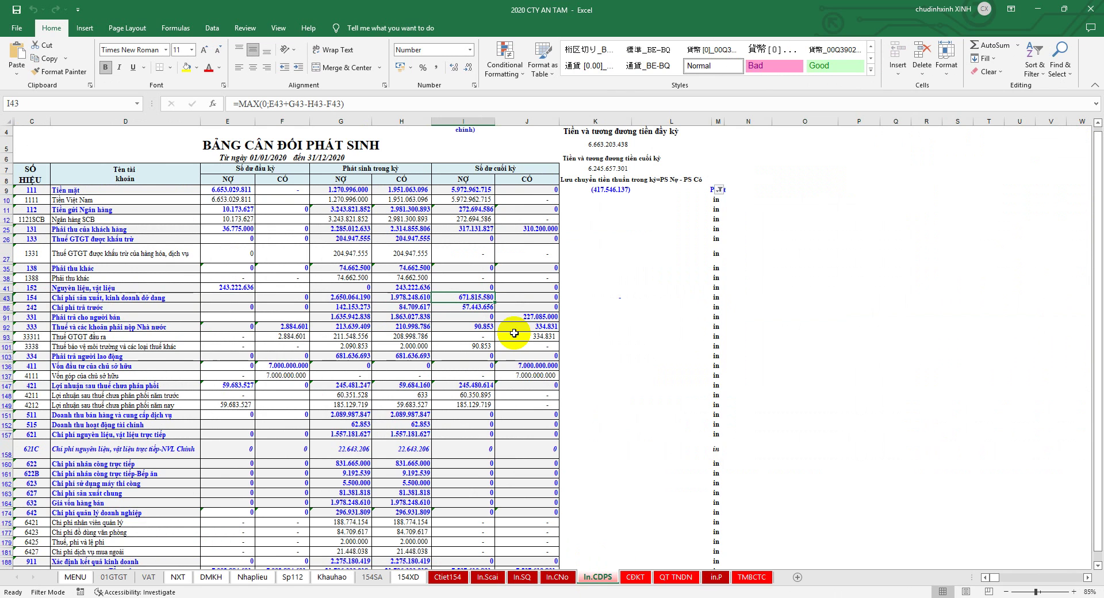
{"action": "left_click", "coordinate": [409, 577]}
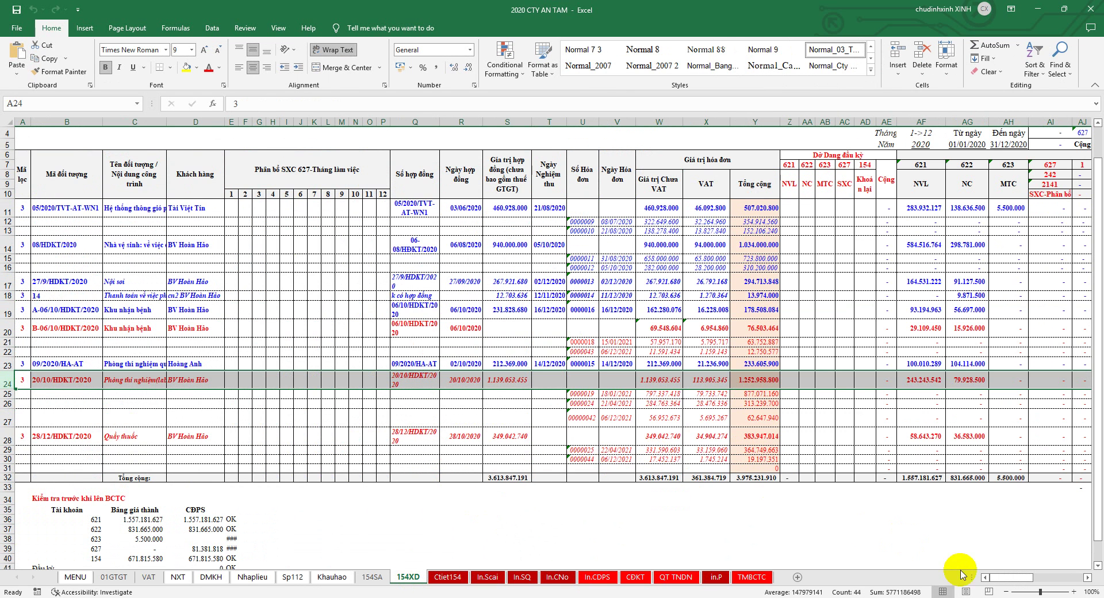
{"action": "left_click", "coordinate": [5, 331]}
{"action": "left_click", "coordinate": [12, 379]}
{"action": "left_click_drag", "start_coordinate": [12, 328], "coordinate": [11, 459]}
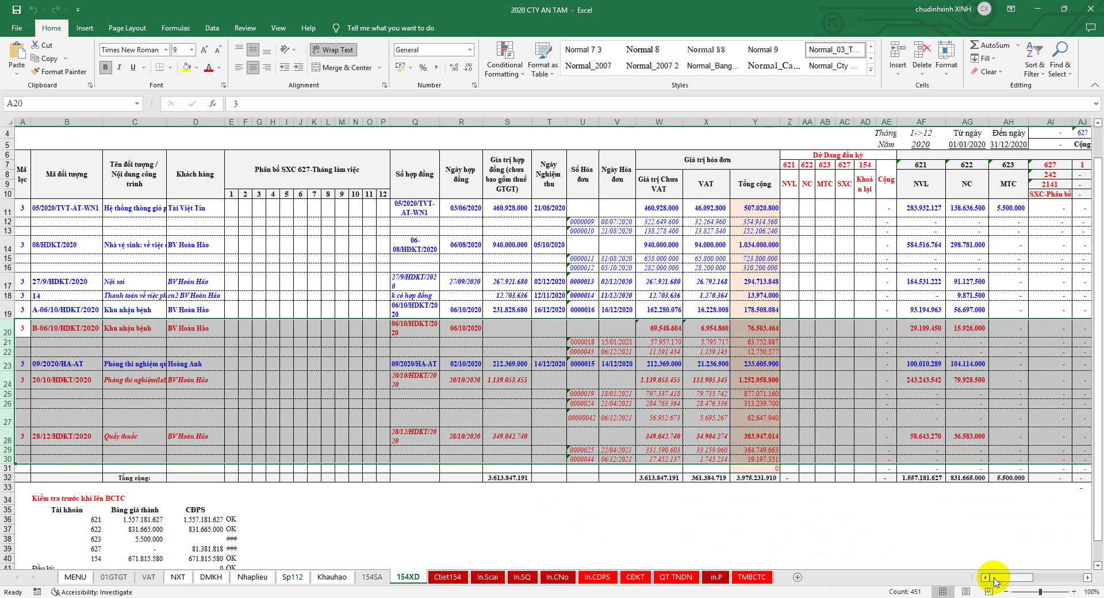
Compare the closing work-in-progress total in BF32 of 154XD with the account 154 row on the In.CDPS sheet.
{"action": "left_click_drag", "start_coordinate": [1010, 577], "coordinate": [1059, 577]}
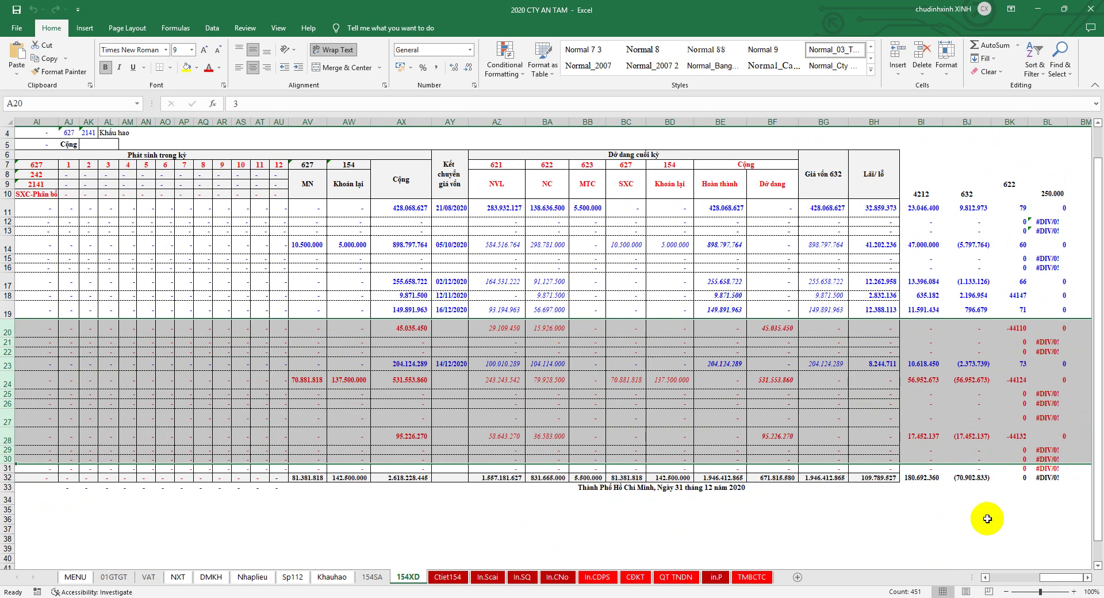
{"action": "left_click", "coordinate": [772, 122]}
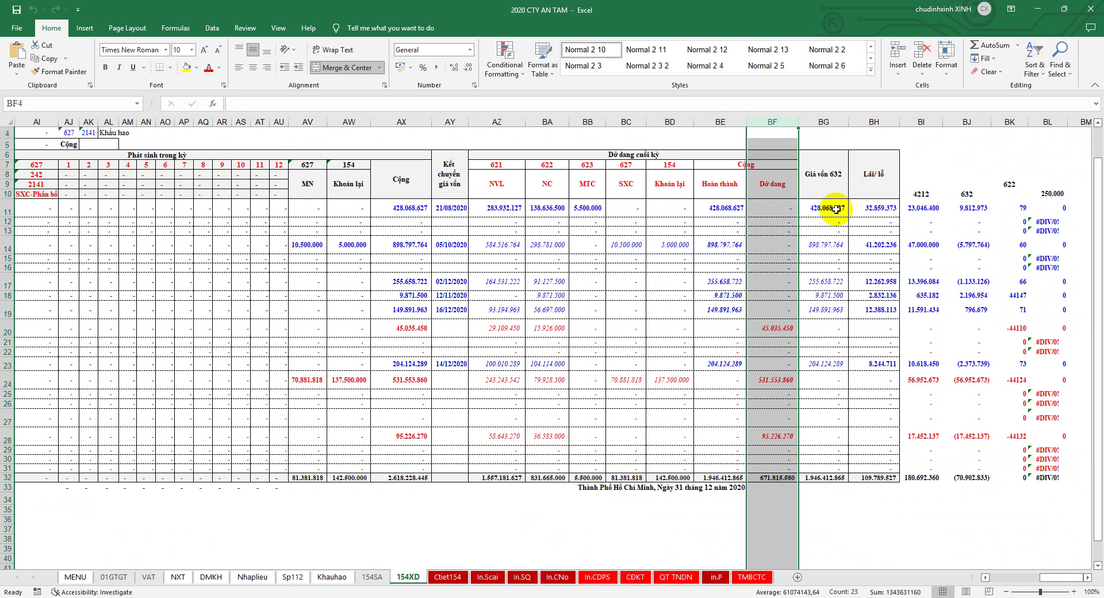
{"action": "left_click", "coordinate": [775, 478]}
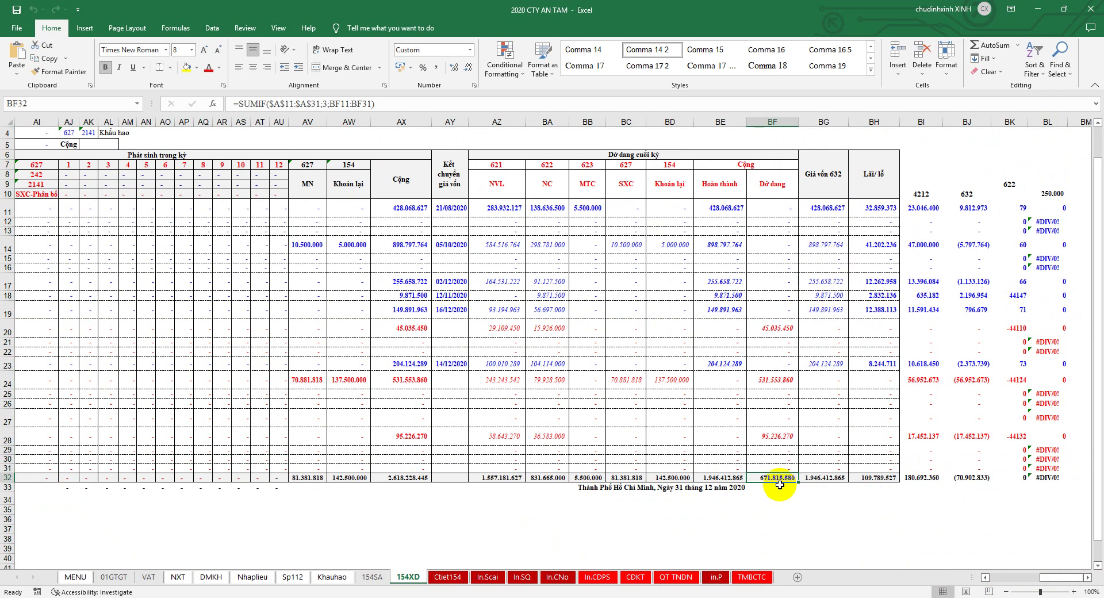
{"action": "left_click", "coordinate": [597, 578]}
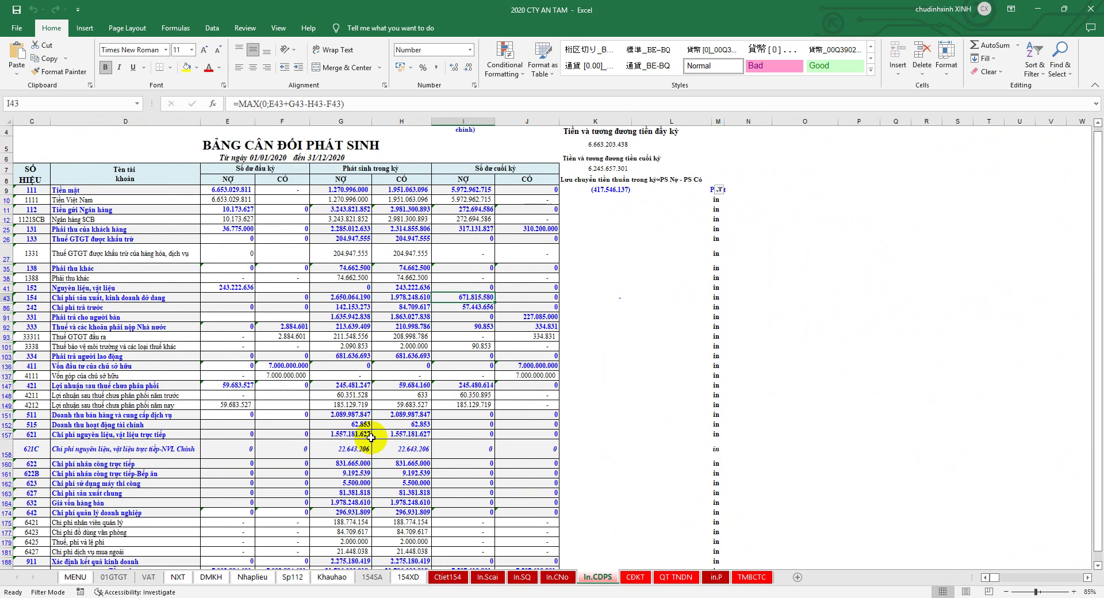
{"action": "left_click", "coordinate": [4, 298]}
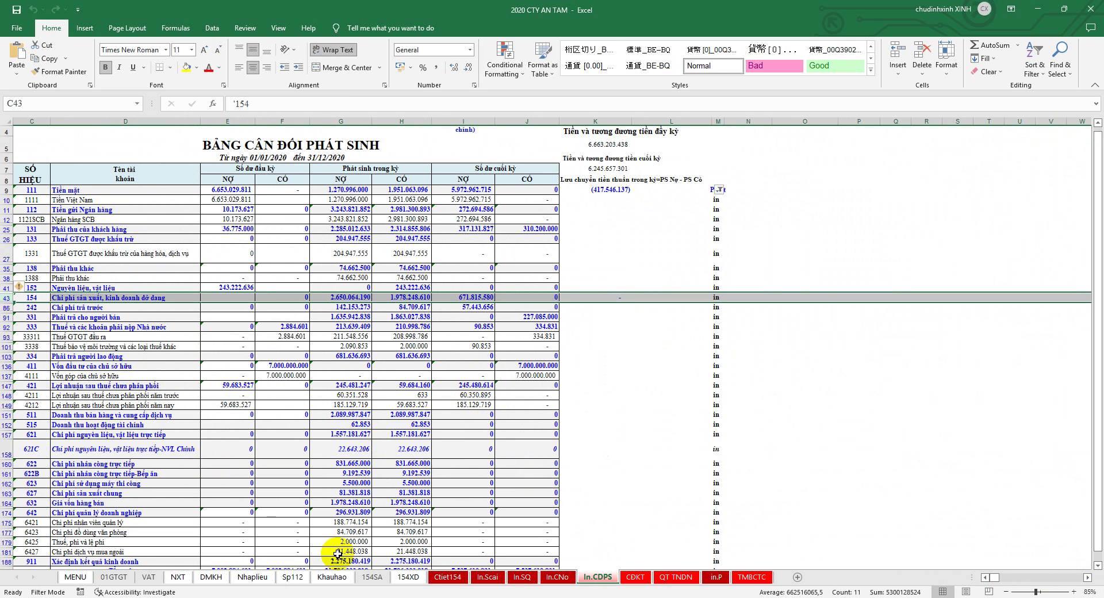
{"action": "left_click", "coordinate": [408, 578]}
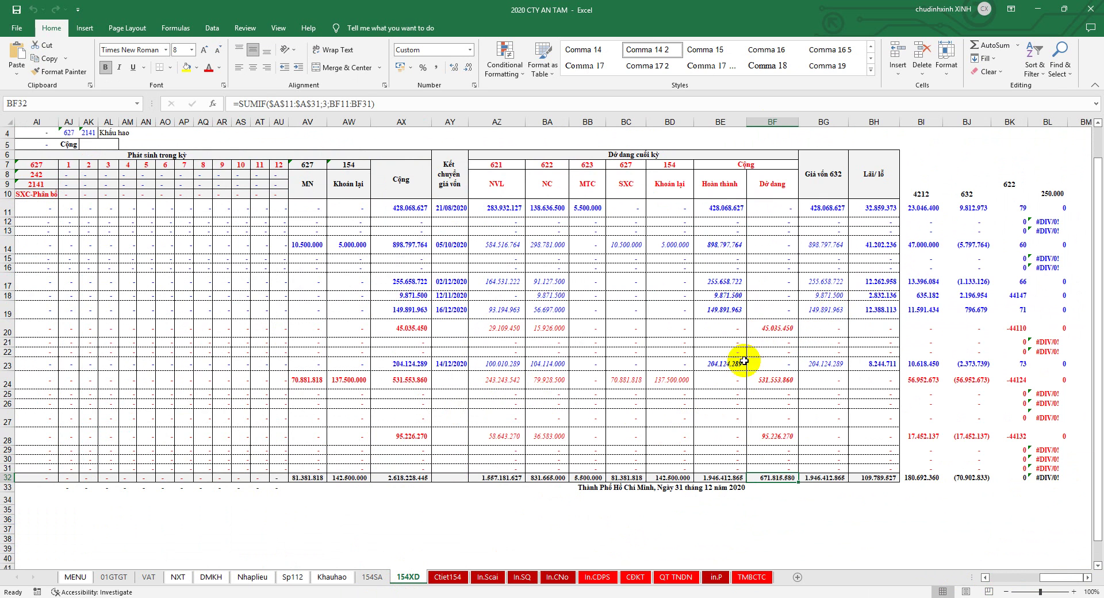
Open the 2021 CTY AN TAM workbook and check account 154's opening debit balance on its In.CDPS sheet.
{"action": "left_click", "coordinate": [309, 597]}
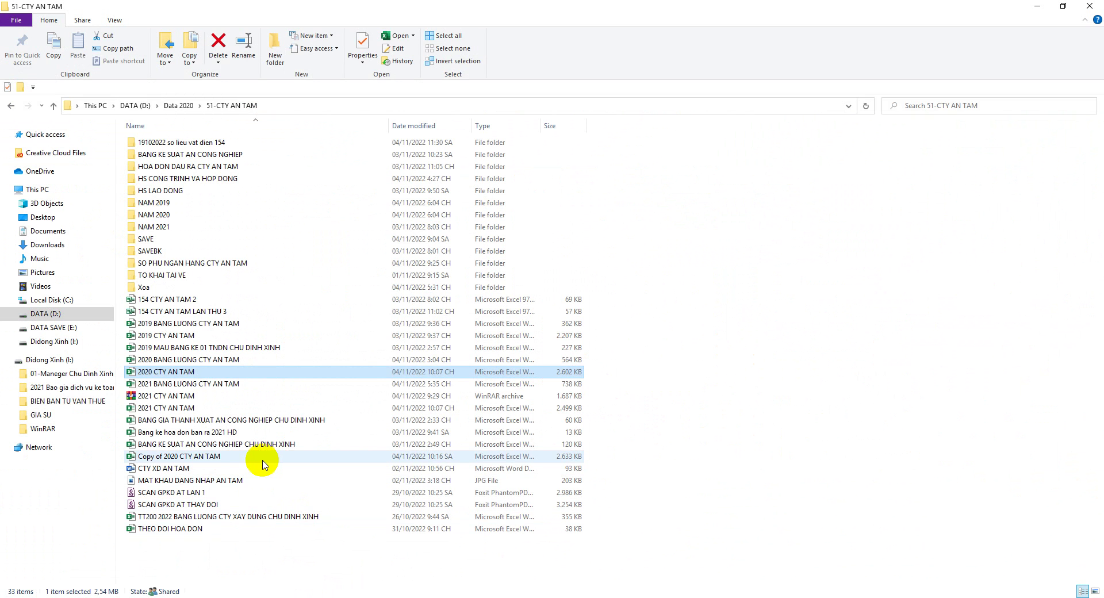
{"action": "double_click", "coordinate": [181, 409]}
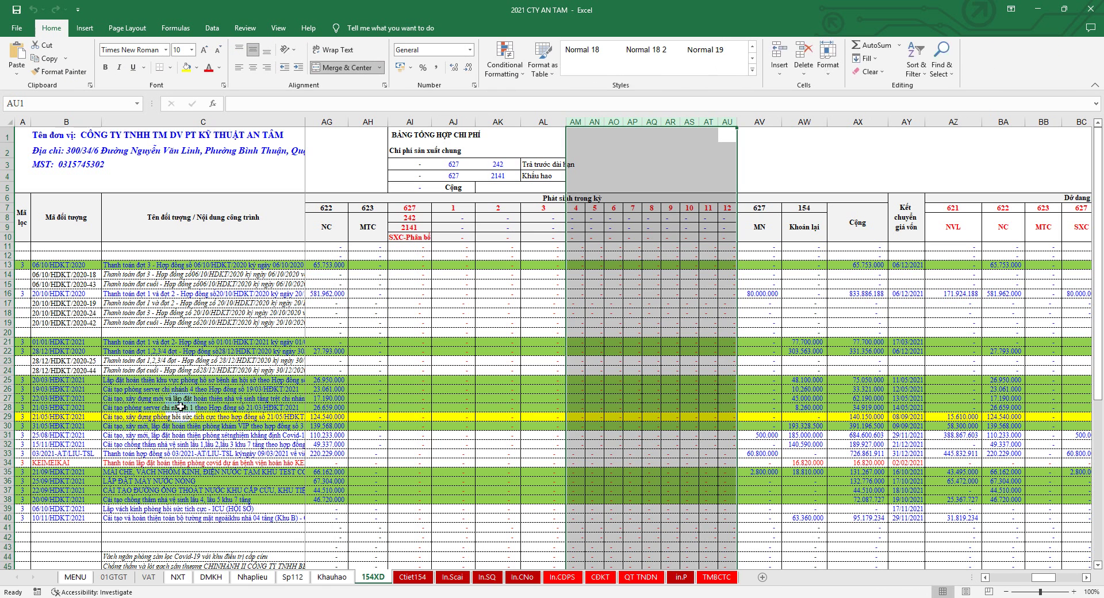
{"action": "left_click", "coordinate": [563, 577]}
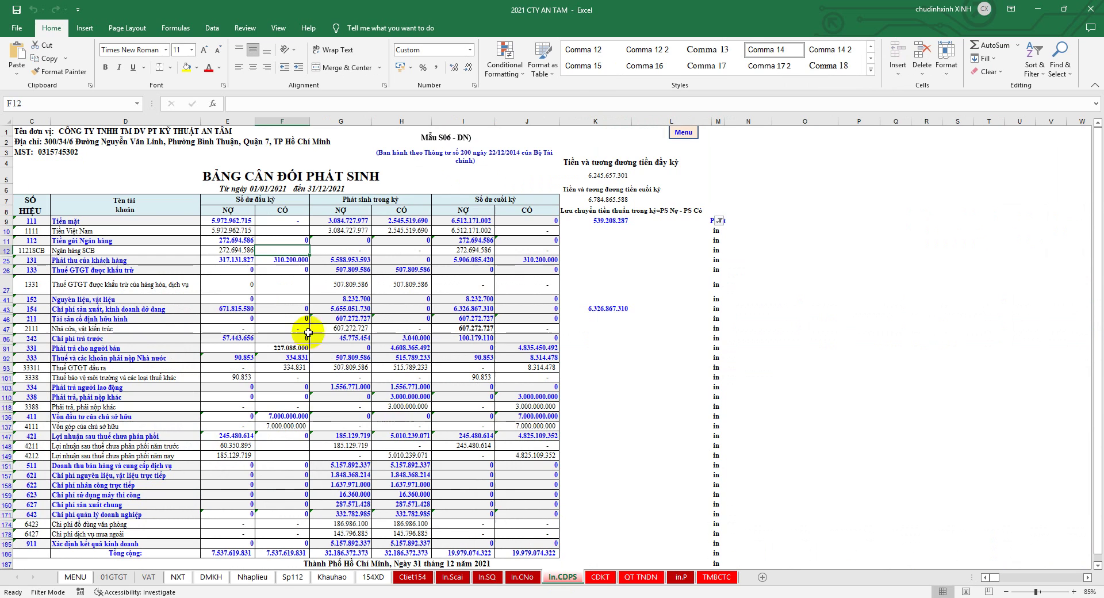
{"action": "left_click", "coordinate": [241, 308]}
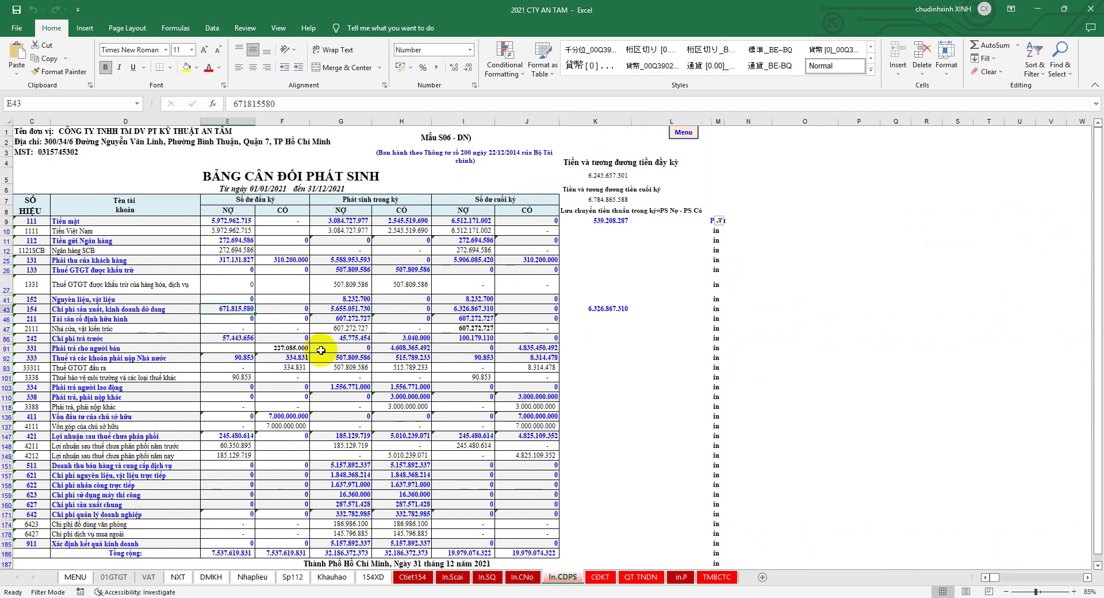
Show the first columns of the 2021 workbook's 154XD sheet and select the blank rows 11 and 12 above the project list.
{"action": "left_click", "coordinate": [374, 577]}
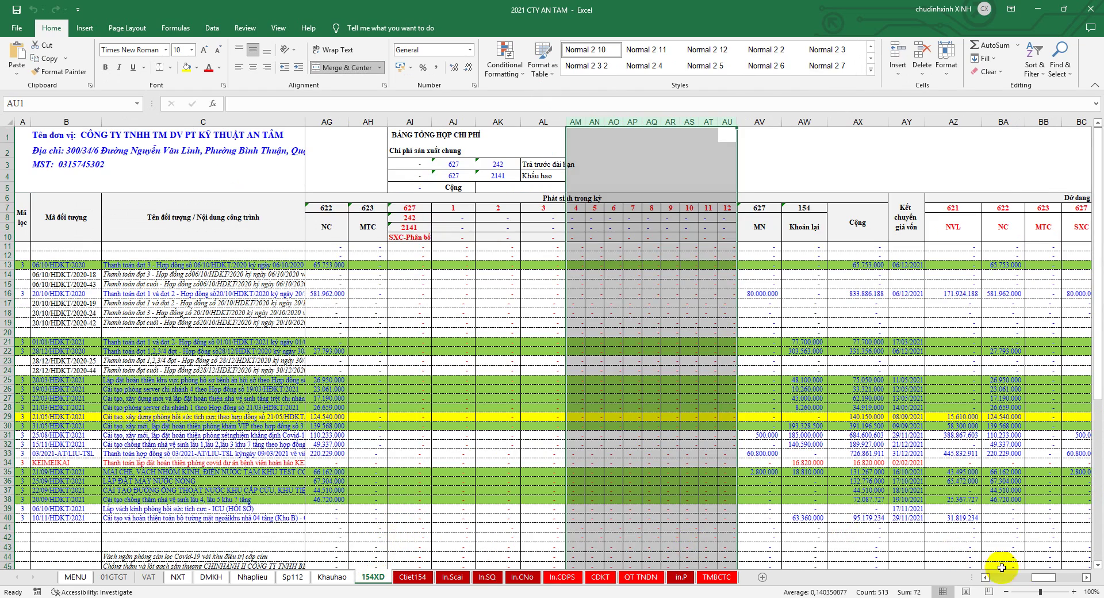
{"action": "left_click_drag", "start_coordinate": [1038, 578], "coordinate": [960, 566]}
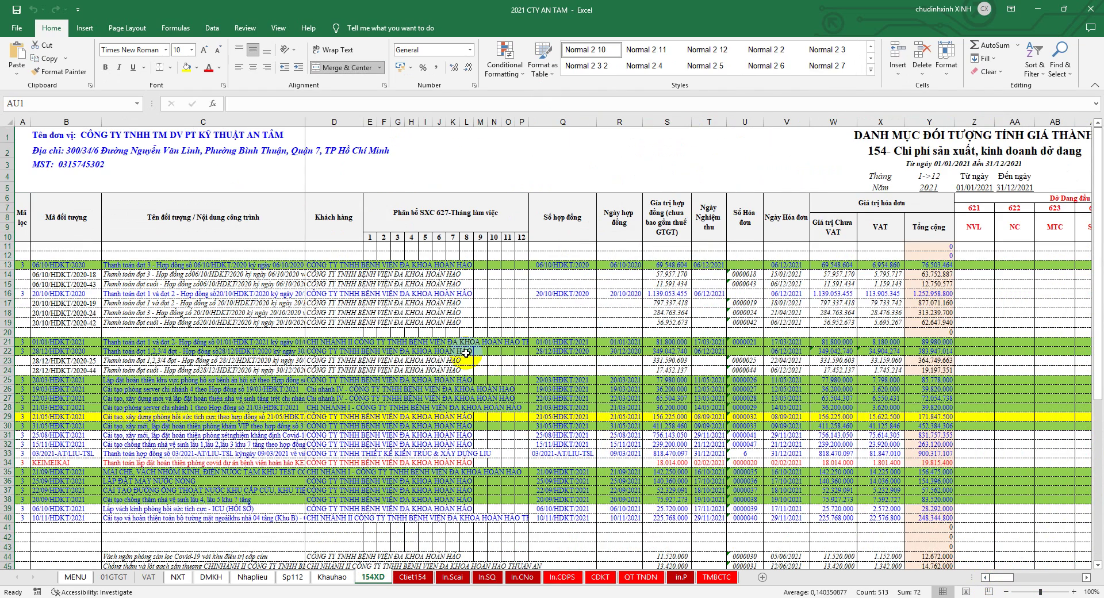
{"action": "left_click", "coordinate": [279, 28]}
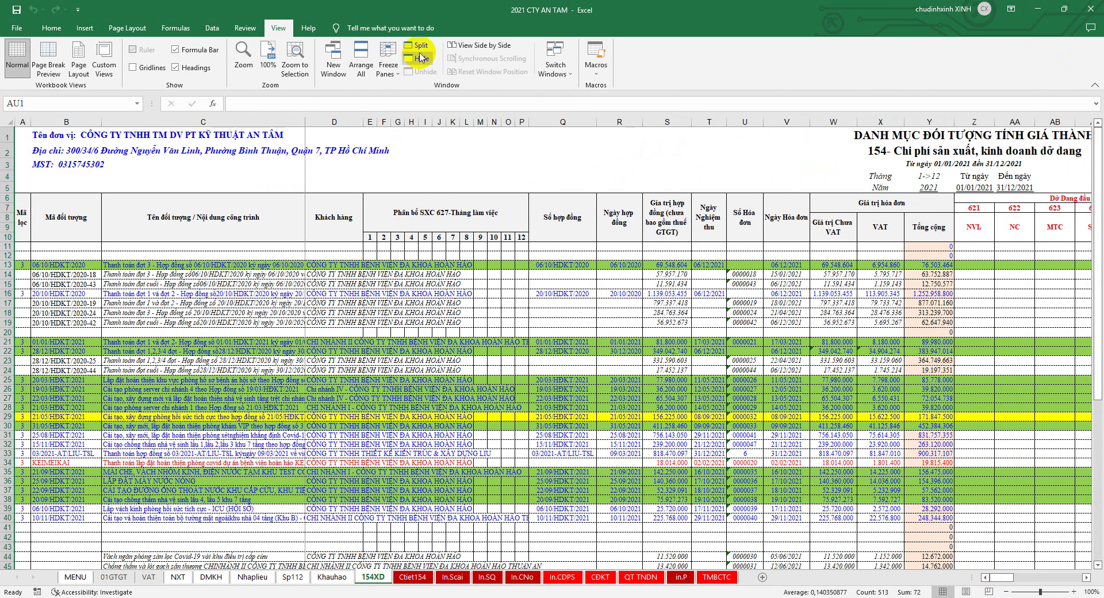
{"action": "left_click", "coordinate": [420, 46]}
{"action": "left_click", "coordinate": [421, 49]}
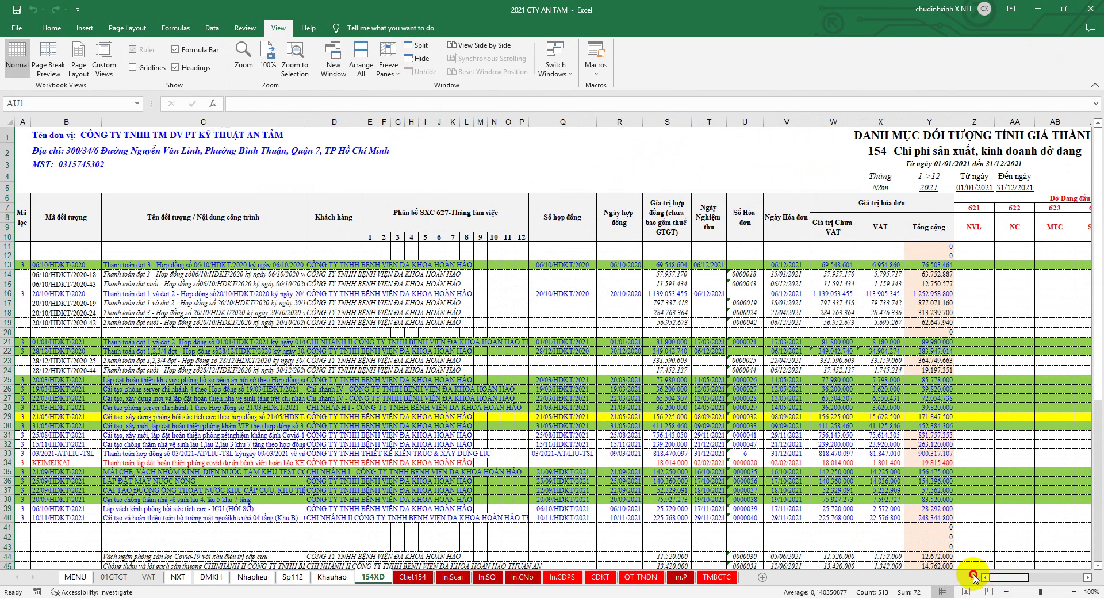
{"action": "left_click_drag", "start_coordinate": [1010, 575], "coordinate": [795, 522]}
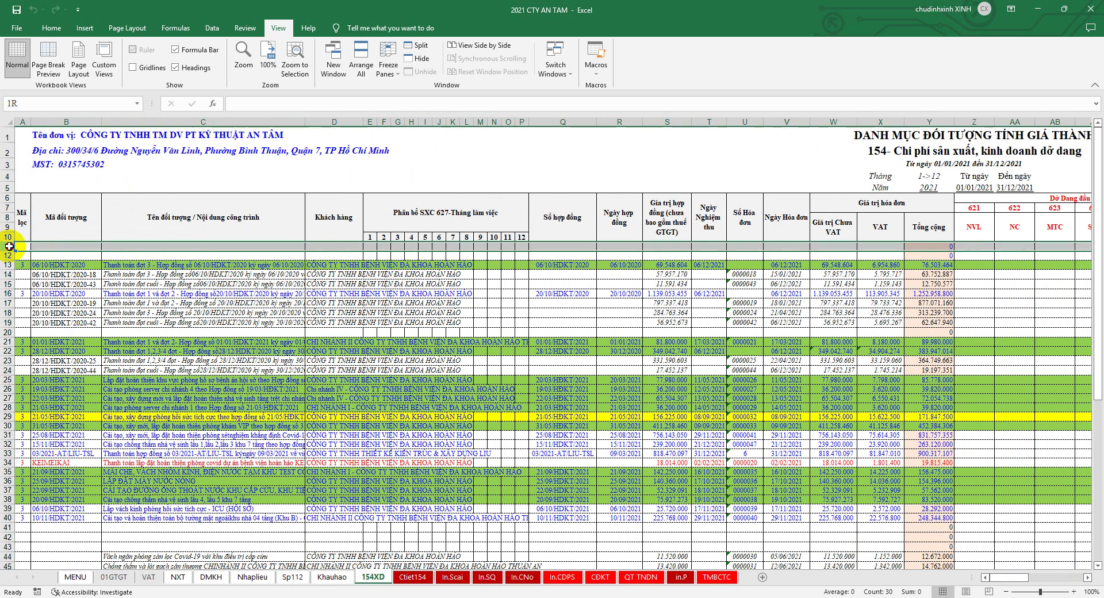
{"action": "left_click_drag", "start_coordinate": [7, 246], "coordinate": [7, 256]}
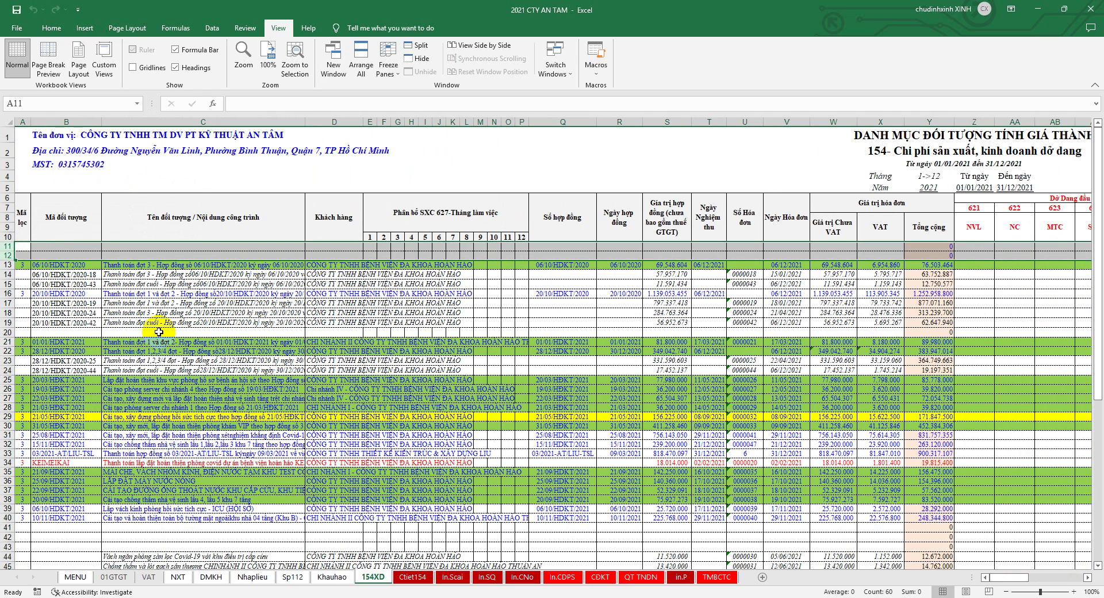
Match the unfinished project Khu nhận bệnh in row 20 of the 2020 workbook's 154XD sheet with rows 13 to 15 of the 2021 one.
{"action": "left_click", "coordinate": [205, 530]}
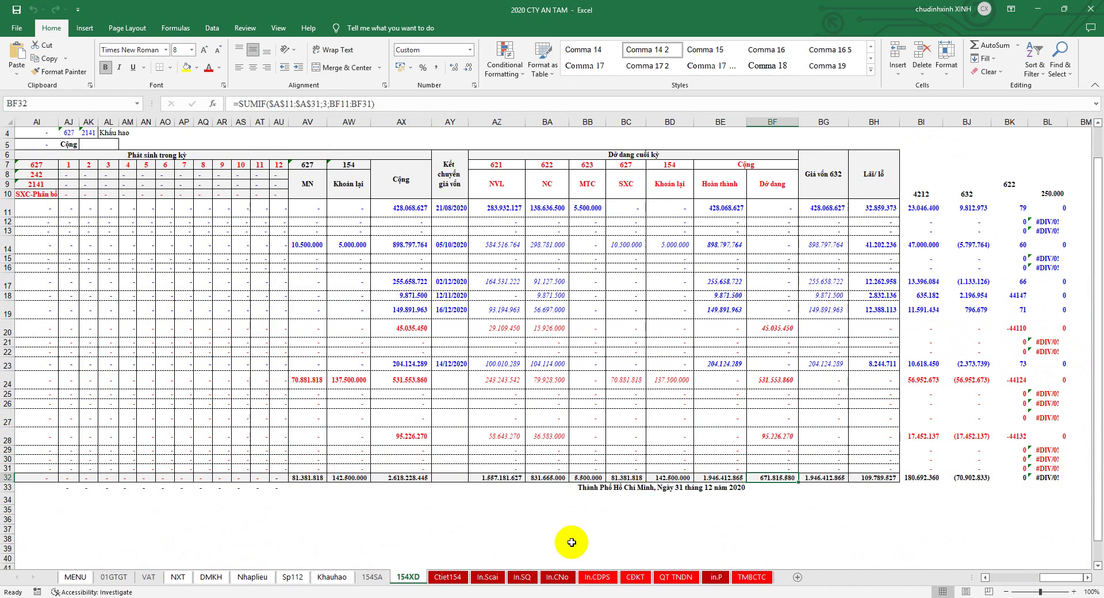
{"action": "left_click_drag", "start_coordinate": [1059, 576], "coordinate": [981, 580]}
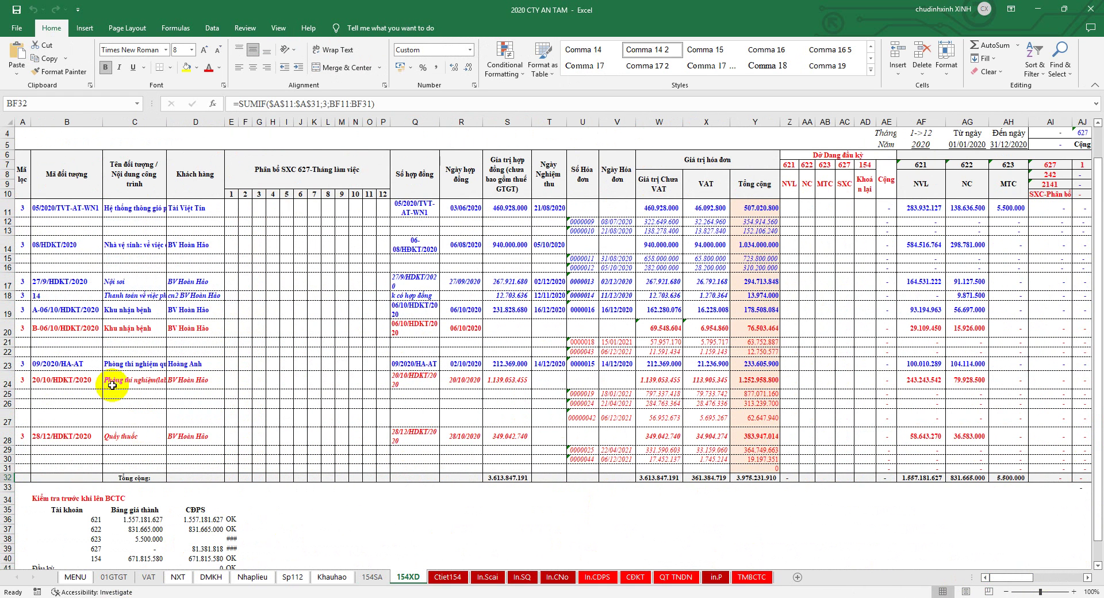
{"action": "left_click", "coordinate": [7, 330]}
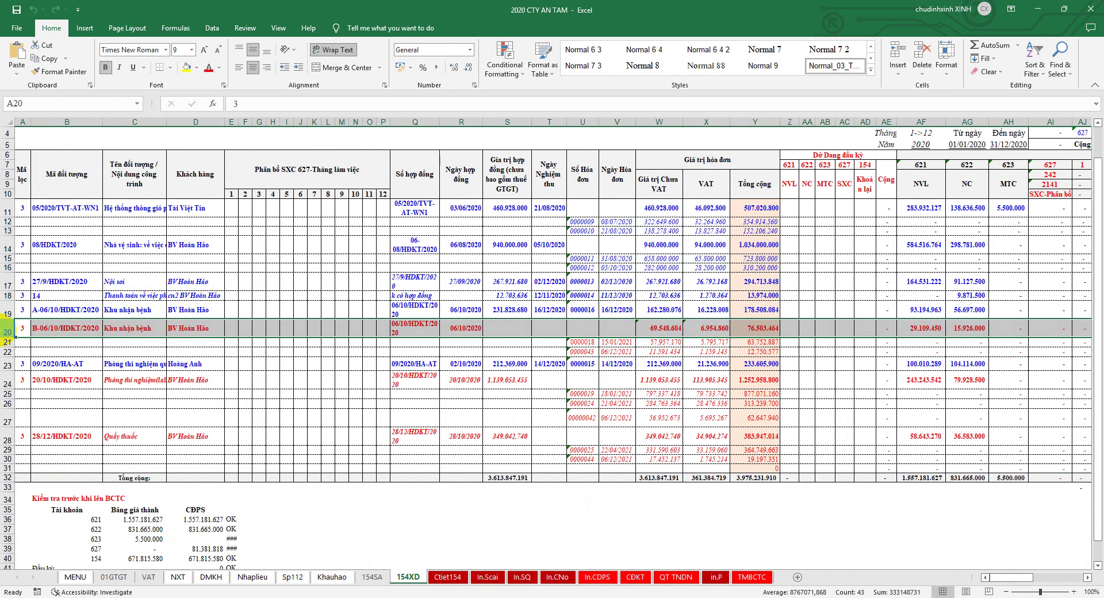
{"action": "key", "text": "alt+Tab"}
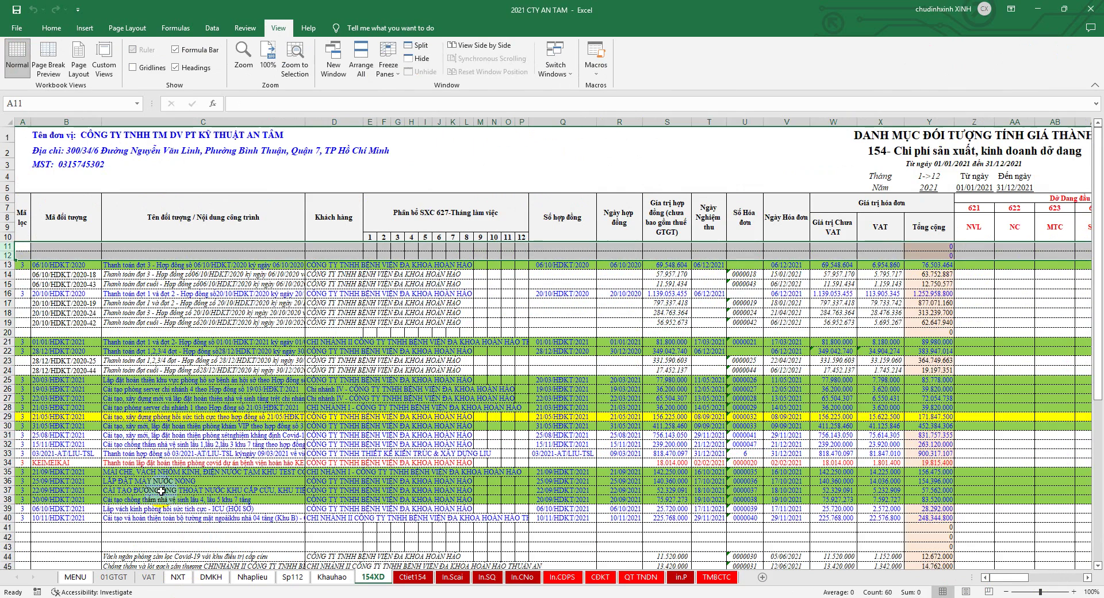
{"action": "left_click_drag", "start_coordinate": [12, 265], "coordinate": [15, 284]}
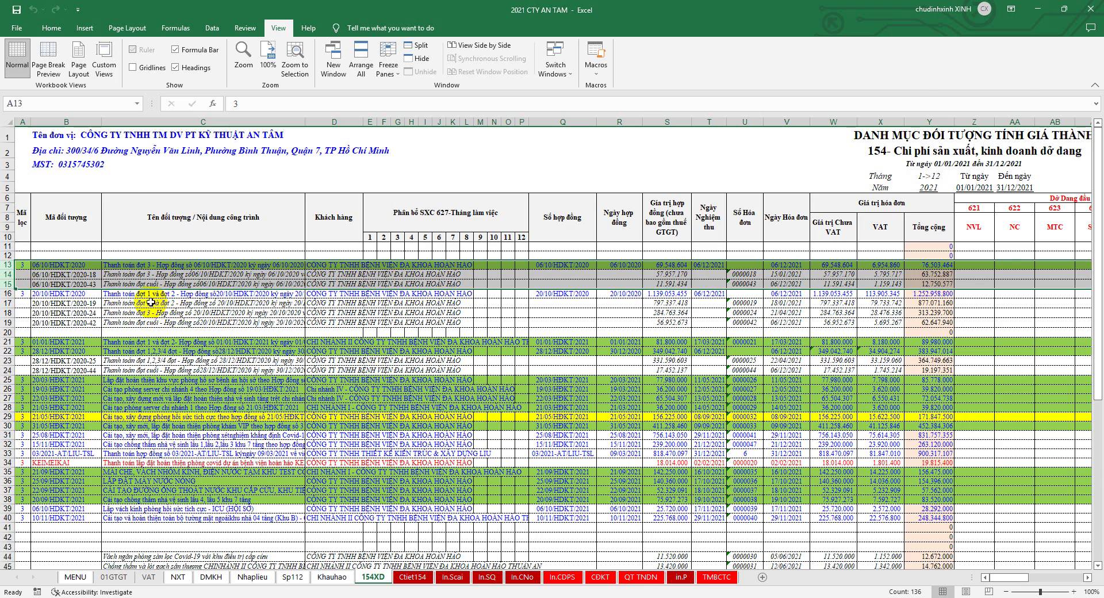
Check the Khu nhận bệnh invoice rows 21 and 22 in the 2020 workbook against the 2021 project list.
{"action": "key", "text": "alt+Tab"}
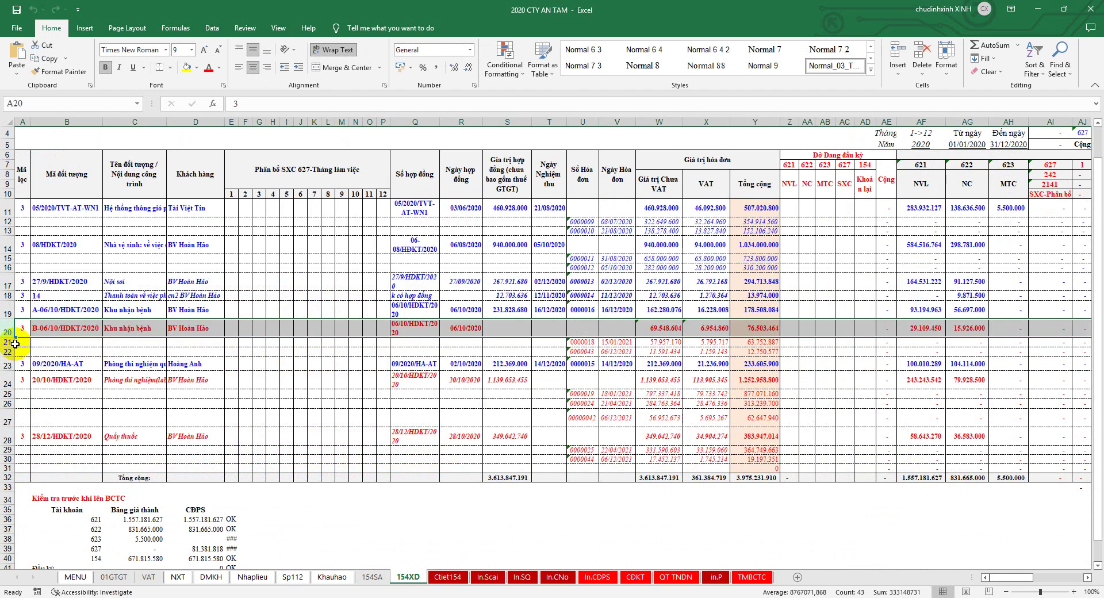
{"action": "left_click_drag", "start_coordinate": [14, 342], "coordinate": [13, 352]}
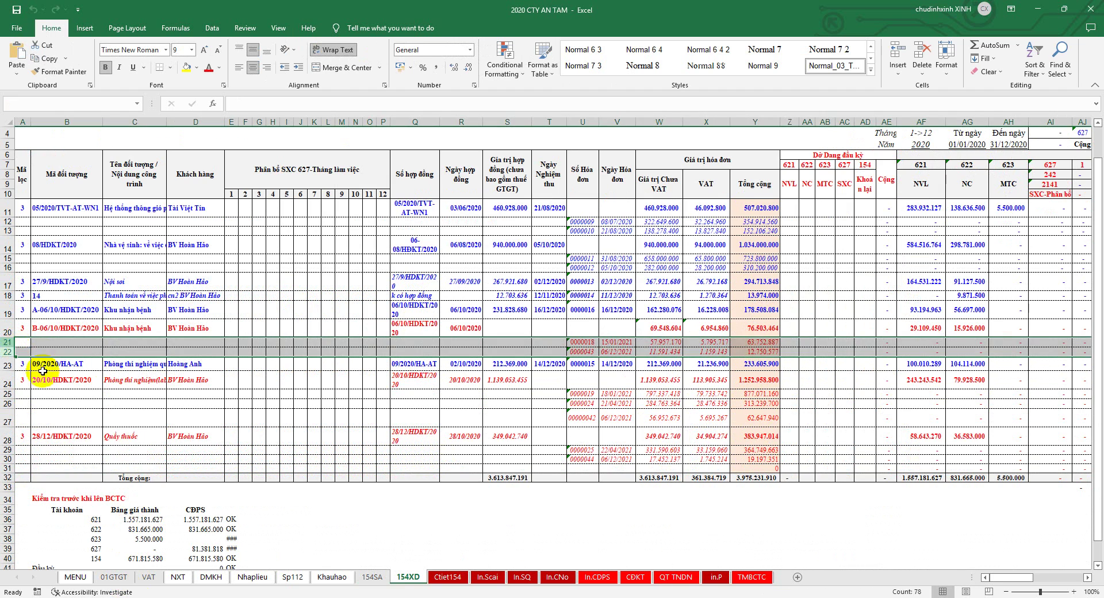
{"action": "key", "text": "alt+Tab"}
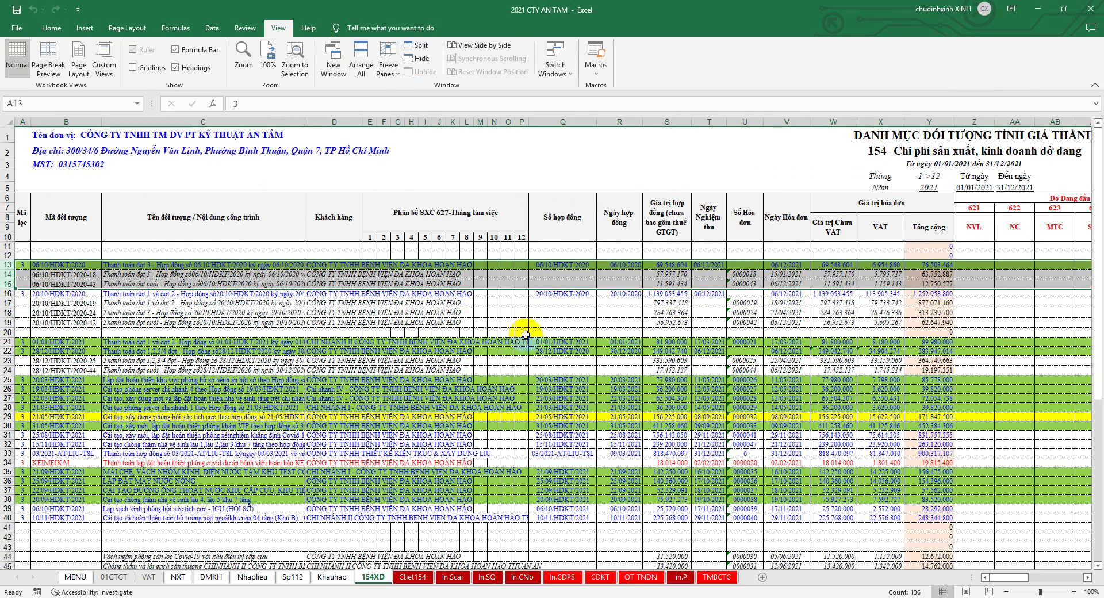
Copy the closing work-in-progress amounts for 621 and 622 in AZ20:BA20 of the 2020 workbook's 154XD sheet.
{"action": "key", "text": "alt+Tab"}
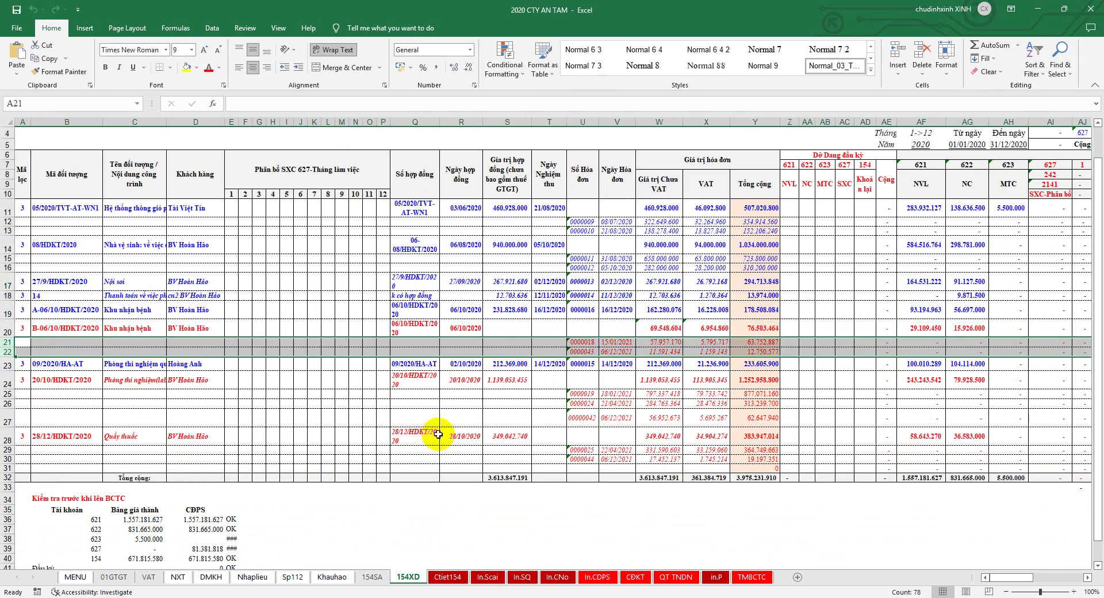
{"action": "left_click_drag", "start_coordinate": [1001, 580], "coordinate": [1084, 579]}
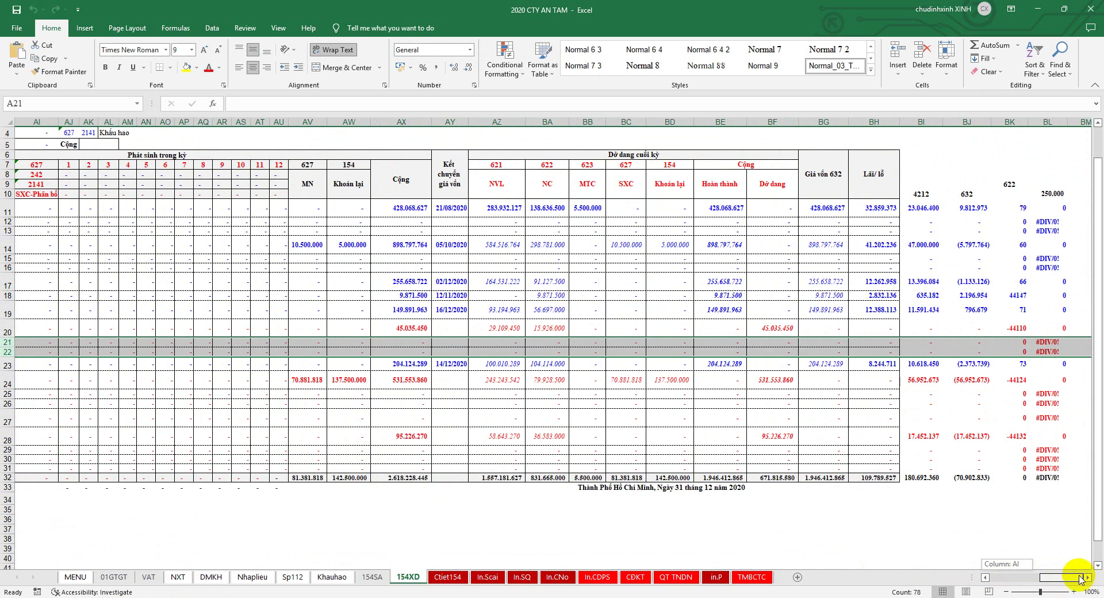
{"action": "left_click_drag", "start_coordinate": [496, 122], "coordinate": [754, 123]}
{"action": "left_click_drag", "start_coordinate": [771, 323], "coordinate": [537, 326]}
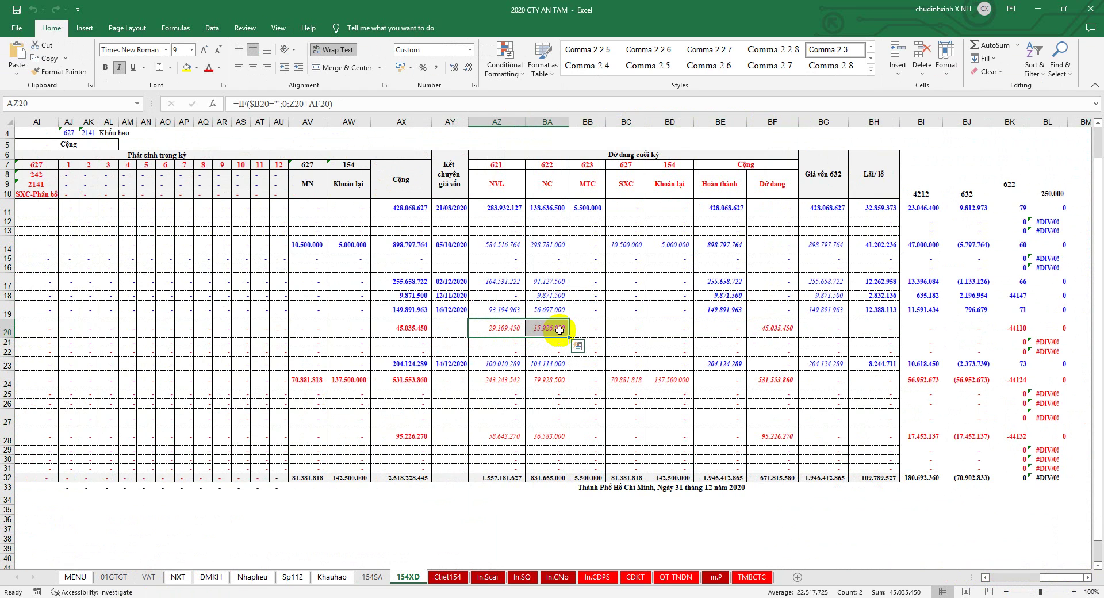
{"action": "right_click", "coordinate": [552, 332]}
{"action": "left_click", "coordinate": [576, 90]}
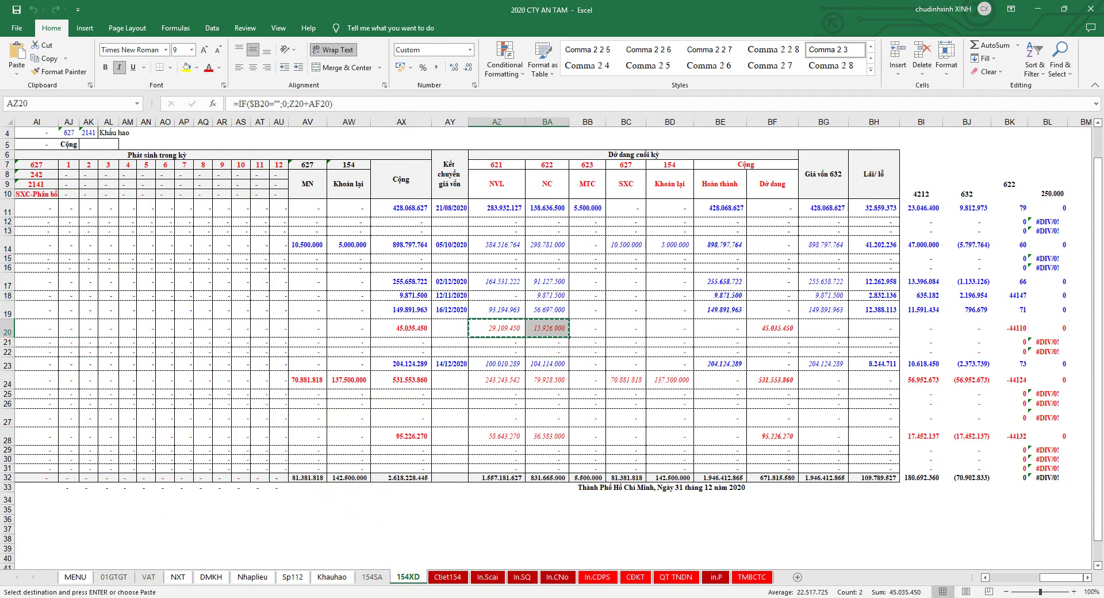
Paste the copied 621 and 622 amounts as values into Z13:AA13 of the 2021 workbook's 154XD sheet and check the row's opening total.
{"action": "left_click", "coordinate": [222, 597]}
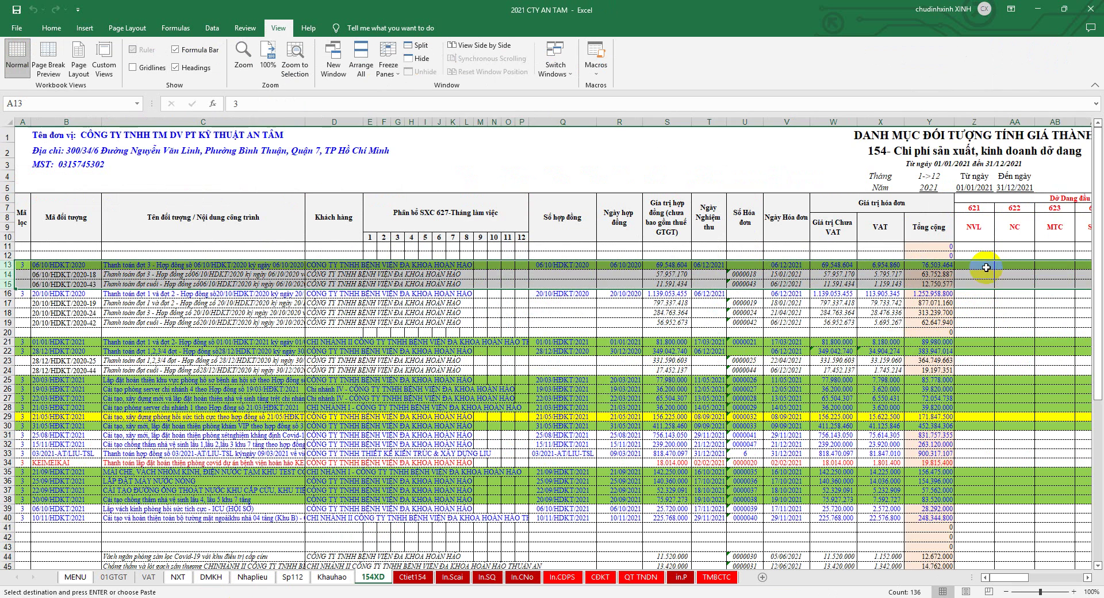
{"action": "left_click_drag", "start_coordinate": [975, 126], "coordinate": [873, 132]}
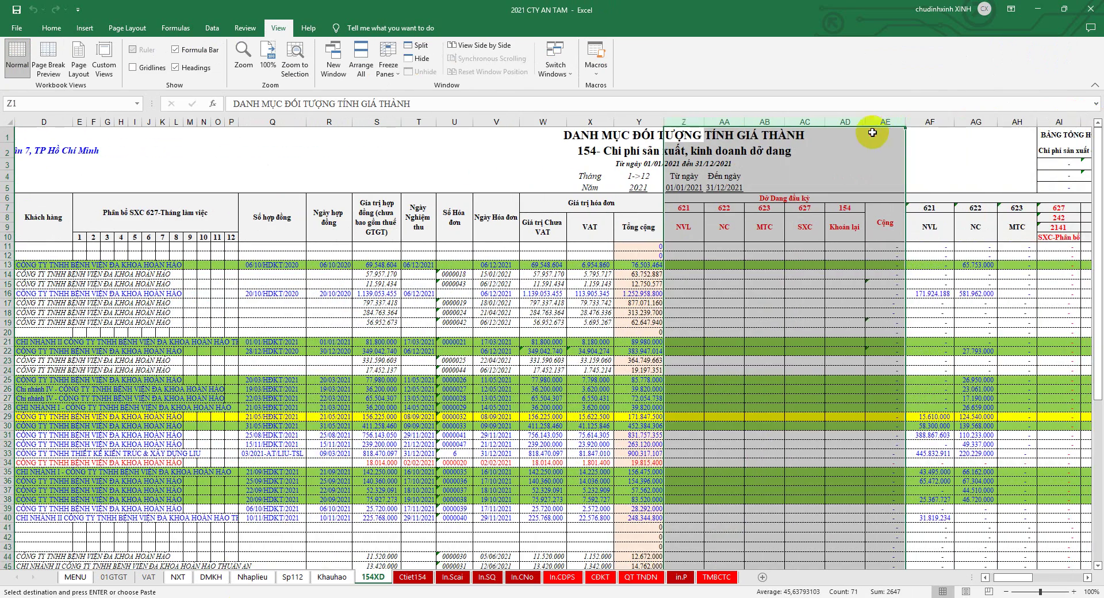
{"action": "left_click", "coordinate": [692, 266]}
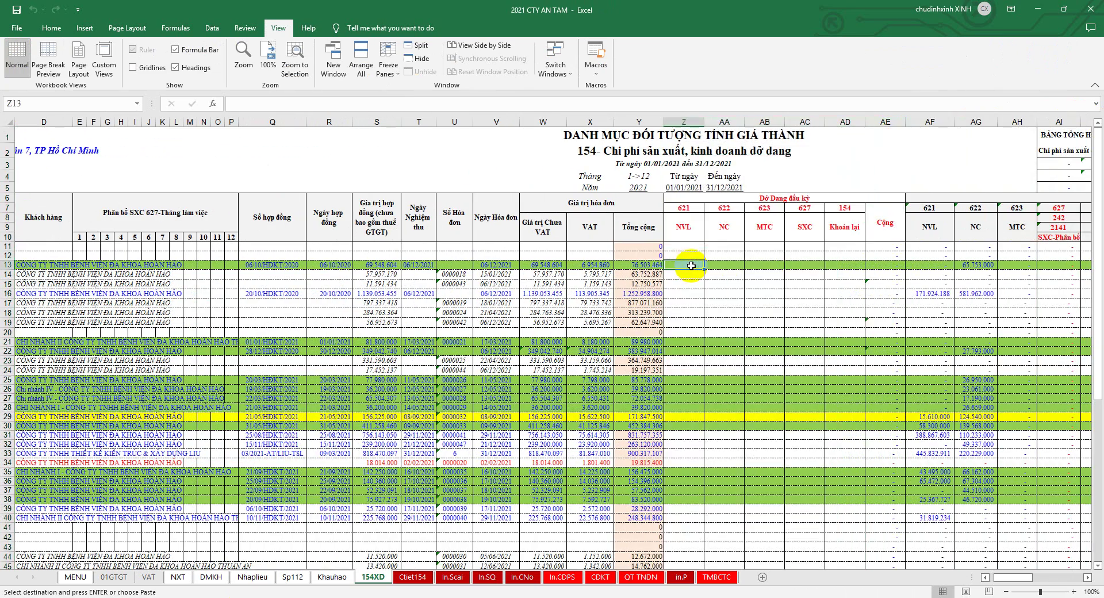
{"action": "right_click", "coordinate": [692, 266]}
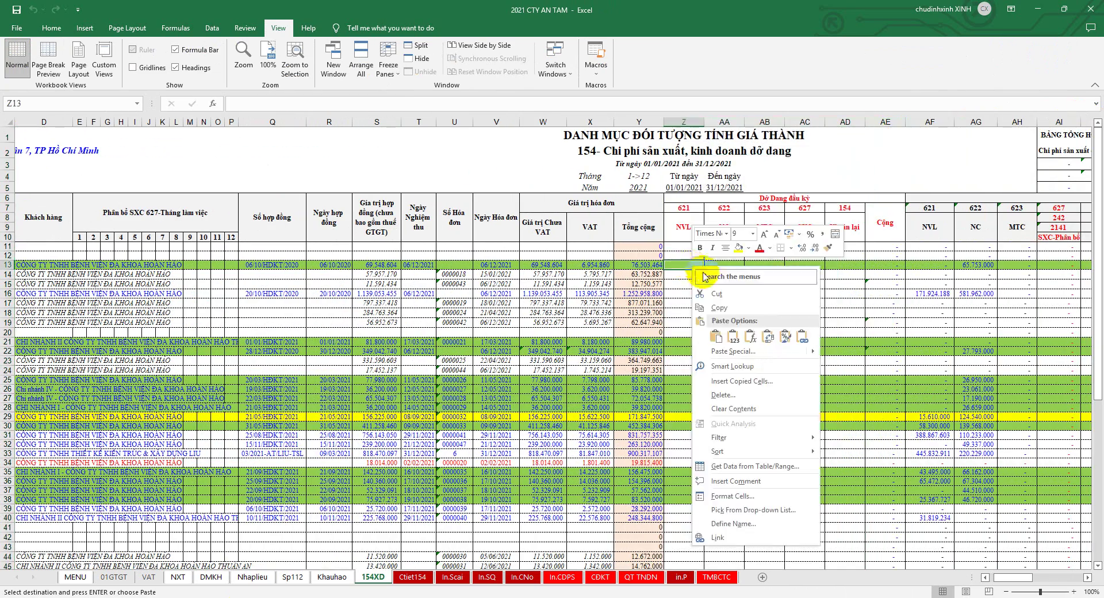
{"action": "left_click", "coordinate": [735, 336]}
{"action": "left_click", "coordinate": [882, 265]}
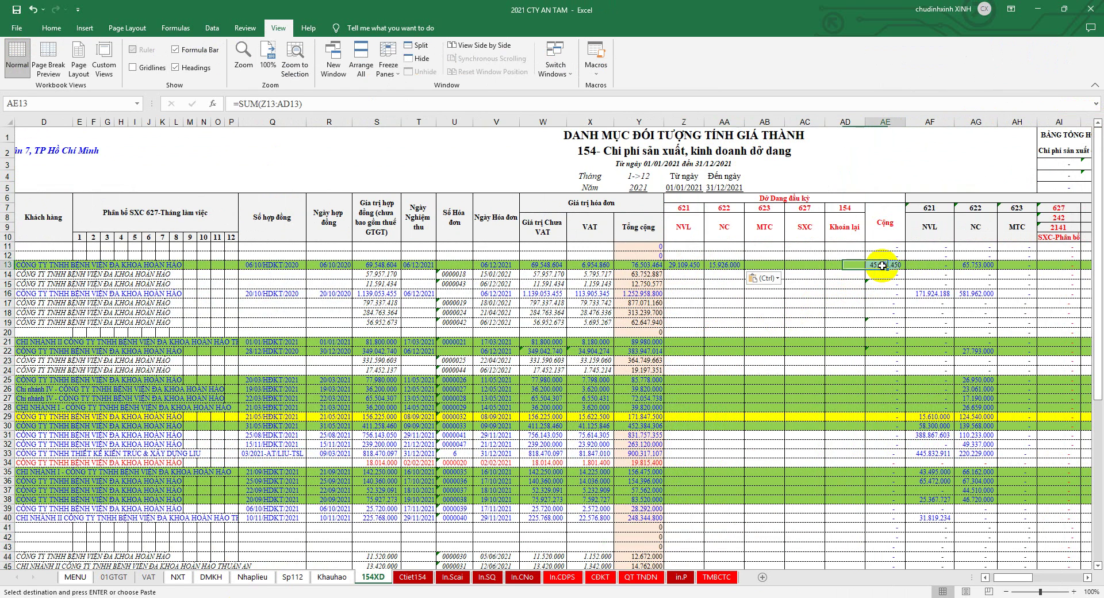
Fit the widths of the empty opening-balance columns AC and AD to their contents.
{"action": "left_click_drag", "start_coordinate": [843, 122], "coordinate": [805, 122]}
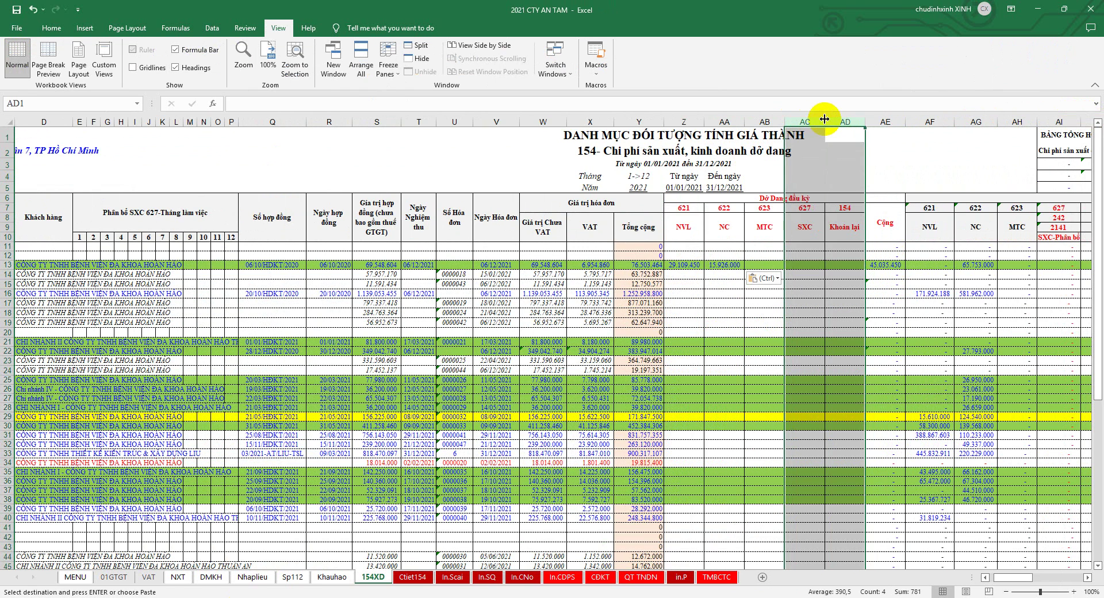
{"action": "double_click", "coordinate": [825, 122]}
{"action": "left_click", "coordinate": [859, 265]}
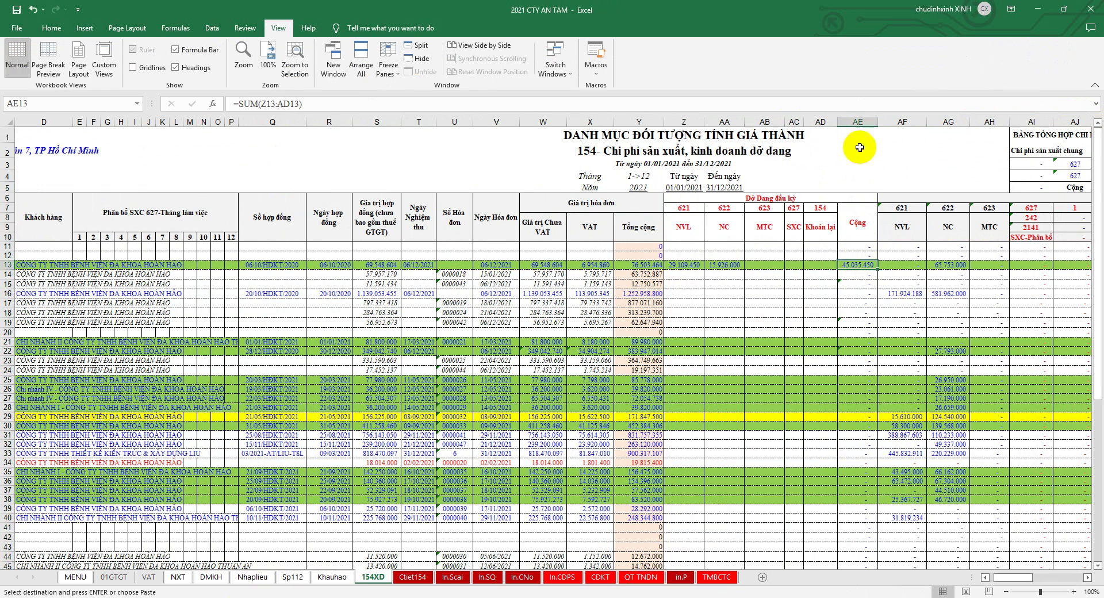
Make the opening work-in-progress Cộng column bold and red from AE7 down to the total row 62.
{"action": "left_click", "coordinate": [859, 121]}
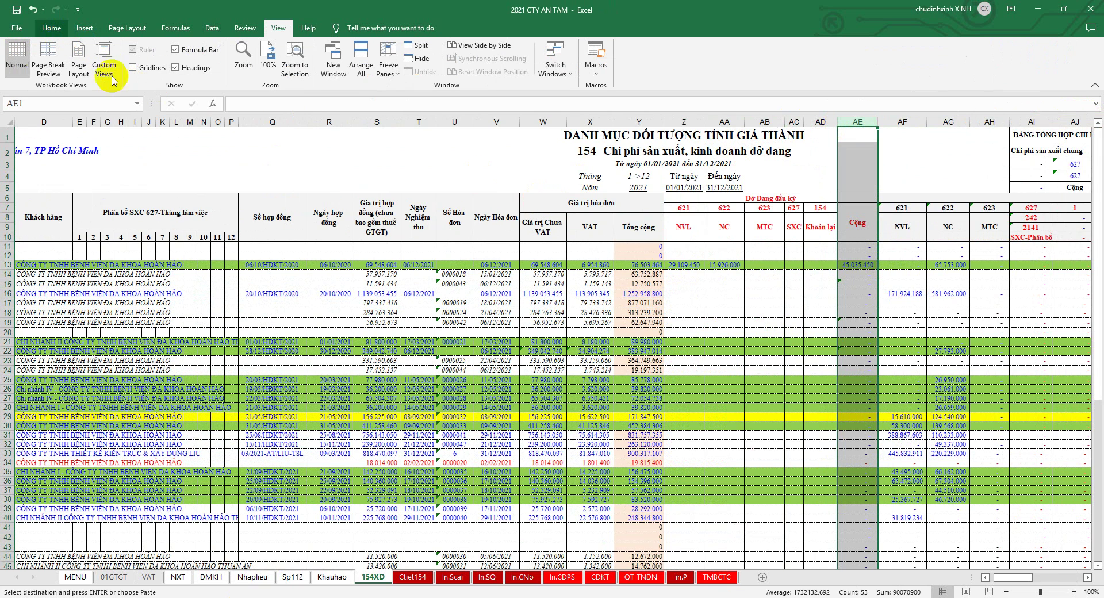
{"action": "left_click_drag", "start_coordinate": [855, 198], "coordinate": [857, 509]}
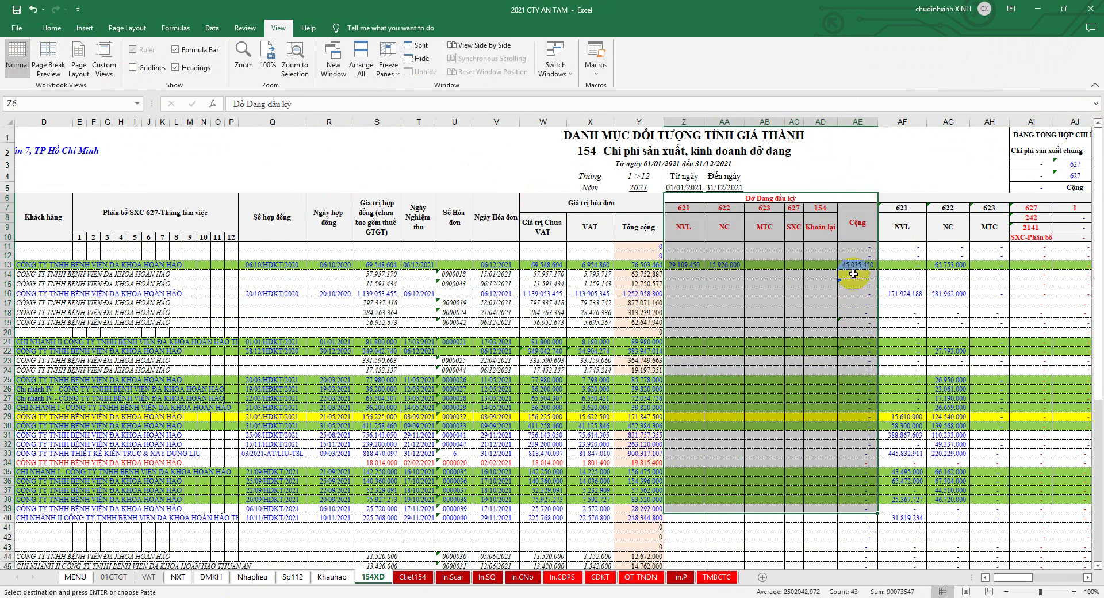
{"action": "left_click", "coordinate": [854, 225]}
{"action": "left_click_drag", "start_coordinate": [854, 266], "coordinate": [850, 498]}
{"action": "left_click", "coordinate": [51, 29]}
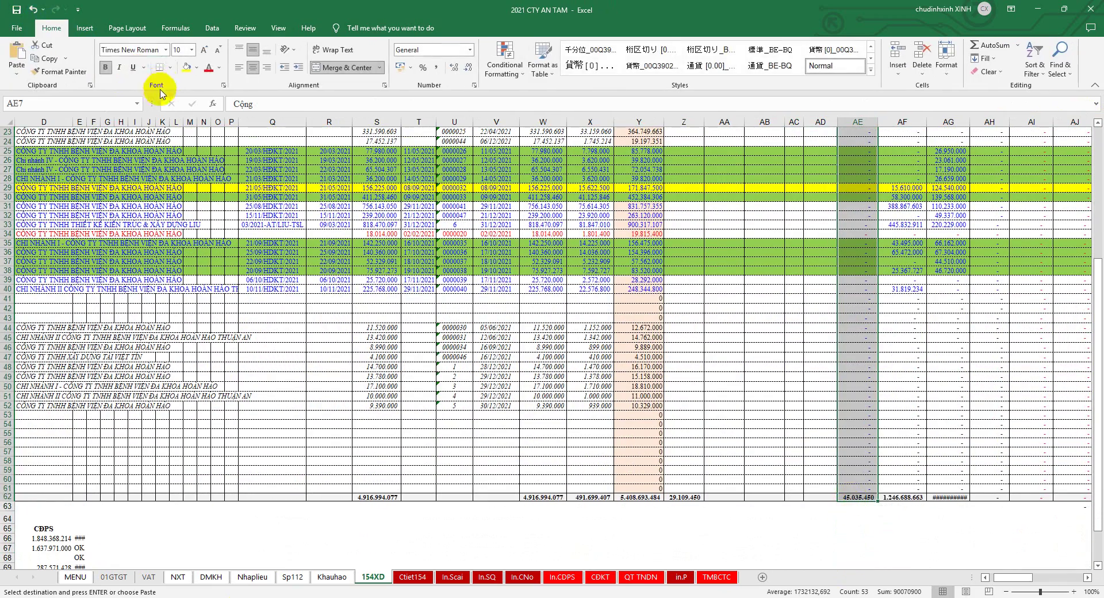
{"action": "left_click", "coordinate": [104, 66]}
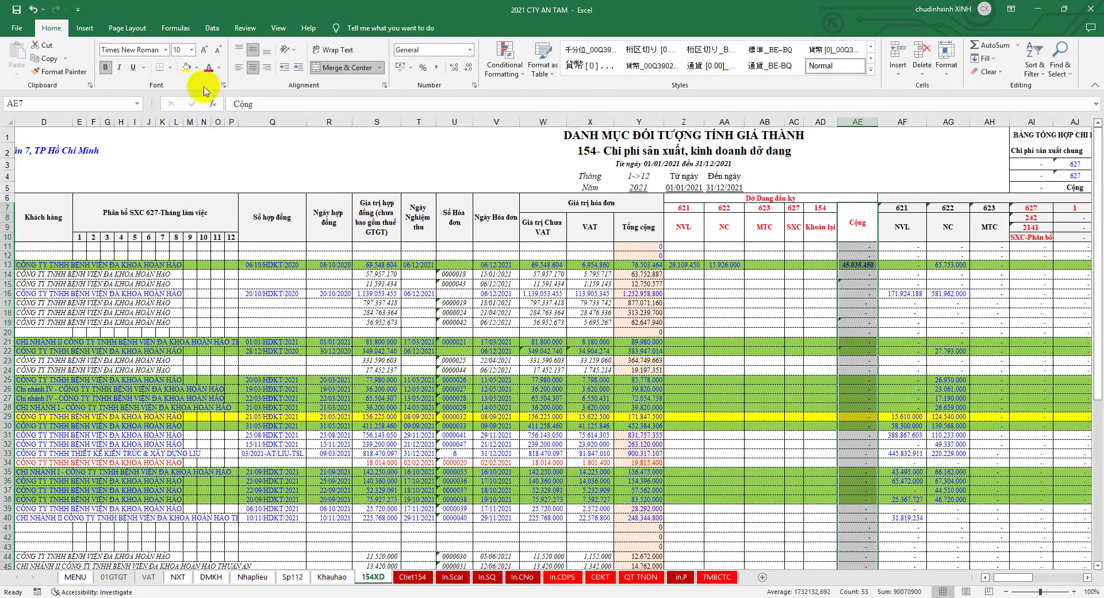
{"action": "left_click", "coordinate": [209, 68]}
{"action": "left_click", "coordinate": [693, 398]}
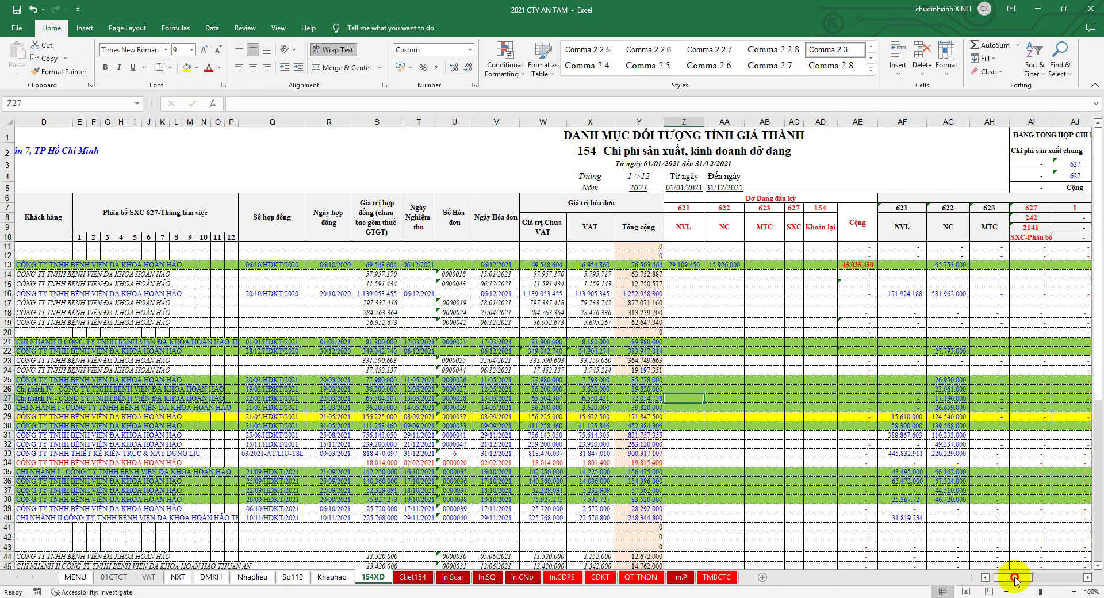
Italicise the invoice rows 14 and 15 and clear their object codes in B14:B15.
{"action": "left_click_drag", "start_coordinate": [1016, 581], "coordinate": [998, 580]}
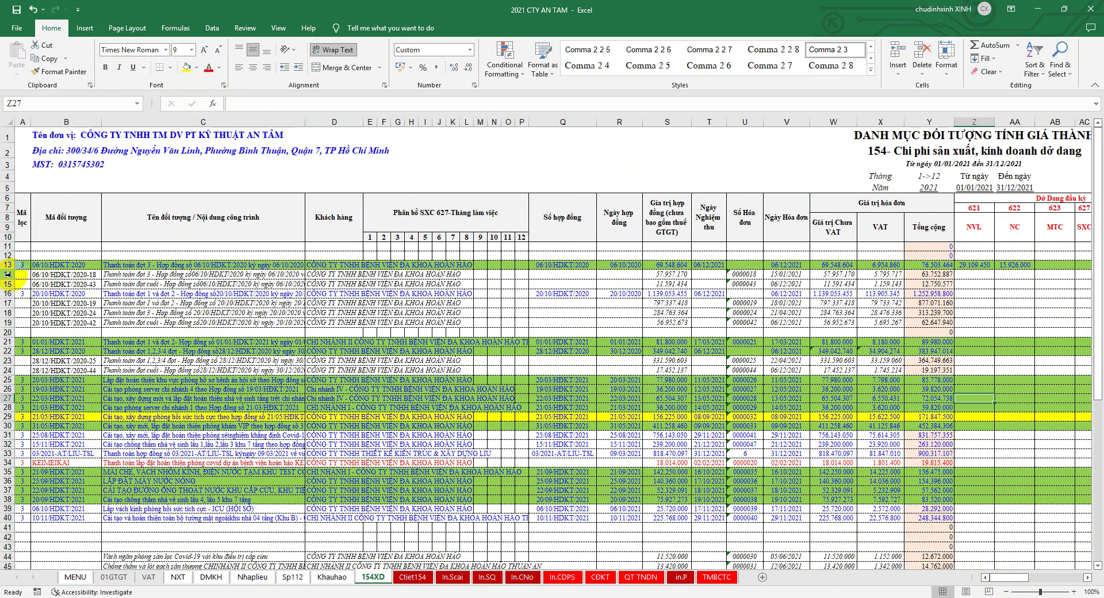
{"action": "left_click_drag", "start_coordinate": [8, 275], "coordinate": [9, 283]}
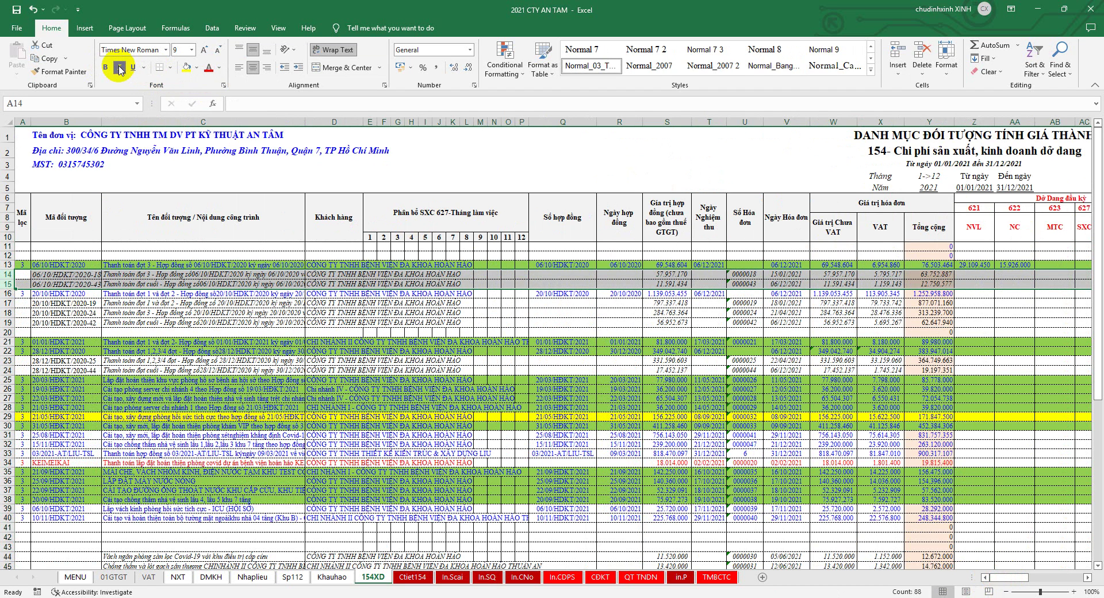
{"action": "left_click", "coordinate": [120, 69]}
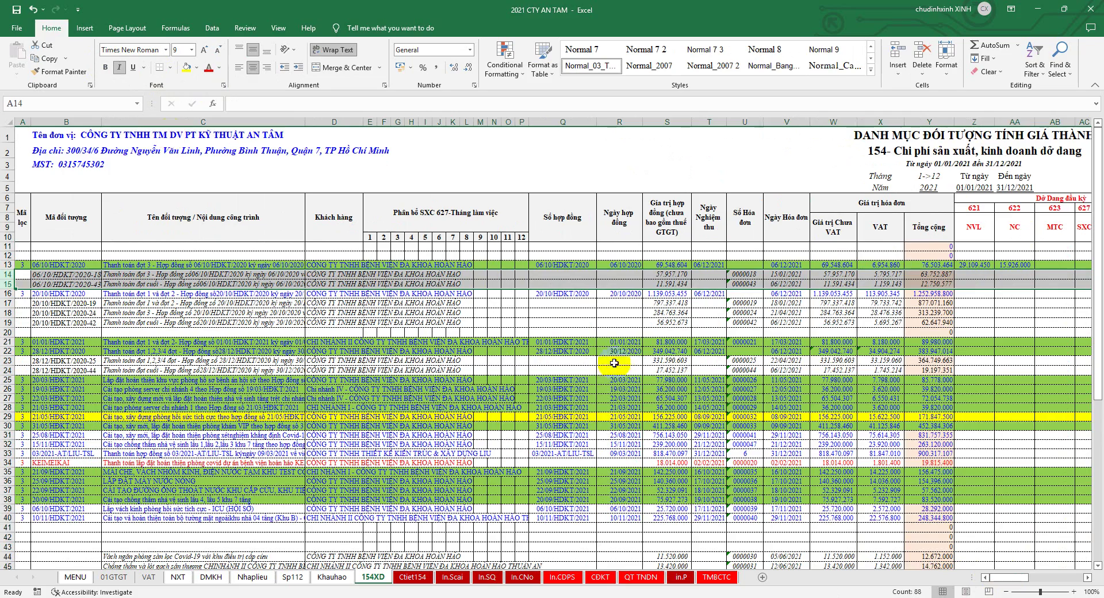
{"action": "left_click_drag", "start_coordinate": [1011, 578], "coordinate": [934, 578]}
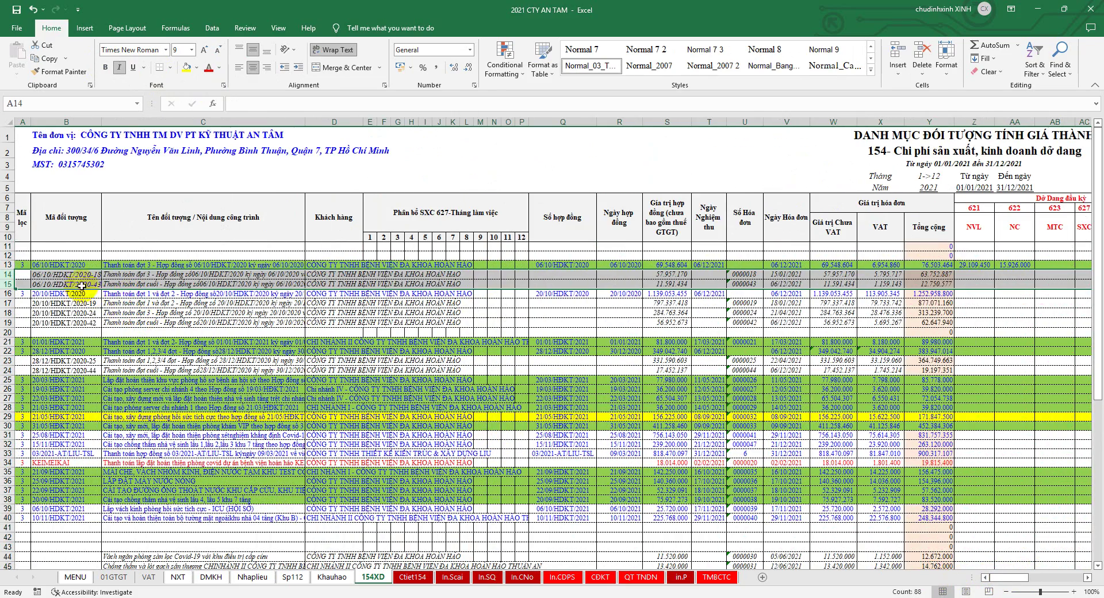
{"action": "left_click_drag", "start_coordinate": [75, 275], "coordinate": [75, 281]}
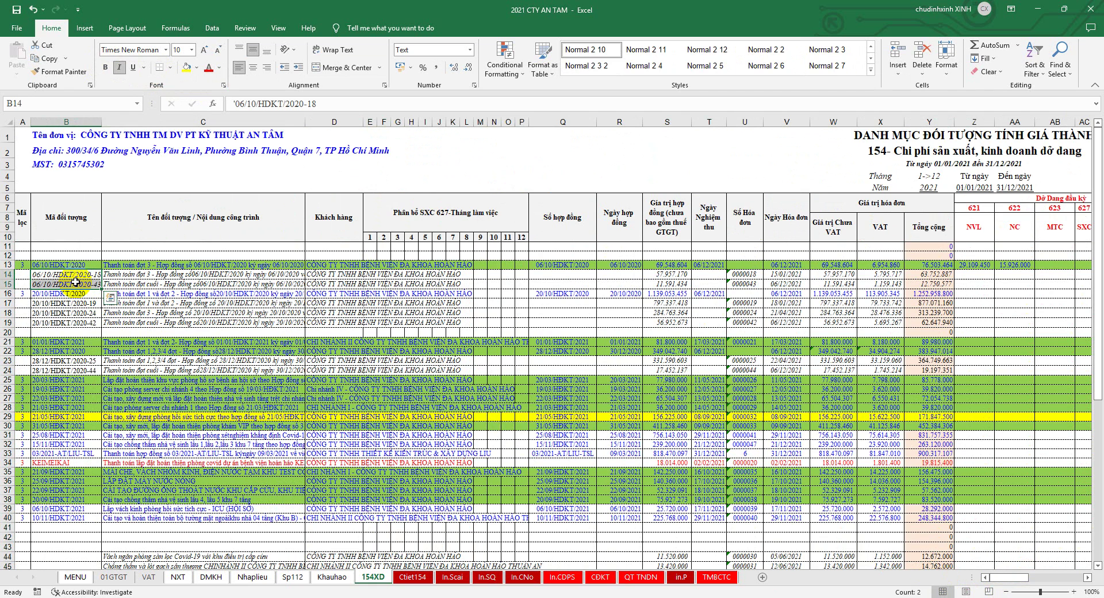
{"action": "key", "text": "Delete"}
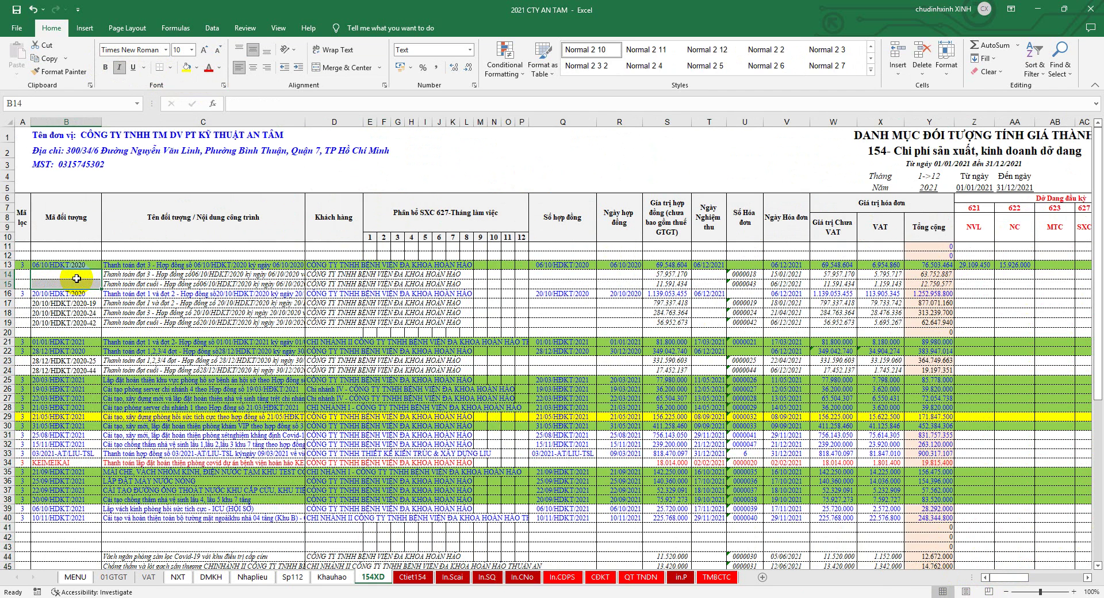
Make project row 13 bold and increase its row height slightly.
{"action": "left_click", "coordinate": [8, 265]}
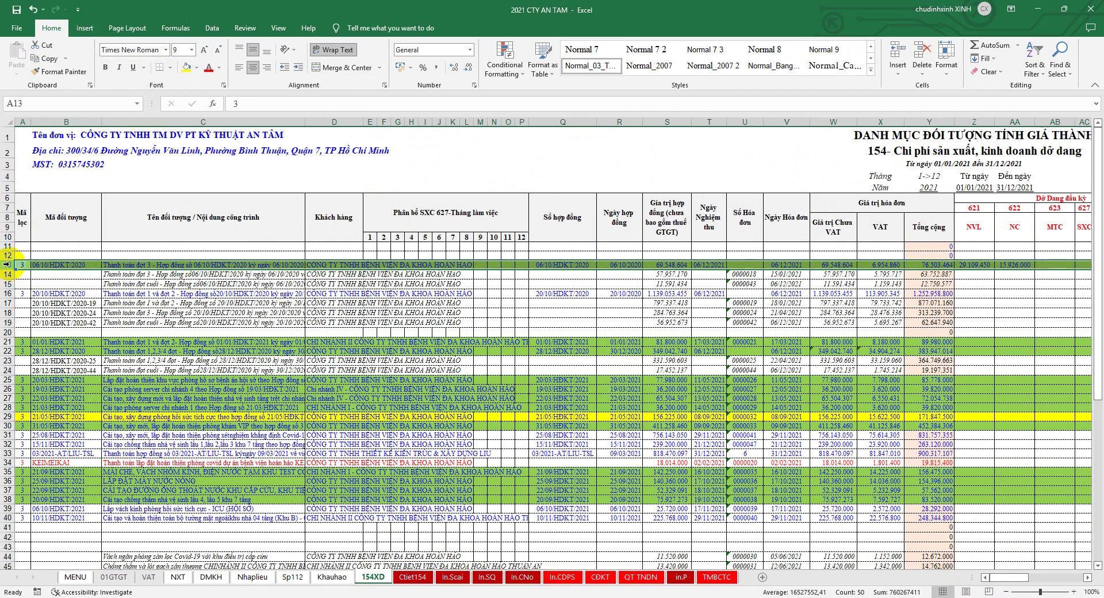
{"action": "left_click", "coordinate": [107, 70]}
{"action": "left_click_drag", "start_coordinate": [10, 270], "coordinate": [10, 274]}
Check the contract number and contract date in row 13 and narrow the contract number column Q slightly.
{"action": "left_click", "coordinate": [567, 265]}
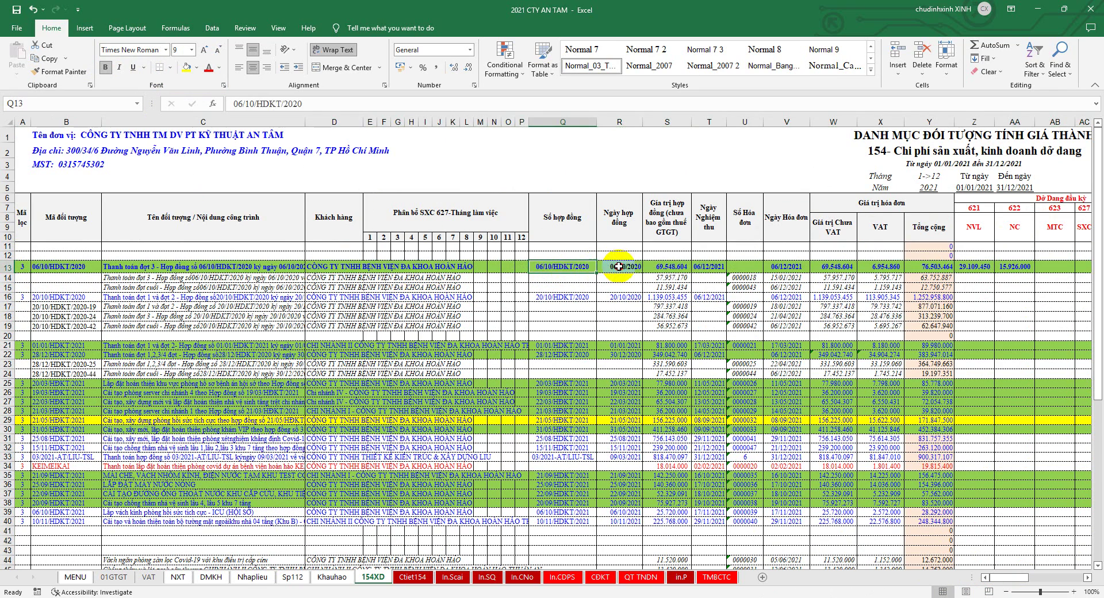
{"action": "left_click", "coordinate": [618, 266]}
{"action": "left_click_drag", "start_coordinate": [596, 121], "coordinate": [593, 122]}
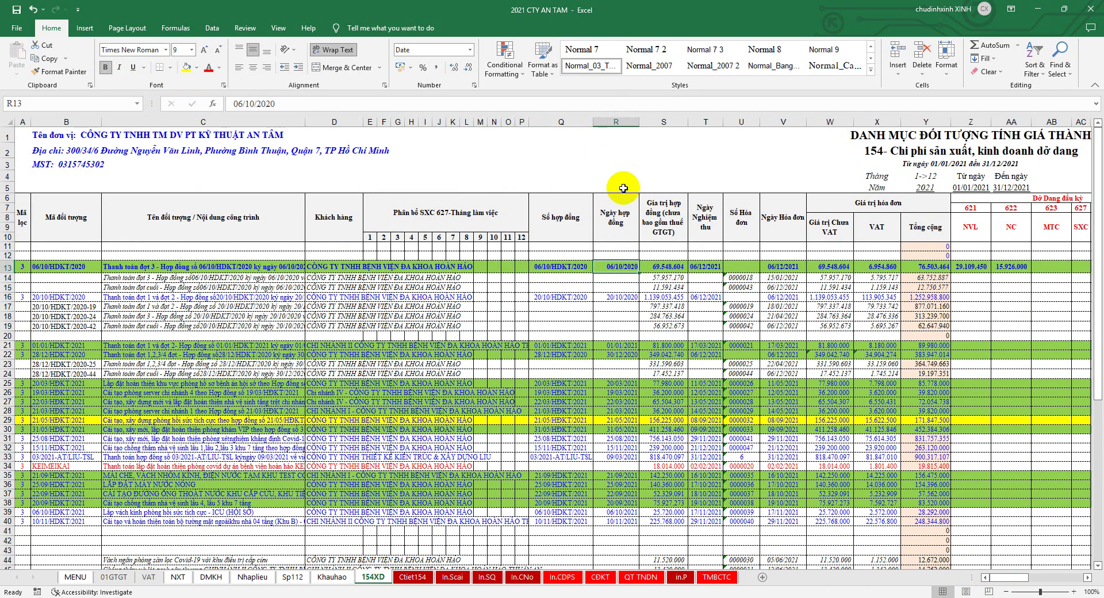
Copy the final invoice date 06/12/2021 in V15 for the acceptance date in T13, and save the workbook.
{"action": "left_click", "coordinate": [667, 278]}
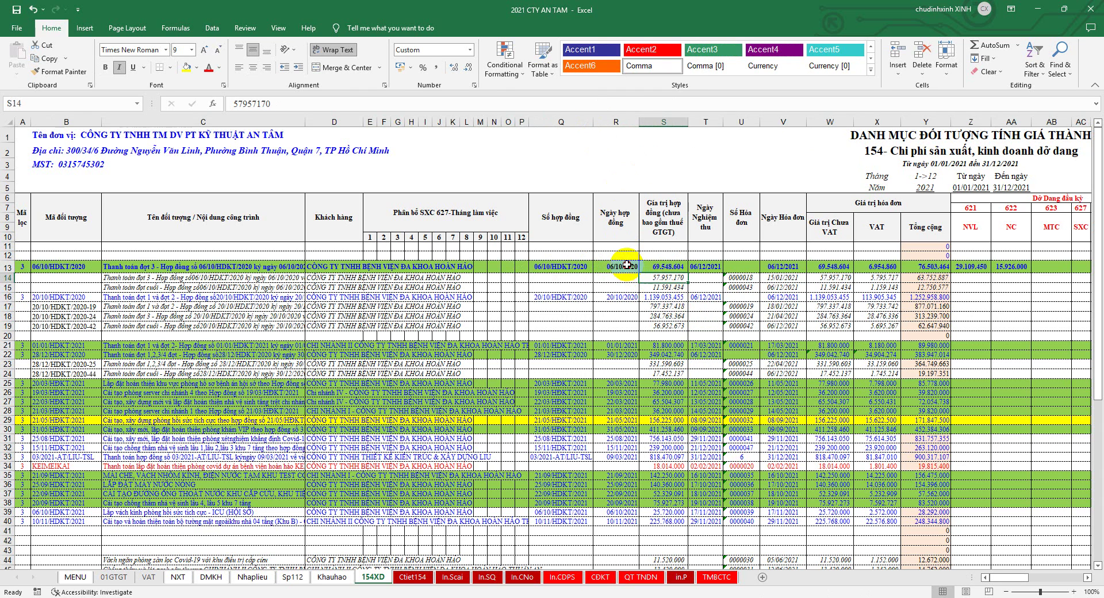
{"action": "left_click", "coordinate": [779, 287]}
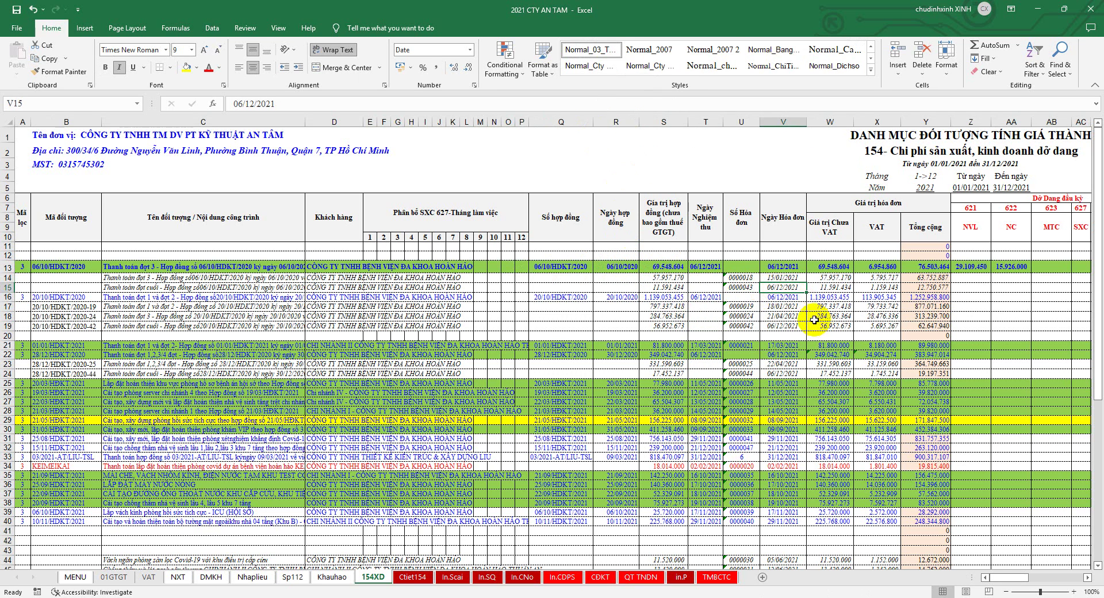
{"action": "right_click", "coordinate": [787, 287]}
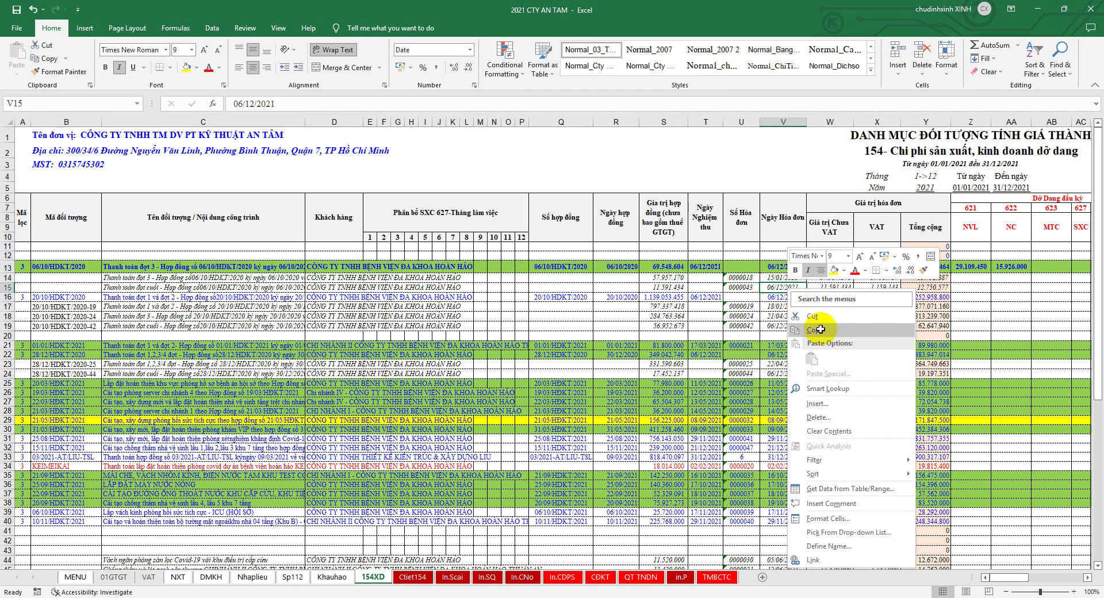
{"action": "left_click", "coordinate": [811, 315]}
{"action": "left_click", "coordinate": [712, 267]}
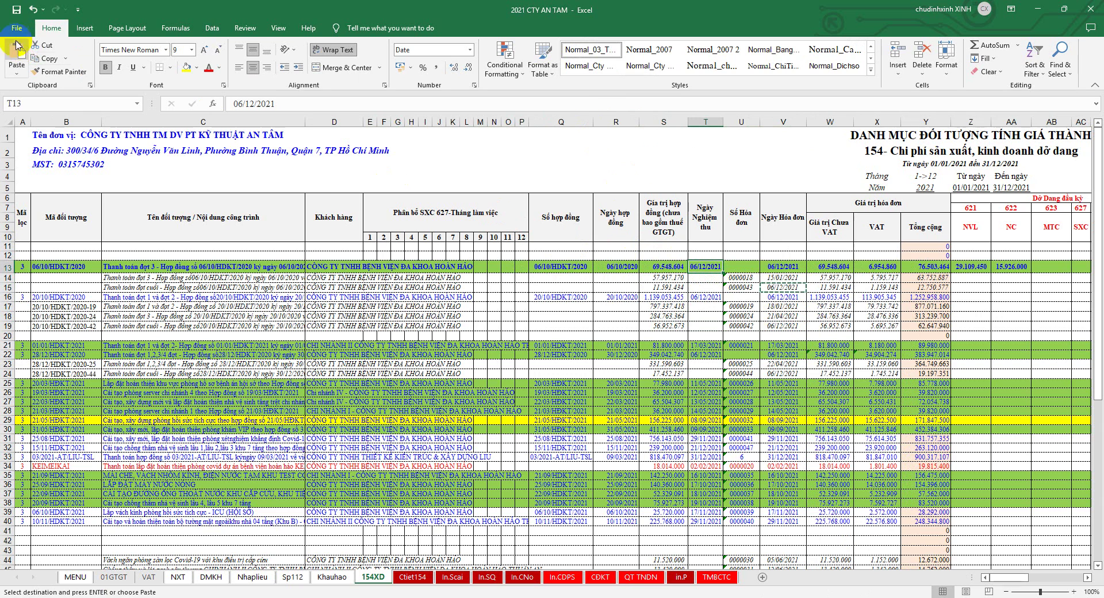
{"action": "left_click", "coordinate": [17, 10]}
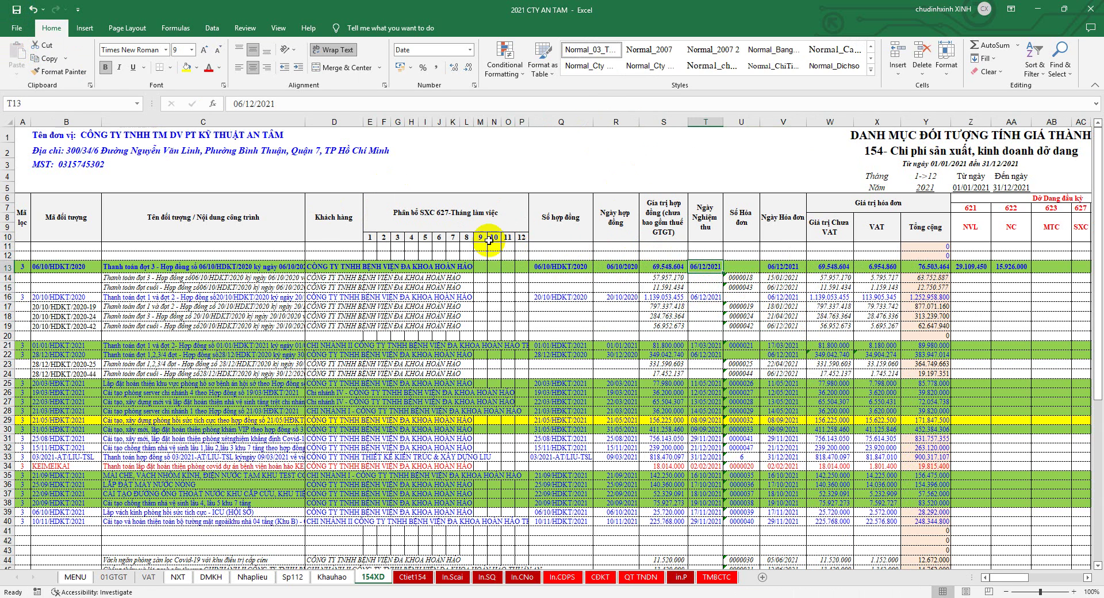
{"action": "left_click", "coordinate": [16, 8]}
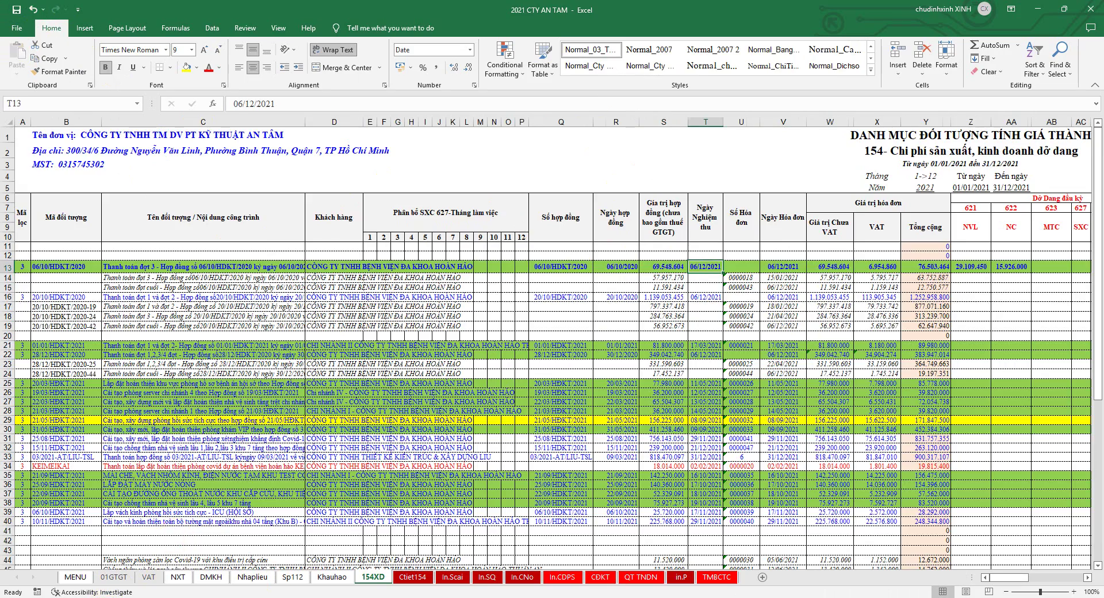
Colour the text of project row 13 red, like the unfinished projects in the 2020 workbook.
{"action": "left_click", "coordinate": [133, 596]}
{"action": "key", "text": "ctrl+Tab"}
{"action": "left_click", "coordinate": [7, 267]}
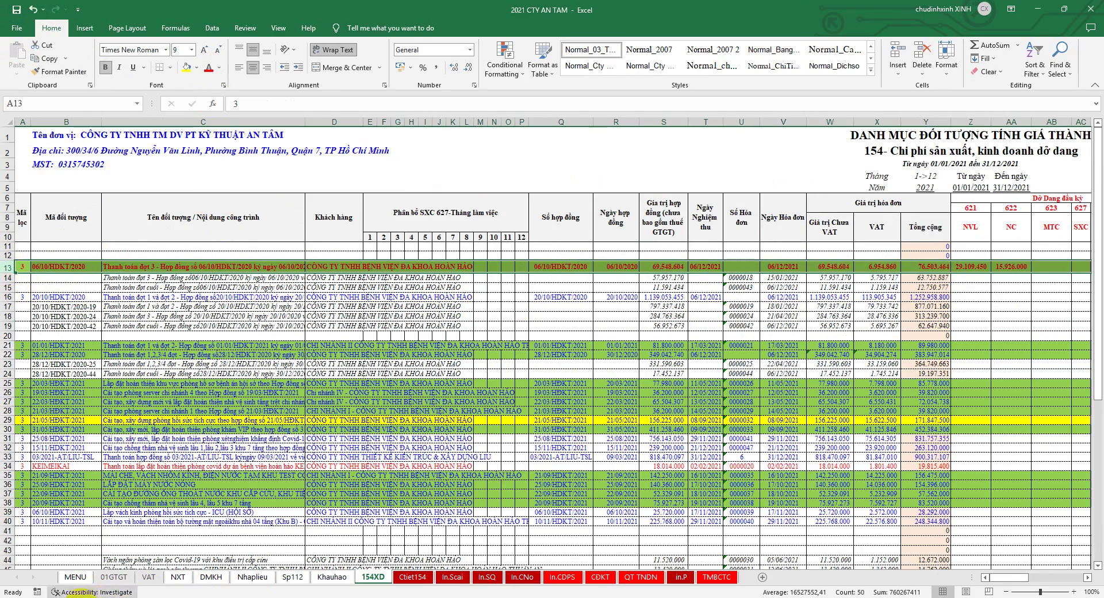
Match unfinished project 20/10/HDKT/2020 in row 24 of the 2020 workbook's 154XD sheet with row 16 of the 2021 one.
{"action": "left_click", "coordinate": [214, 562]}
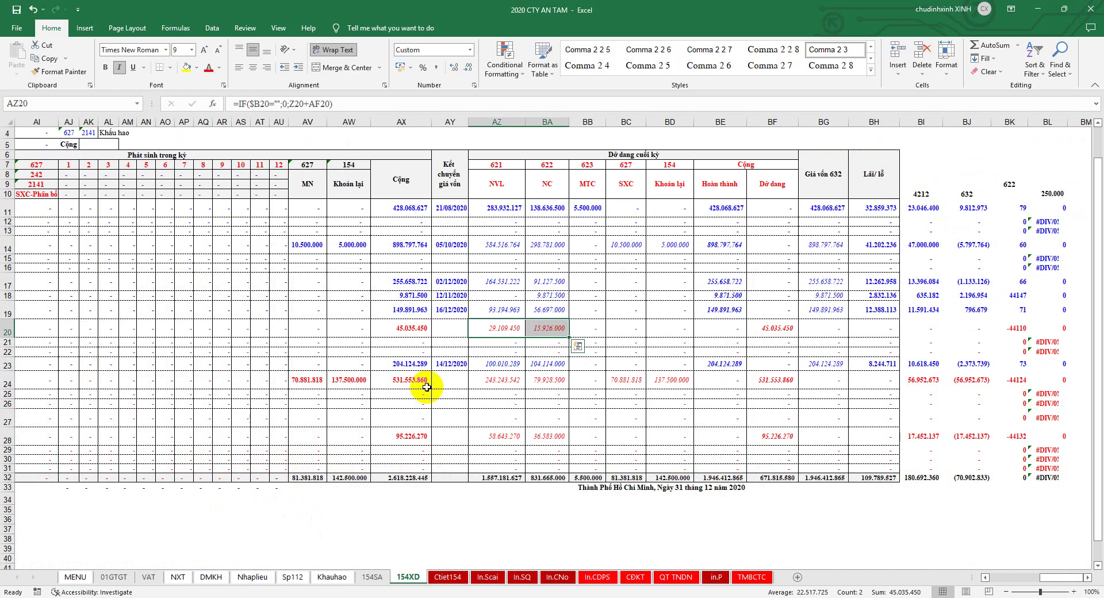
{"action": "left_click", "coordinate": [38, 381]}
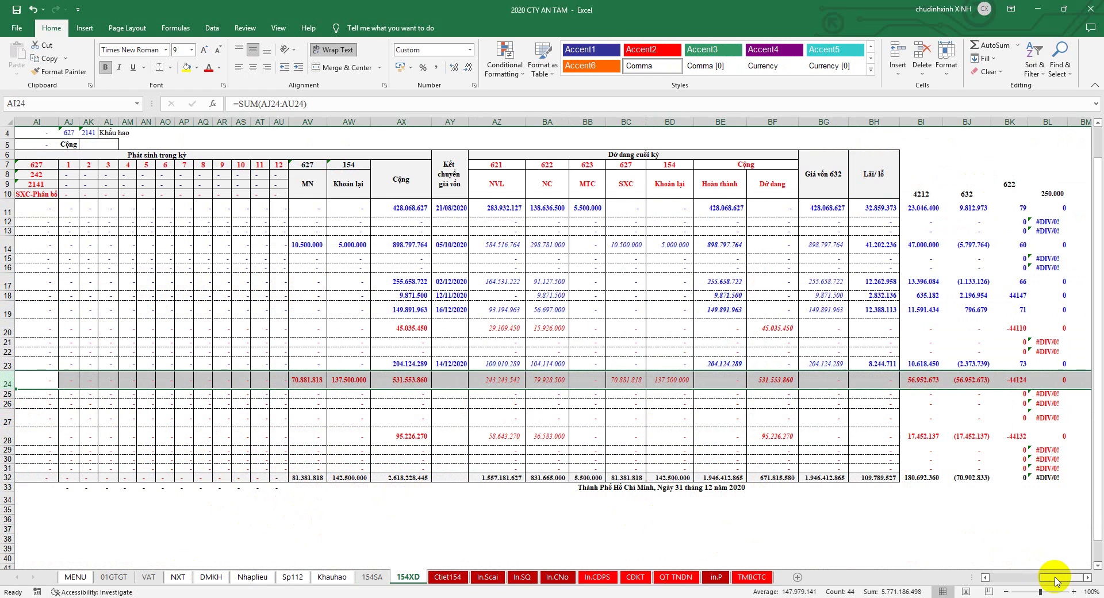
{"action": "left_click_drag", "start_coordinate": [1063, 578], "coordinate": [985, 582]}
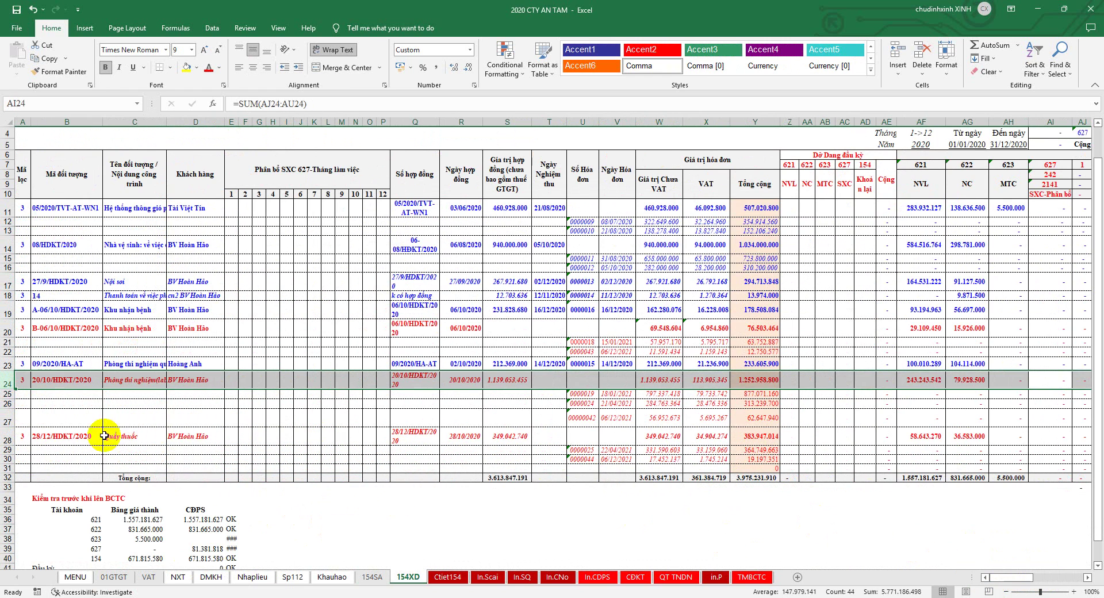
{"action": "mouse_move", "coordinate": [150, 597]}
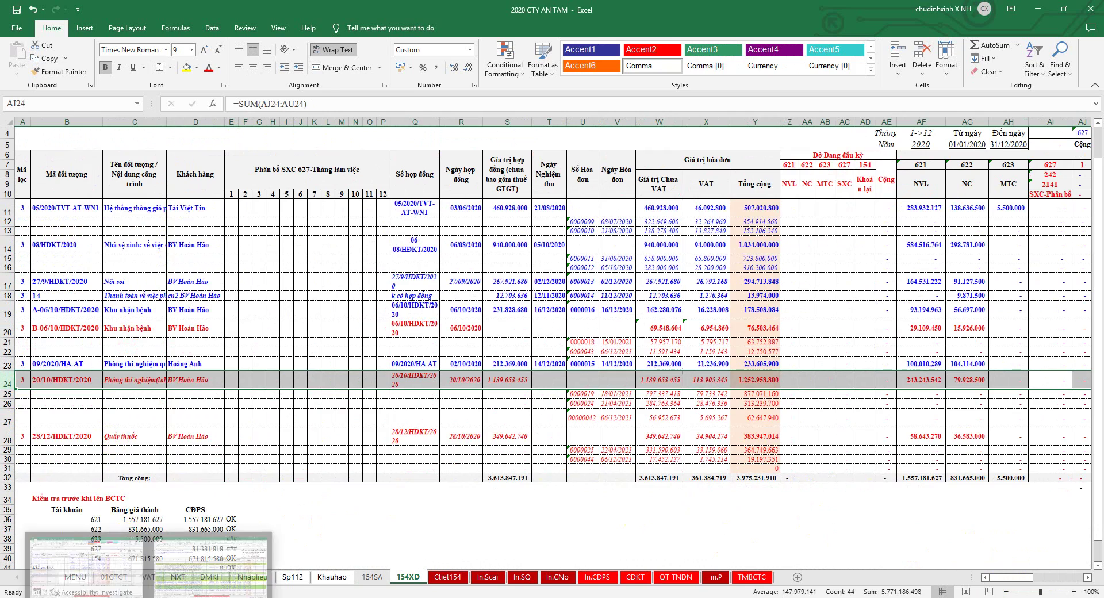
{"action": "left_click", "coordinate": [202, 559]}
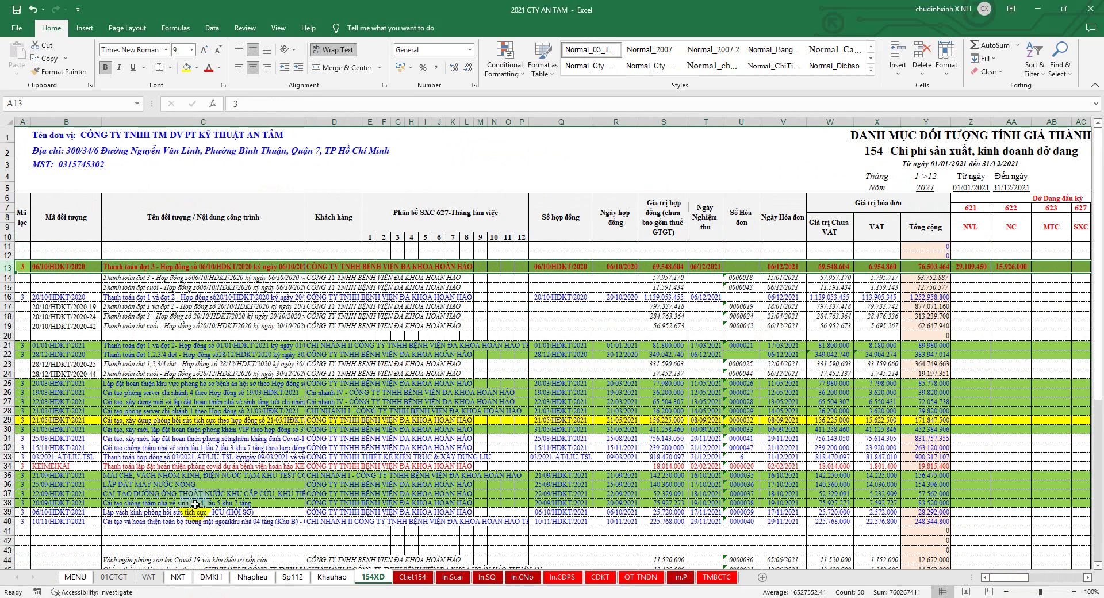
{"action": "left_click", "coordinate": [8, 297]}
Clear the object codes in B17:B19 and italicise invoice rows 17 to 19 of project 20/10/HDKT/2020.
{"action": "left_click_drag", "start_coordinate": [8, 307], "coordinate": [53, 325]}
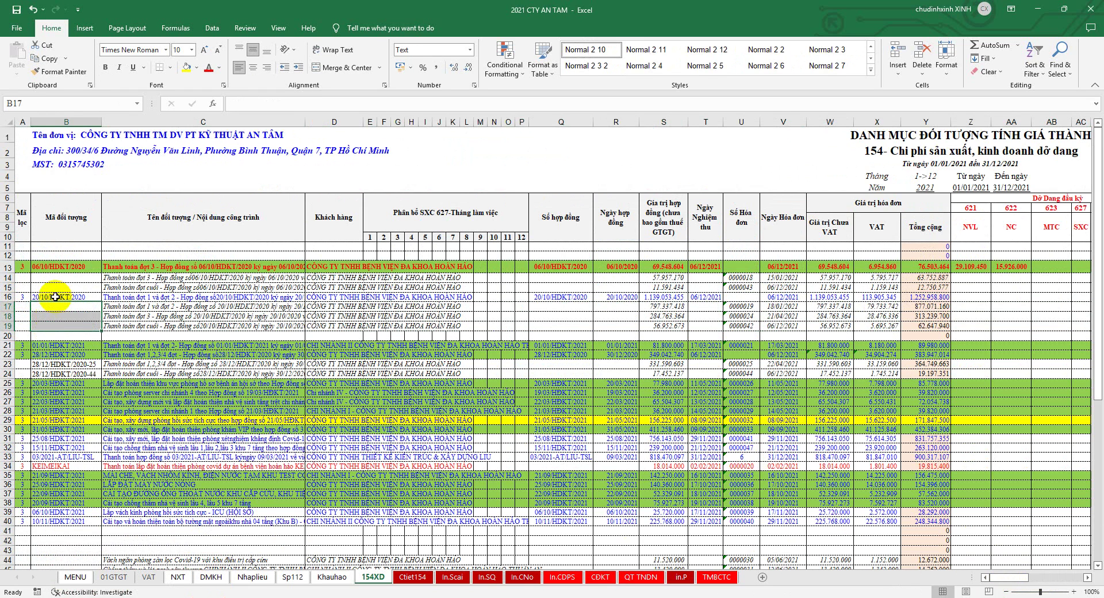
{"action": "left_click_drag", "start_coordinate": [8, 306], "coordinate": [8, 326]}
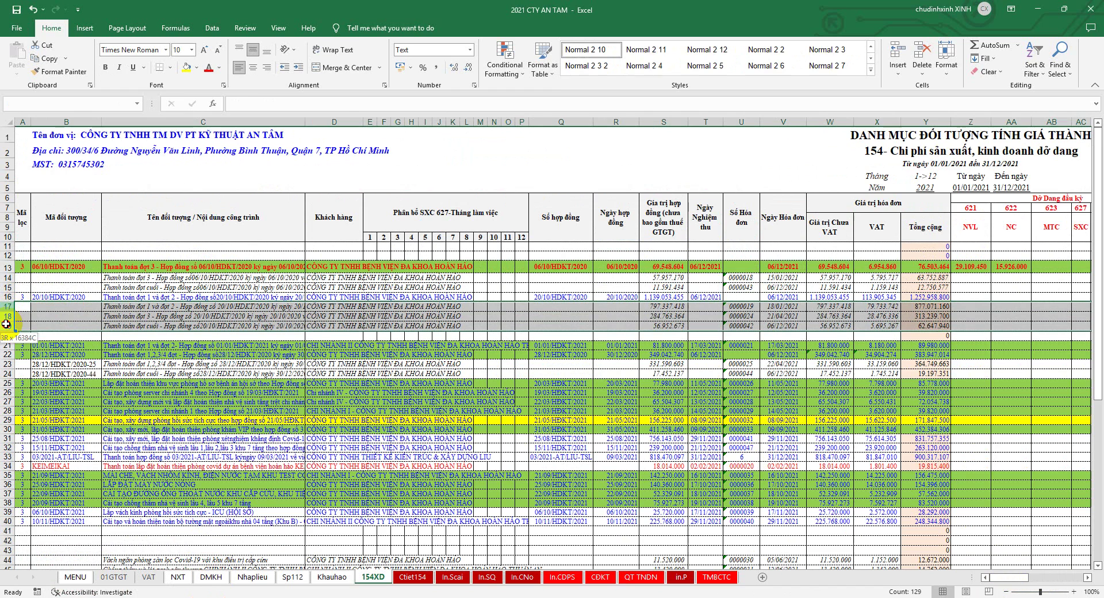
{"action": "left_click", "coordinate": [119, 66]}
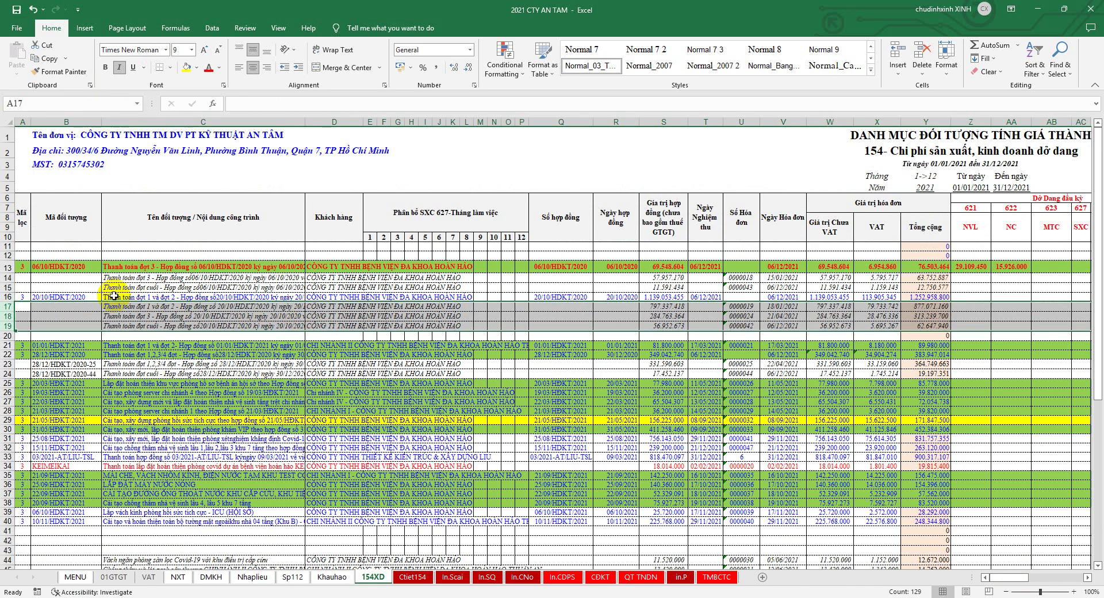
Format project row 16, contract 20/10/HDKT/2020, in bold red text.
{"action": "left_click", "coordinate": [7, 296]}
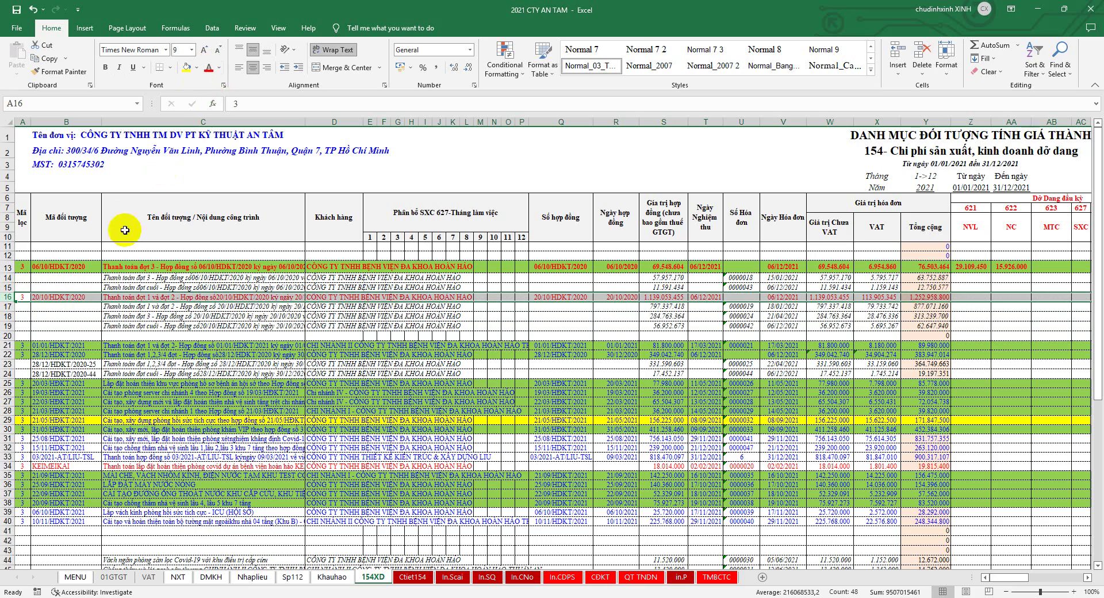
{"action": "left_click", "coordinate": [105, 68]}
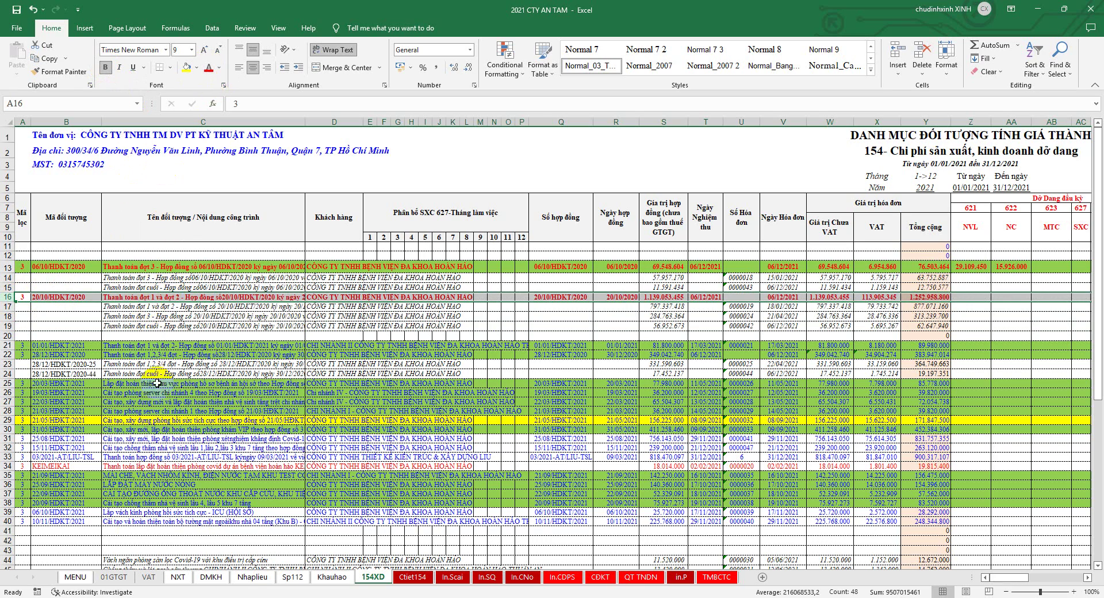
Compare the invoice rows and invoice value of project 20/10/HDKT/2020 in the 2020 workbook with rows 16 to 19 of the 2021 workbook.
{"action": "left_click", "coordinate": [169, 554]}
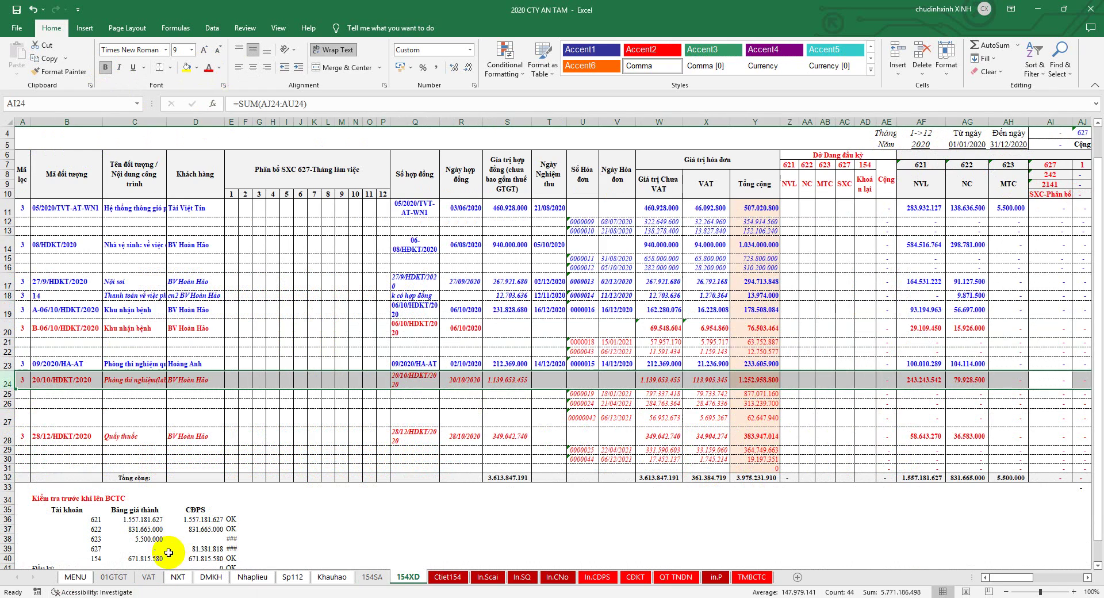
{"action": "left_click_drag", "start_coordinate": [580, 398], "coordinate": [700, 419]}
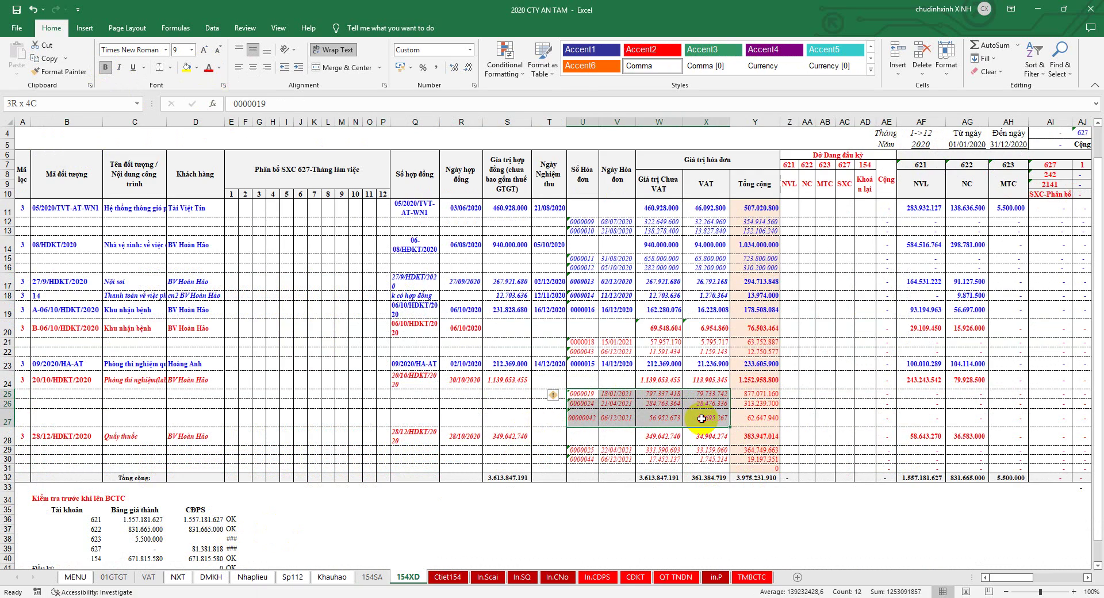
{"action": "left_click", "coordinate": [228, 526]}
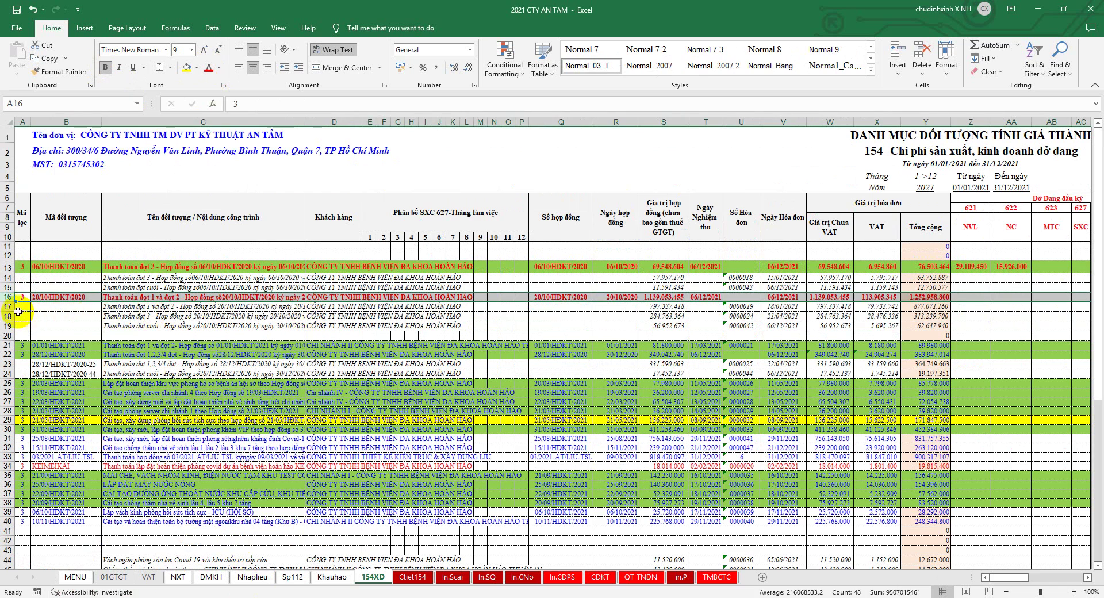
{"action": "left_click_drag", "start_coordinate": [19, 309], "coordinate": [12, 325]}
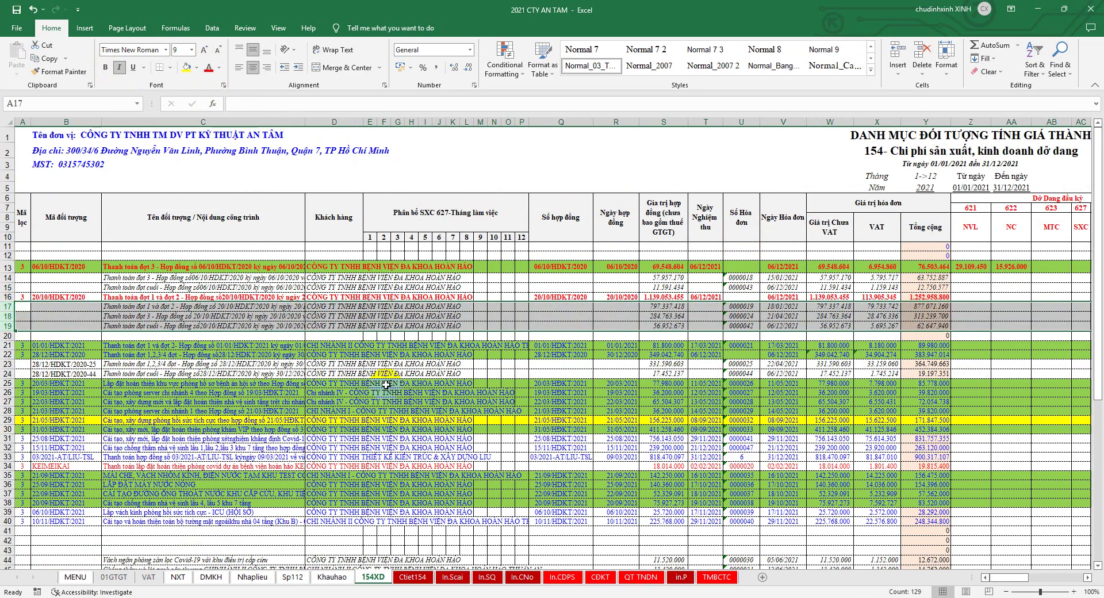
{"action": "left_click", "coordinate": [144, 505]}
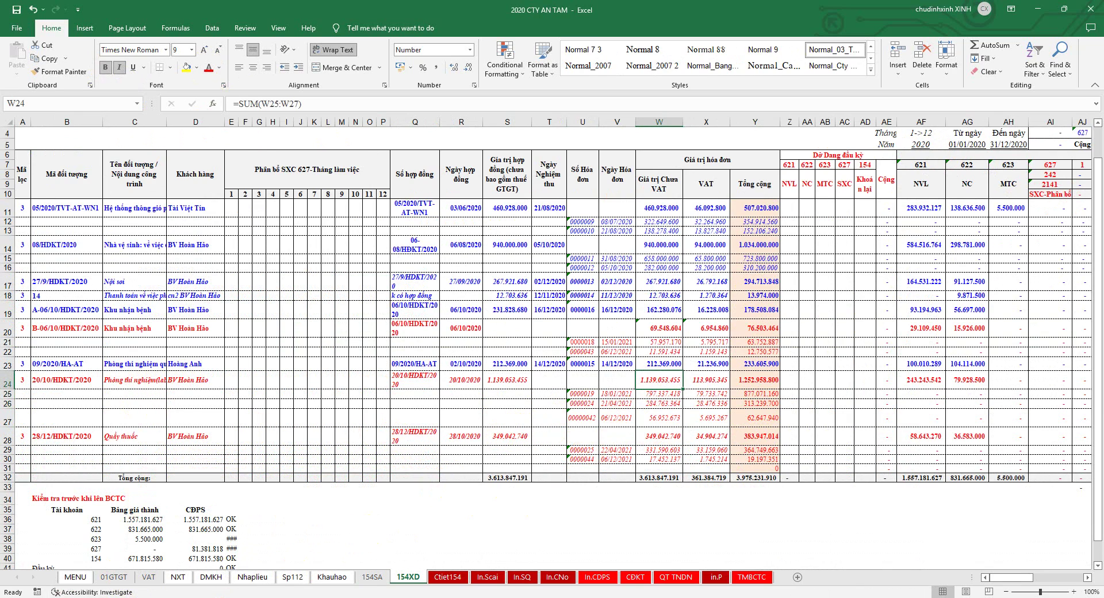
{"action": "key", "text": "alt+Tab"}
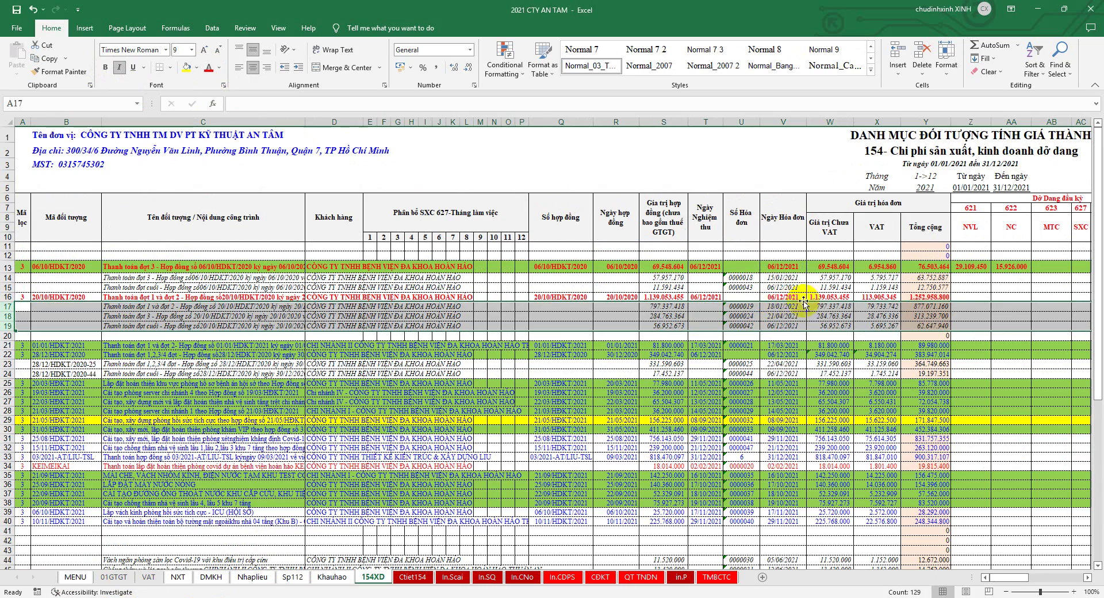
{"action": "left_click", "coordinate": [827, 297]}
{"action": "key", "text": "alt+Tab"}
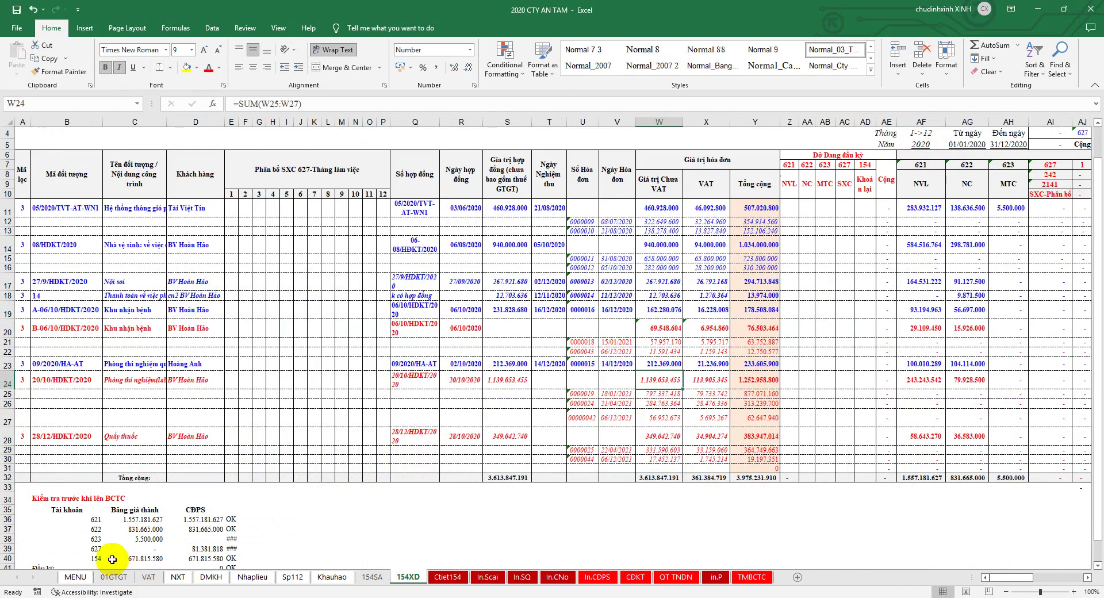
Copy the closing balances AZ24:BD24 of project 20/10/HDKT/2020 from the 2020 workbook and paste them as values from Z16 in the 2021 workbook.
{"action": "left_click_drag", "start_coordinate": [11, 380], "coordinate": [9, 421]}
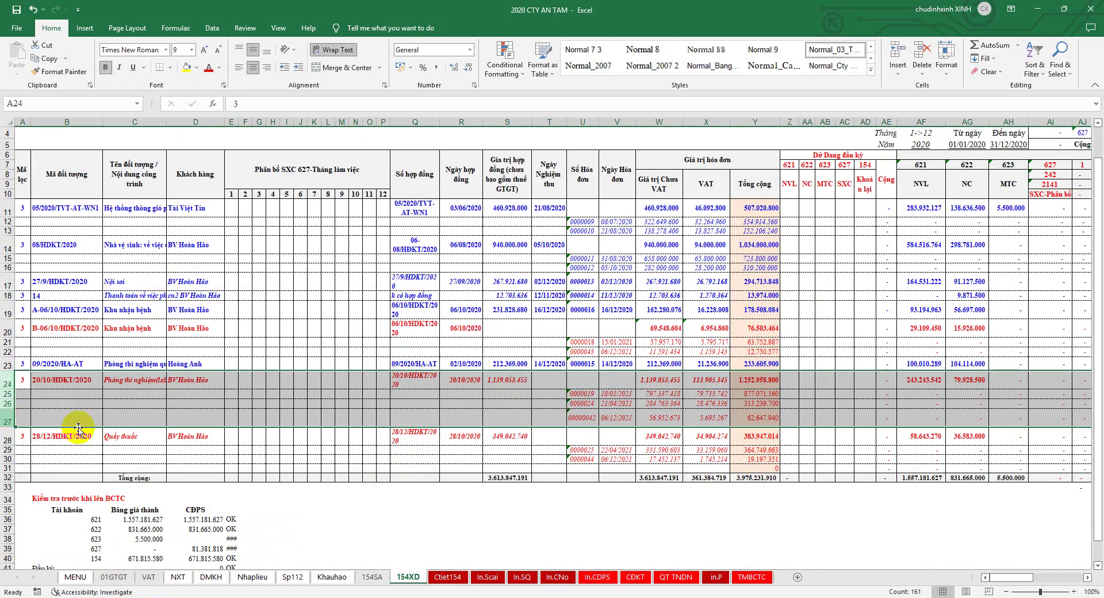
{"action": "left_click_drag", "start_coordinate": [1000, 577], "coordinate": [1069, 575]}
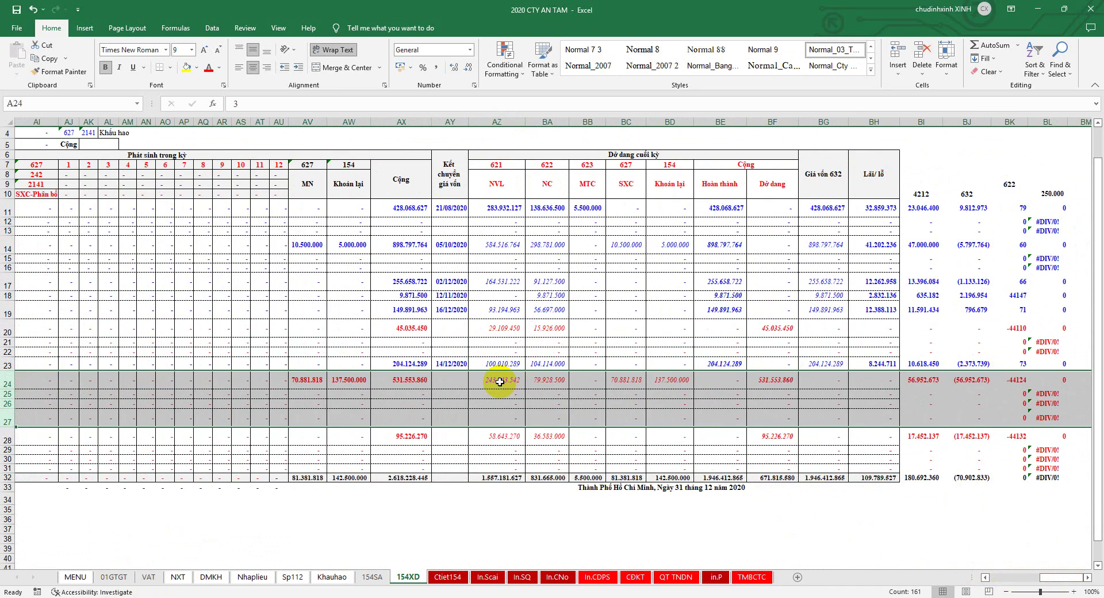
{"action": "left_click_drag", "start_coordinate": [500, 382], "coordinate": [672, 380]}
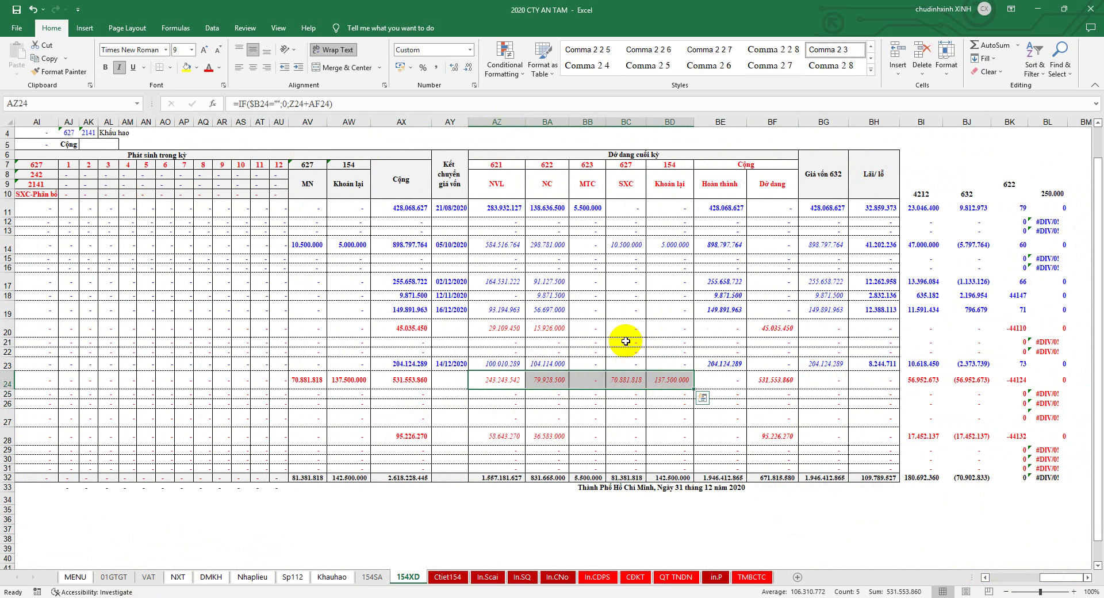
{"action": "right_click", "coordinate": [640, 388]}
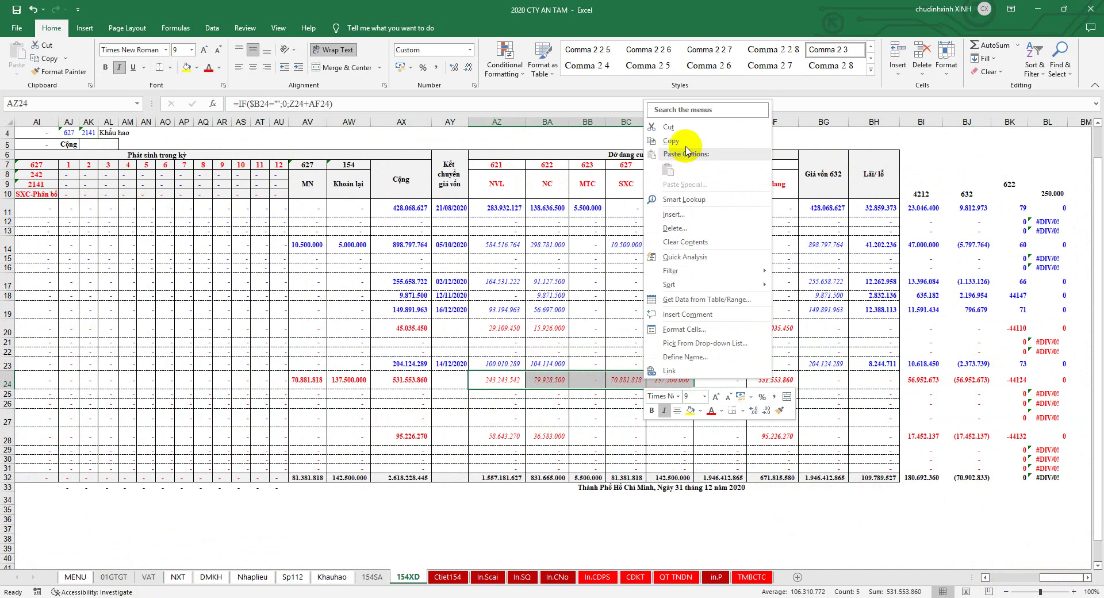
{"action": "left_click", "coordinate": [671, 136]}
{"action": "left_click", "coordinate": [234, 525]}
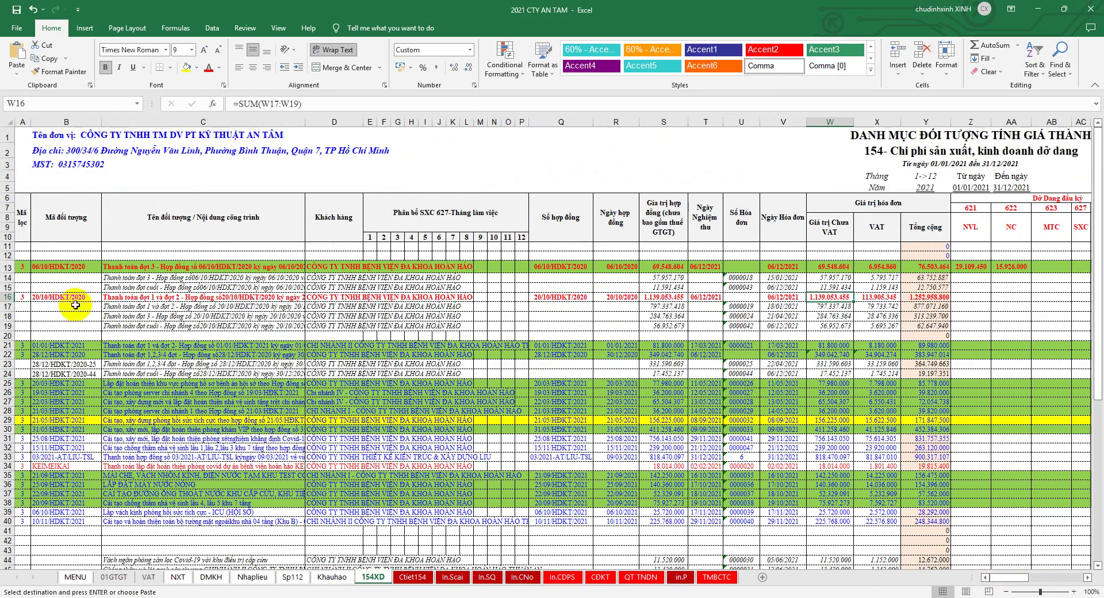
{"action": "left_click", "coordinate": [8, 297]}
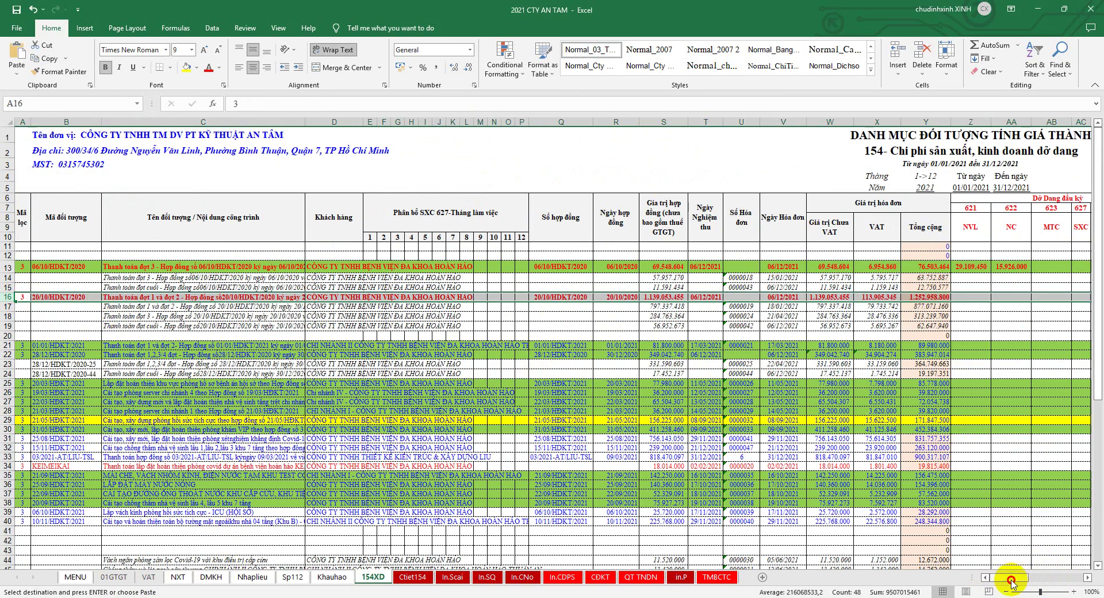
{"action": "left_click_drag", "start_coordinate": [1012, 584], "coordinate": [1023, 577]}
{"action": "left_click", "coordinate": [560, 297]}
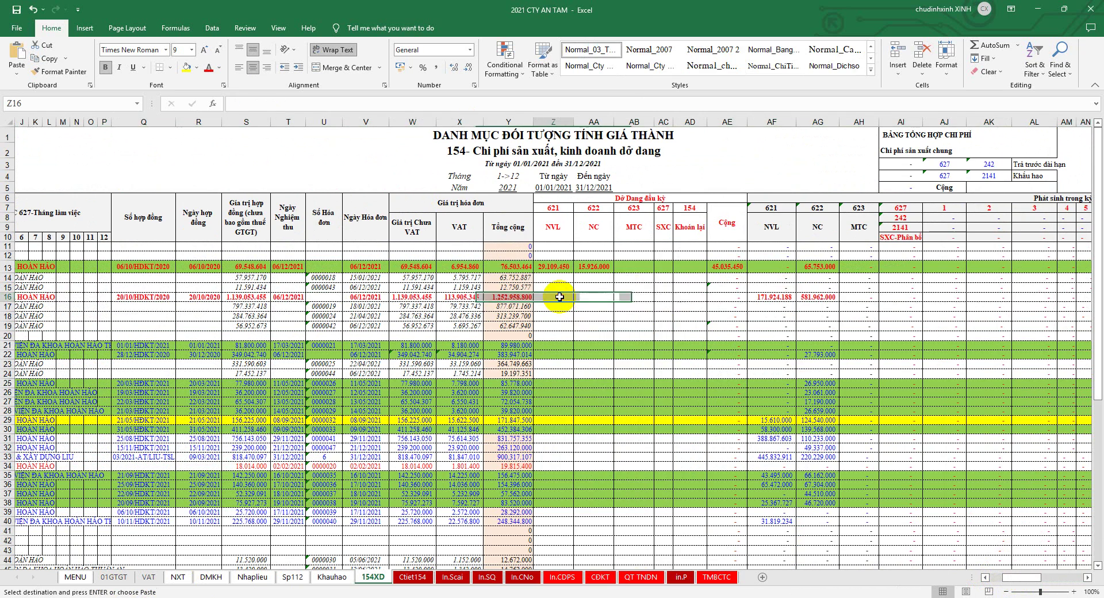
{"action": "right_click", "coordinate": [560, 296]}
{"action": "left_click", "coordinate": [601, 371]}
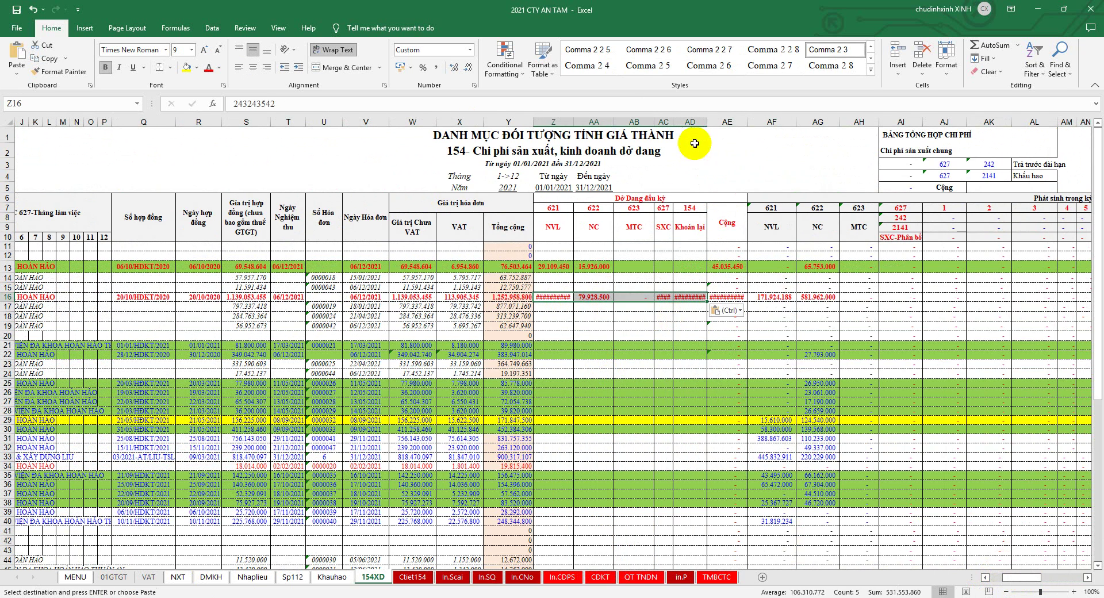
Fit opening balance columns Z to AD to their contents and widen total column AE to show its full amounts.
{"action": "left_click_drag", "start_coordinate": [690, 122], "coordinate": [553, 122]}
{"action": "left_click_drag", "start_coordinate": [673, 122], "coordinate": [672, 123]}
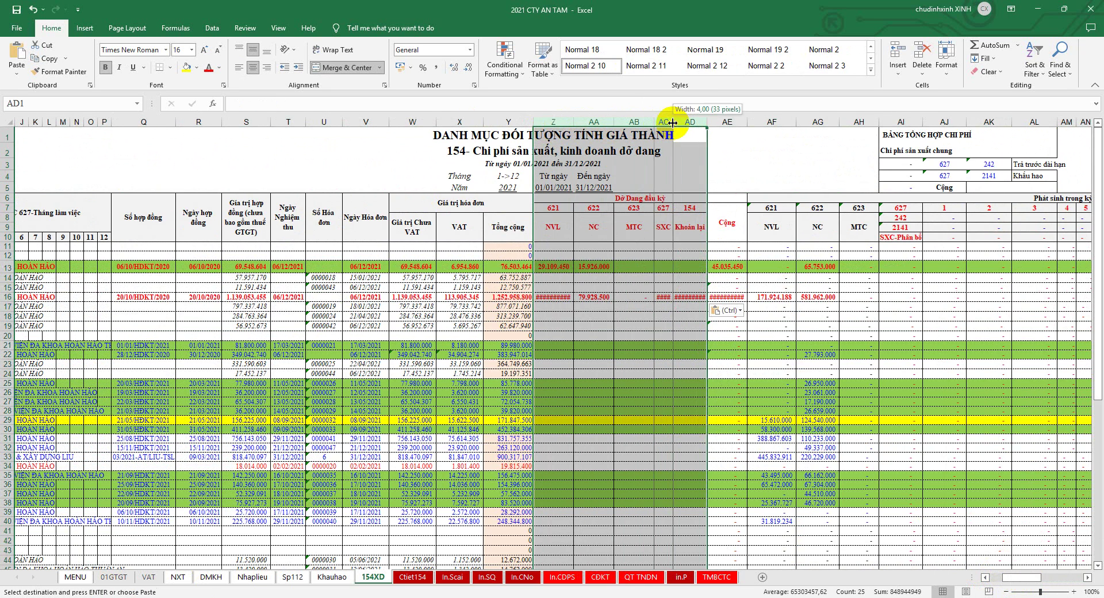
{"action": "double_click", "coordinate": [673, 122]}
{"action": "left_click", "coordinate": [772, 147]}
{"action": "left_click_drag", "start_coordinate": [786, 123], "coordinate": [577, 124]}
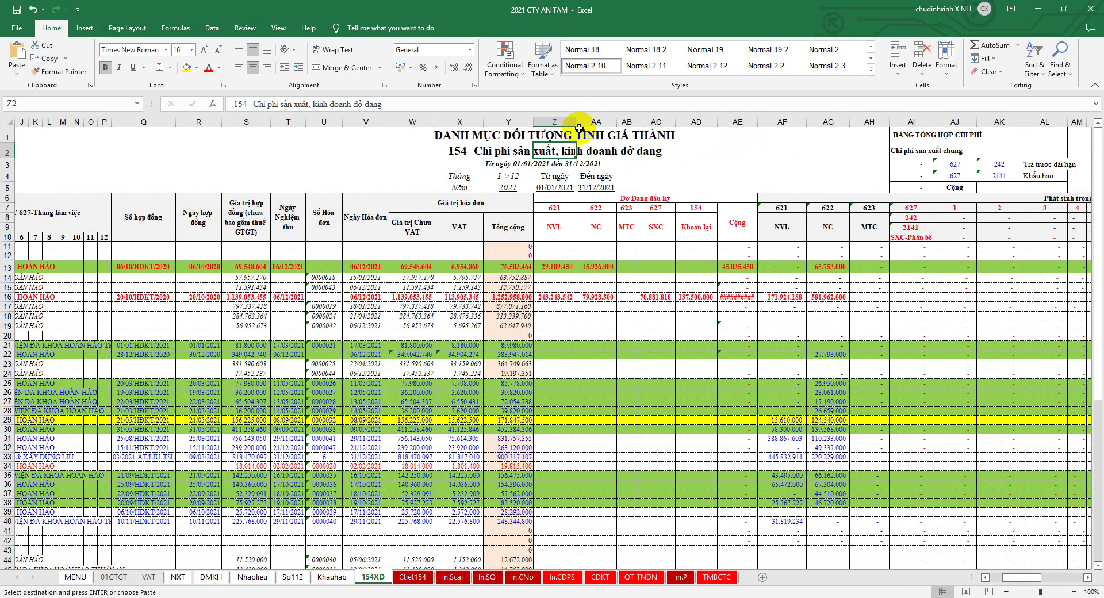
{"action": "left_click_drag", "start_coordinate": [758, 122], "coordinate": [761, 122]}
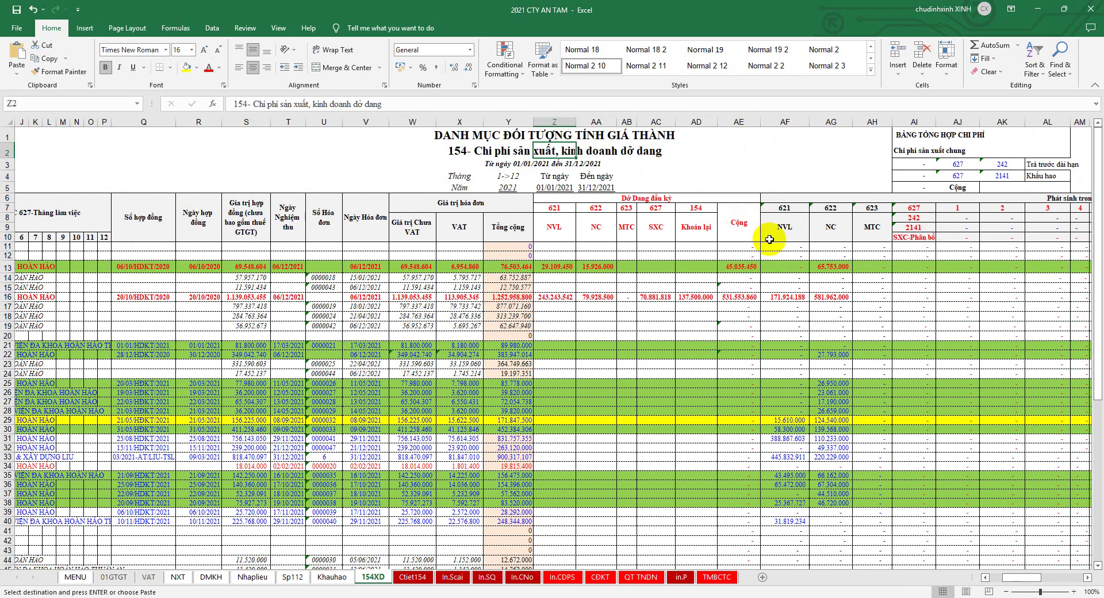
Fill the opening balance total formula in column AE from row 14 down through AE22.
{"action": "left_click", "coordinate": [749, 278]}
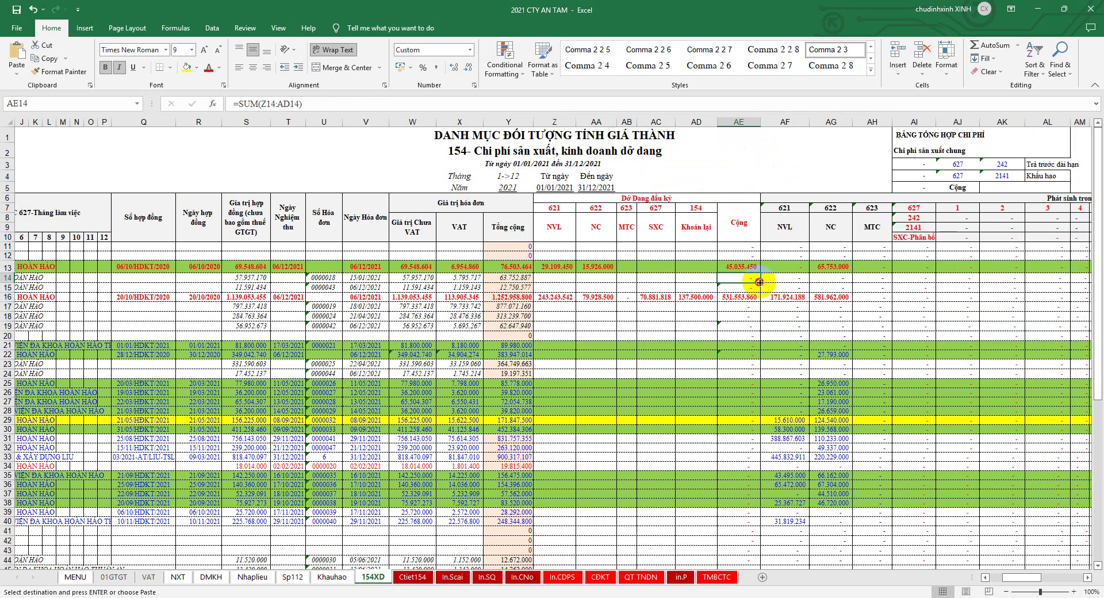
{"action": "left_click", "coordinate": [752, 298]}
{"action": "key", "text": "Return"}
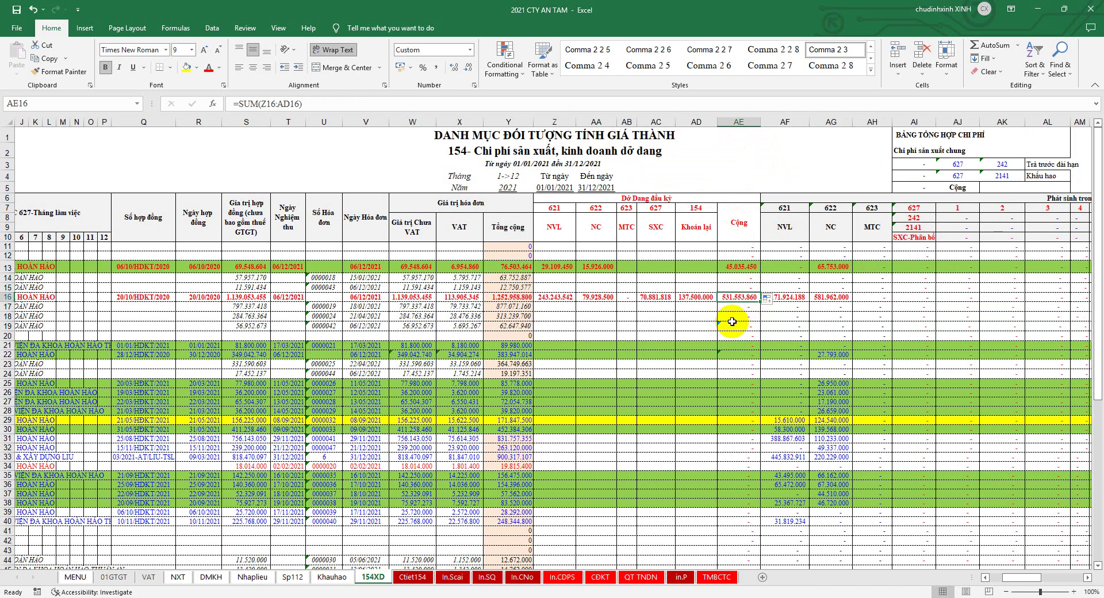
{"action": "left_click", "coordinate": [737, 320]}
{"action": "left_click_drag", "start_coordinate": [761, 323], "coordinate": [735, 360]}
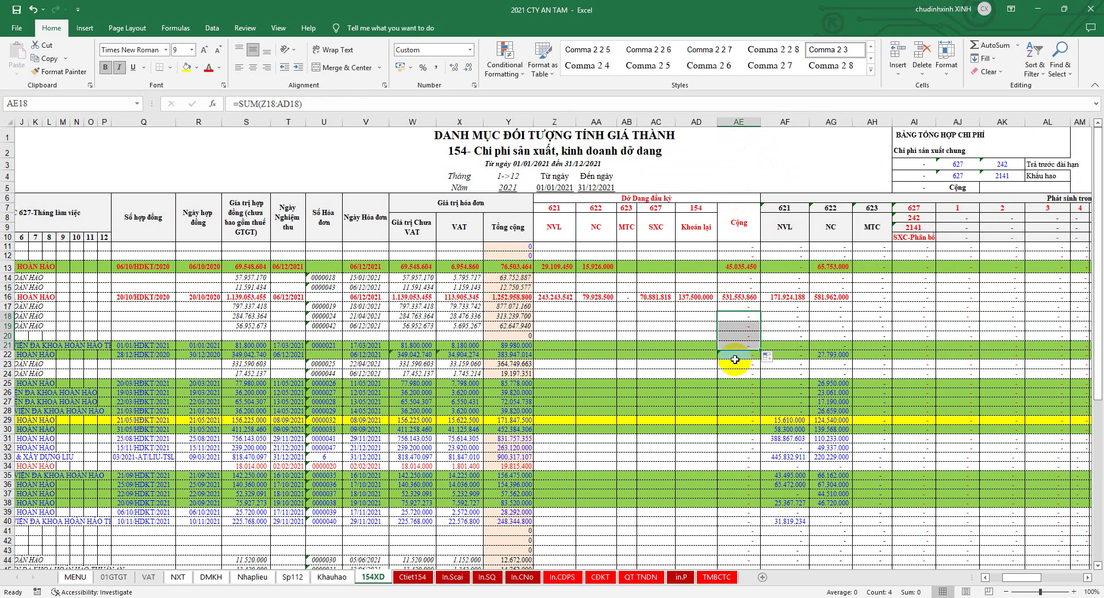
{"action": "left_click", "coordinate": [738, 364]}
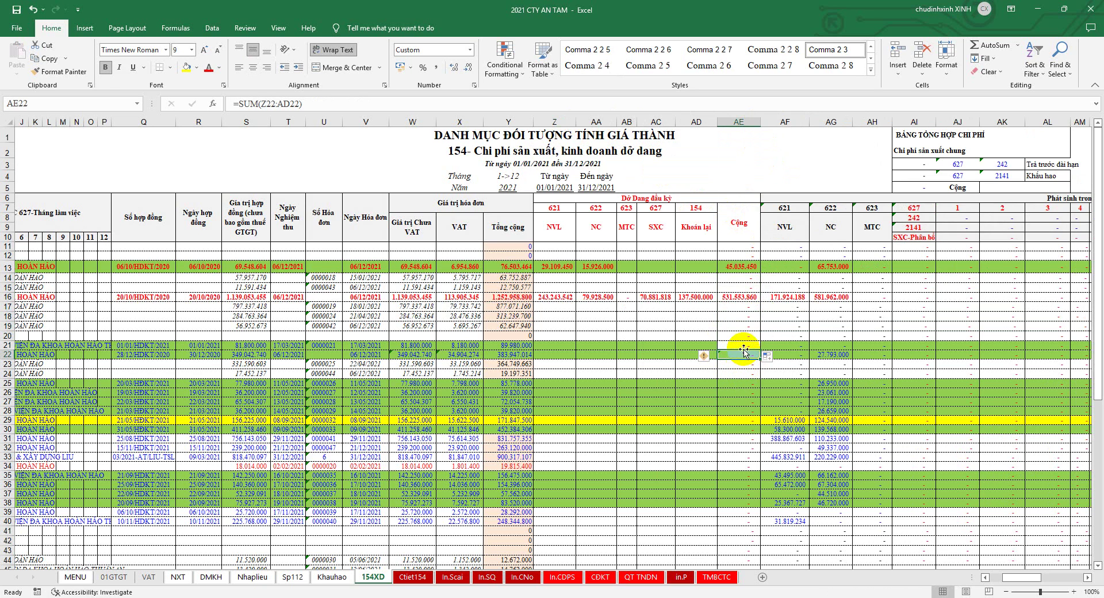
Apply the green row formatting to total cells AE21:AE22 with Format Painter.
{"action": "left_click", "coordinate": [746, 346]}
{"action": "mouse_move", "coordinate": [760, 355]}
{"action": "left_mouse_down"}
{"action": "mouse_move", "coordinate": [747, 358]}
{"action": "mouse_move", "coordinate": [779, 355]}
{"action": "left_mouse_up"}
{"action": "left_click", "coordinate": [74, 74]}
{"action": "left_click", "coordinate": [738, 346]}
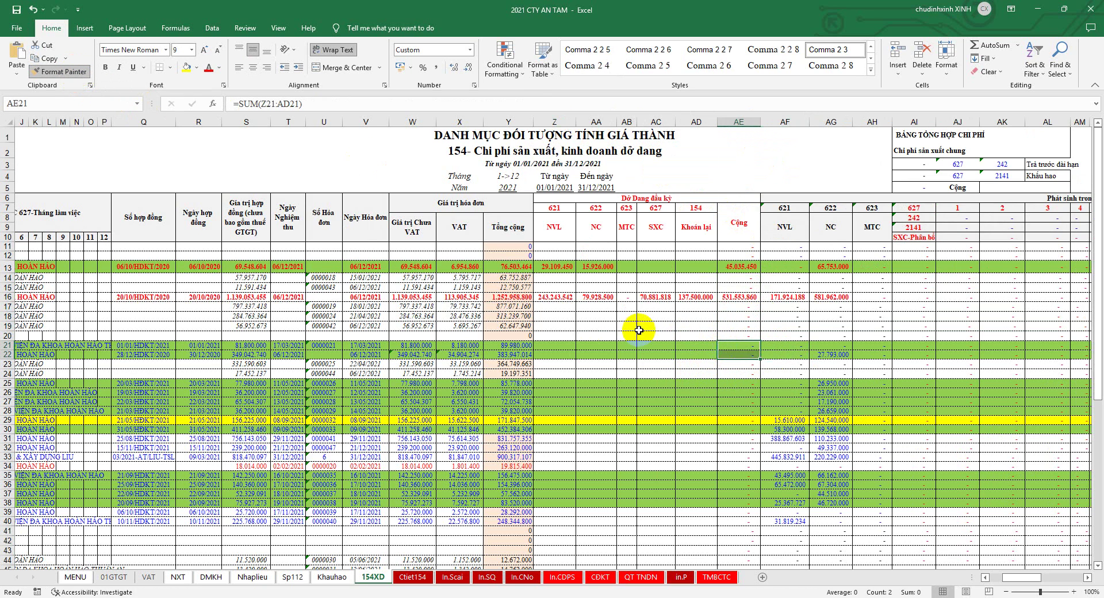
Compare the opening total in AE16 with the project's closing work-in-progress total in BF24 of the 2020 workbook.
{"action": "left_click", "coordinate": [729, 297]}
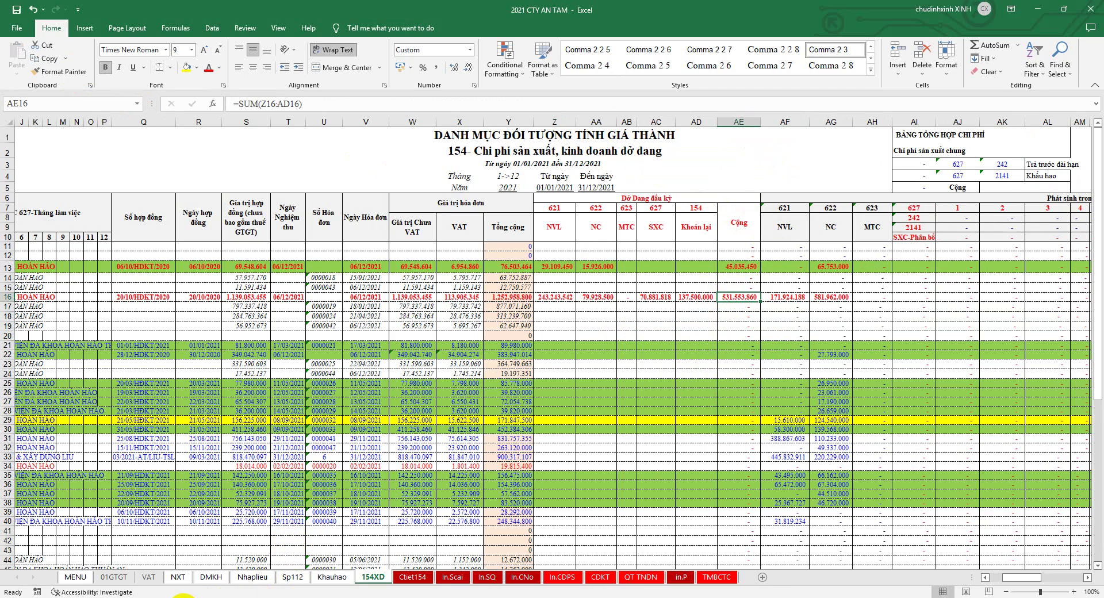
{"action": "left_click", "coordinate": [262, 541]}
{"action": "left_click", "coordinate": [787, 379]}
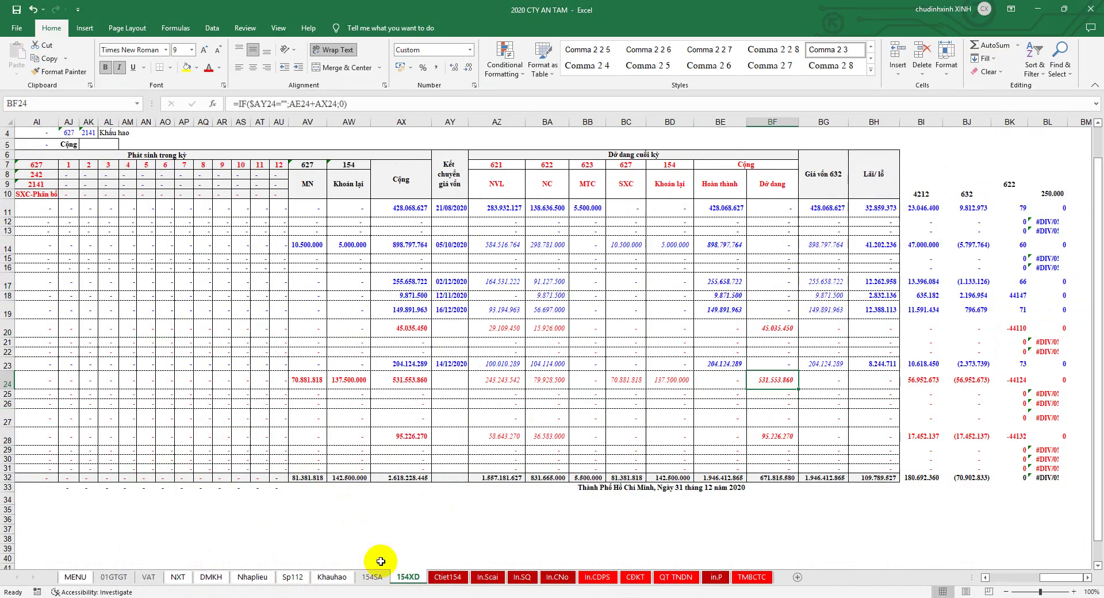
{"action": "left_click", "coordinate": [228, 570]}
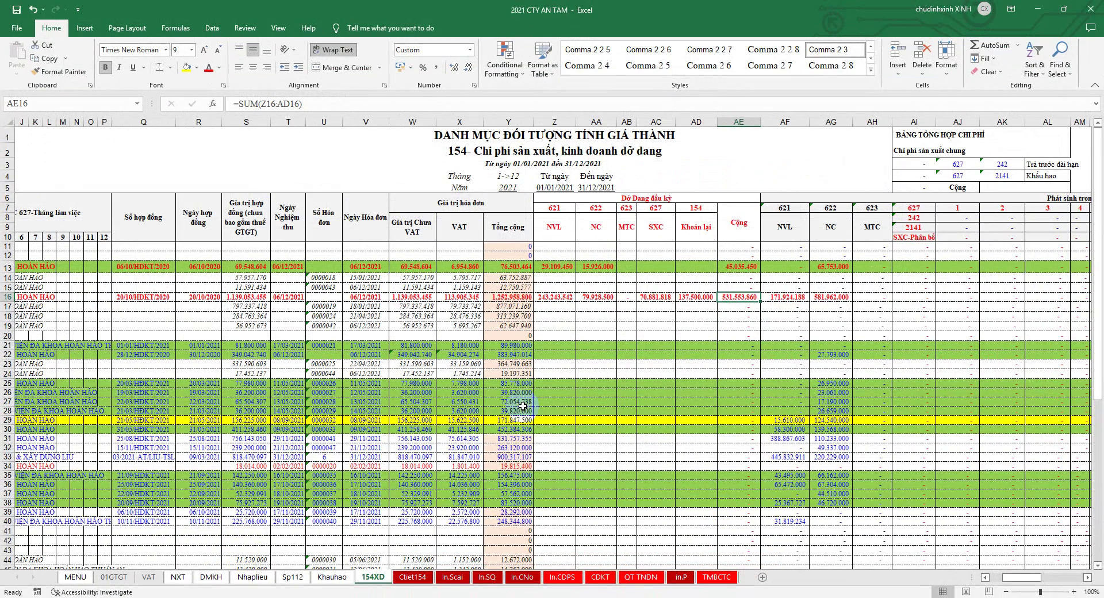
Remove the fill colour from rows 13 to 20 of the 2021 workbook's 154XD sheet.
{"action": "left_click_drag", "start_coordinate": [7, 266], "coordinate": [7, 336]}
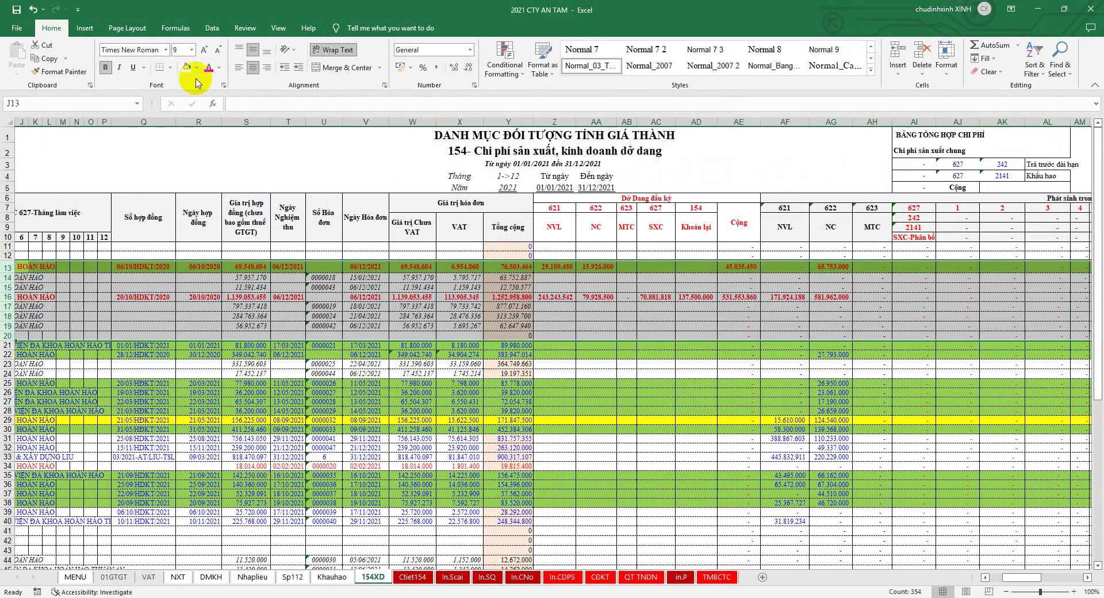
{"action": "left_click", "coordinate": [198, 68]}
{"action": "left_click", "coordinate": [204, 191]}
{"action": "left_click", "coordinate": [412, 256]}
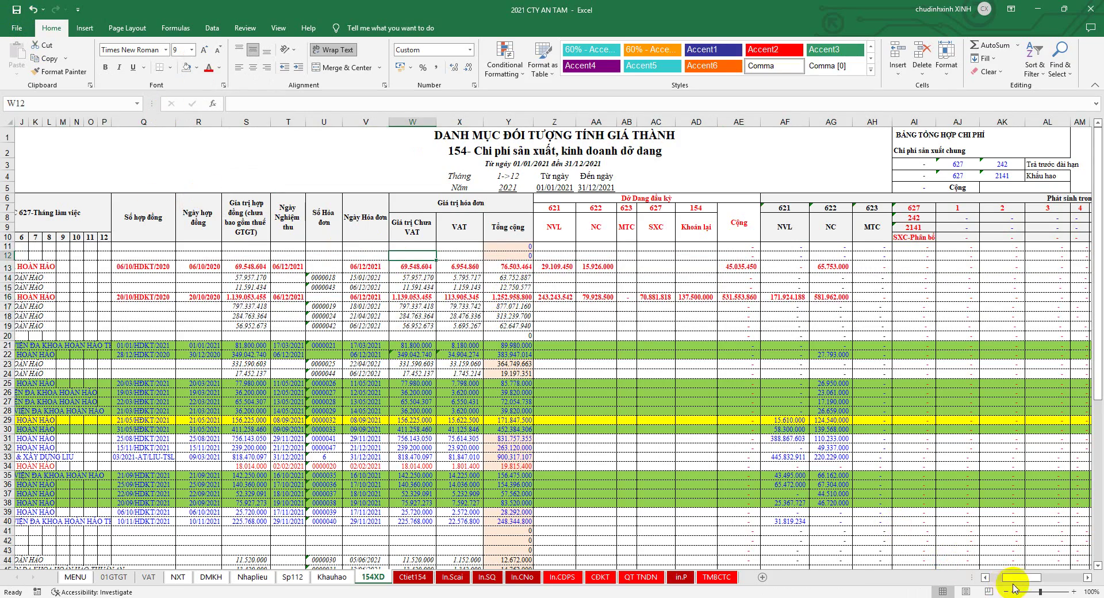
Look up row 28, the pharmacy project, on the 154XD sheet of the 2020 workbook.
{"action": "left_click", "coordinate": [985, 577]}
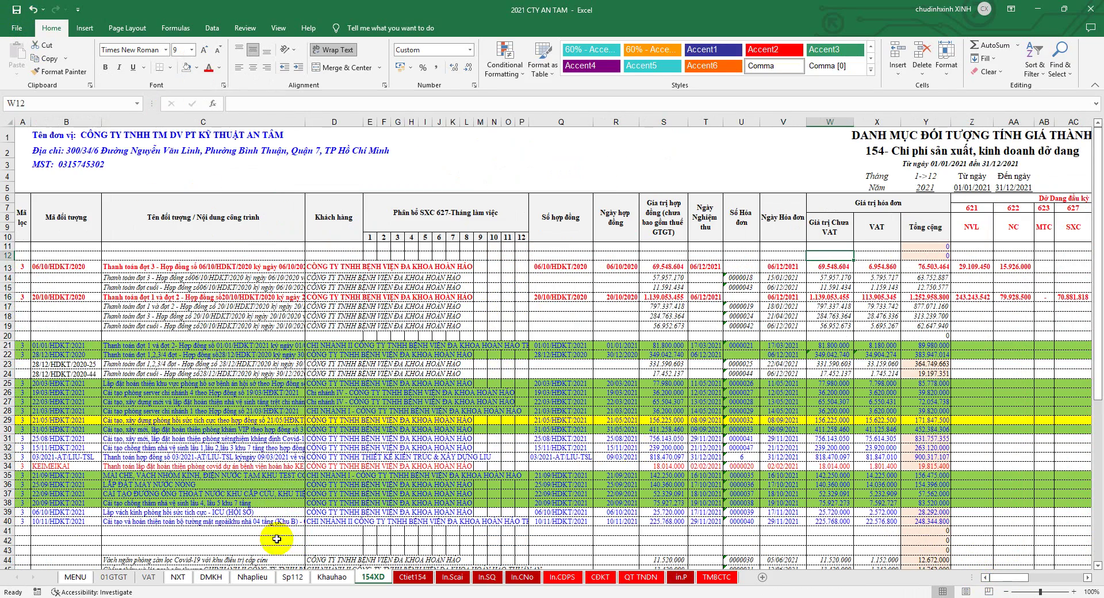
{"action": "left_click", "coordinate": [107, 597]}
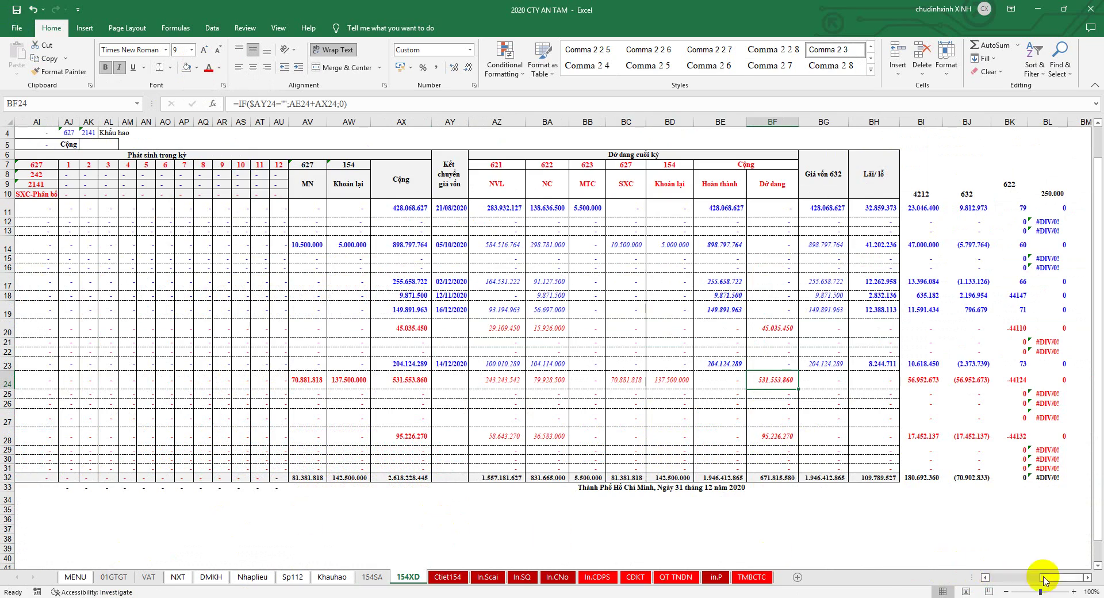
{"action": "left_click_drag", "start_coordinate": [1063, 578], "coordinate": [975, 585]}
{"action": "left_click", "coordinate": [8, 438]}
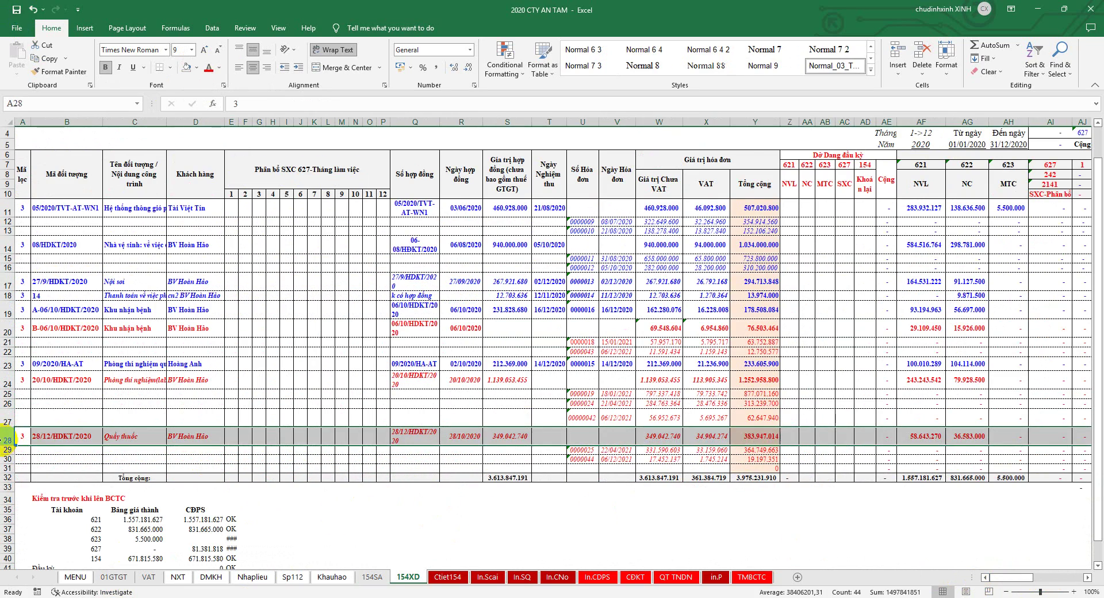
{"action": "key", "text": "ctrl+Tab"}
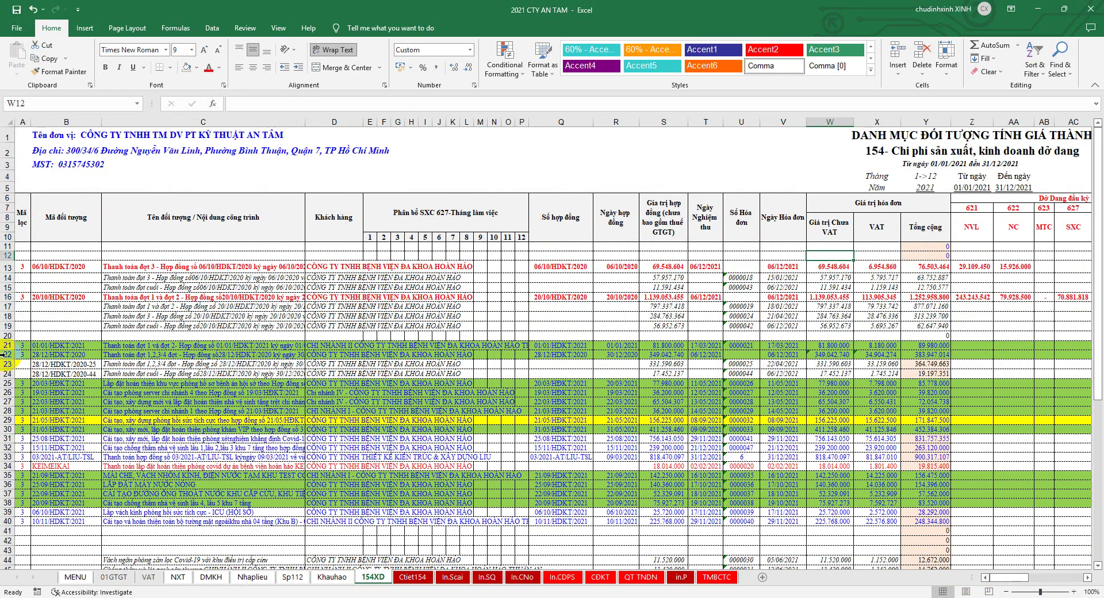
Clear the object codes in B23:B24 of the 2021 workbook's 154XD sheet and select rows 22 to 24.
{"action": "left_click_drag", "start_coordinate": [6, 354], "coordinate": [47, 371]}
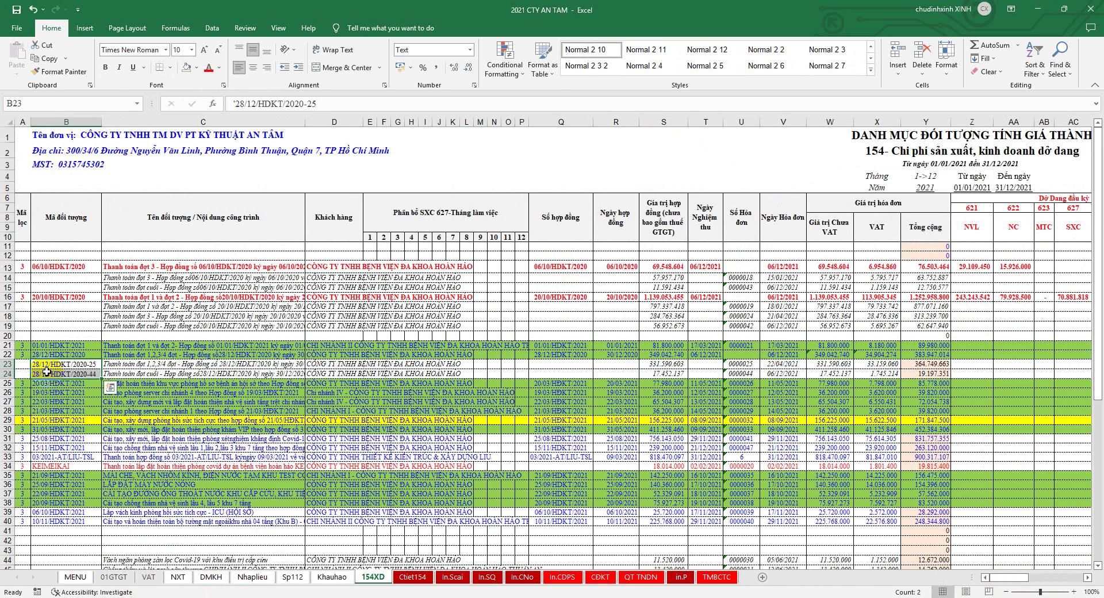
{"action": "key", "text": "Delete"}
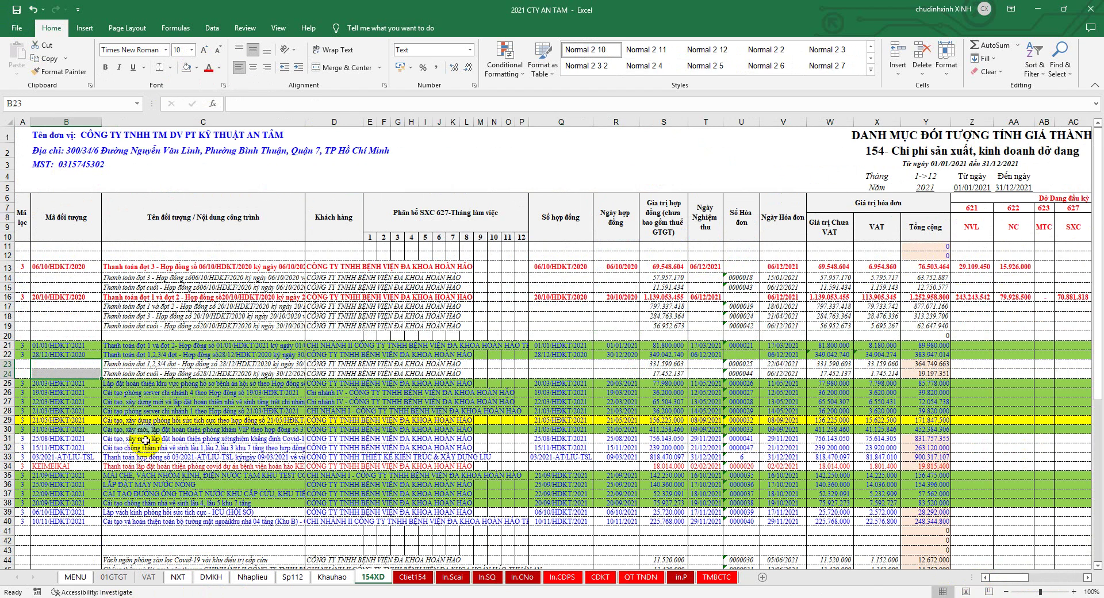
{"action": "left_click_drag", "start_coordinate": [7, 354], "coordinate": [7, 373]}
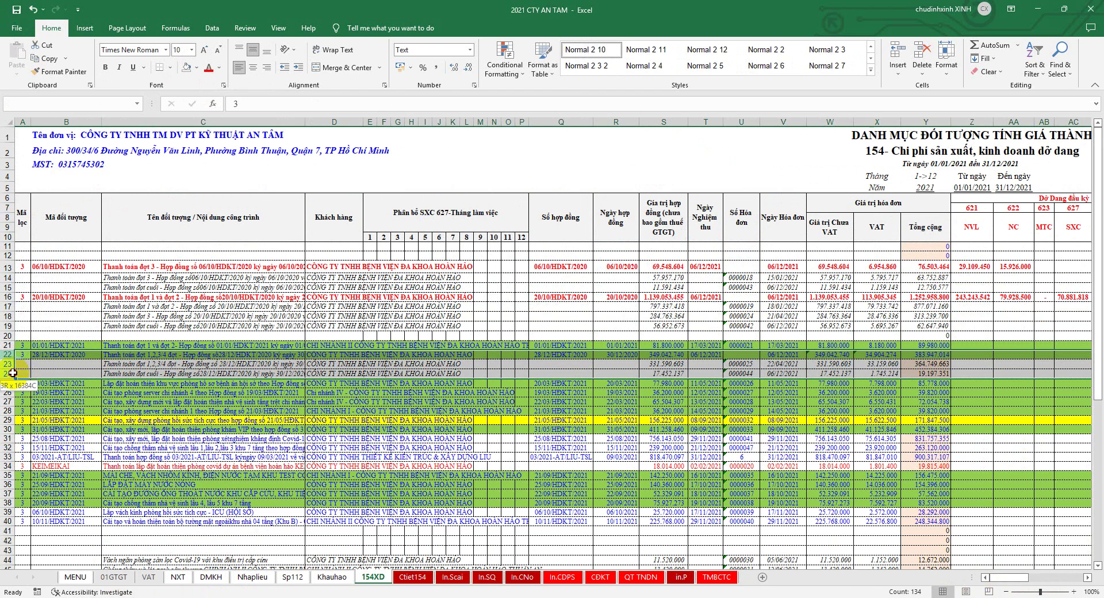
{"action": "right_click", "coordinate": [366, 359]}
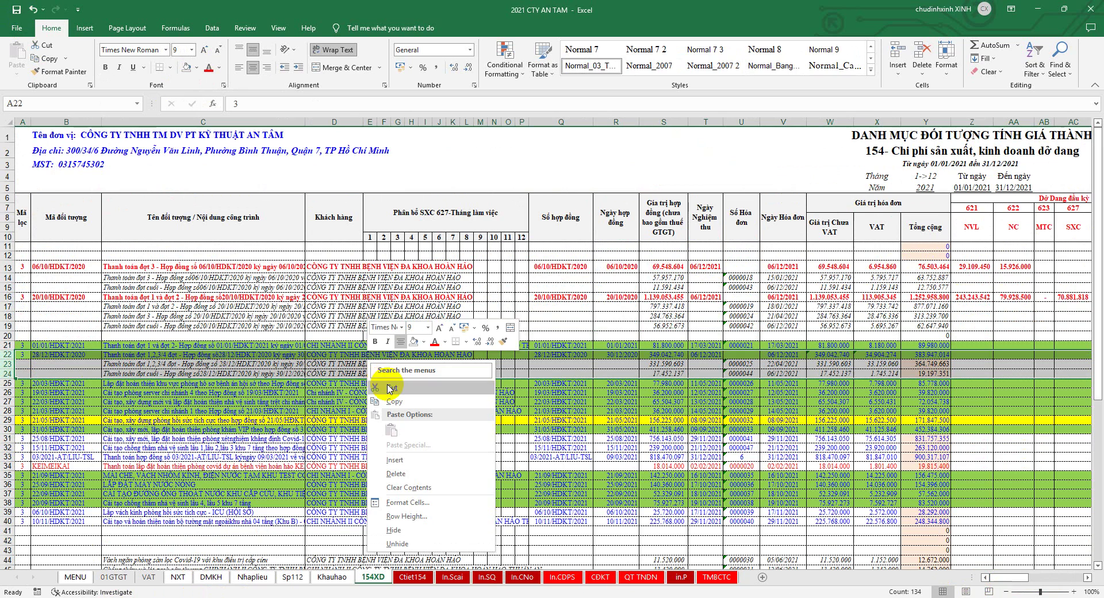
{"action": "left_click", "coordinate": [390, 387]}
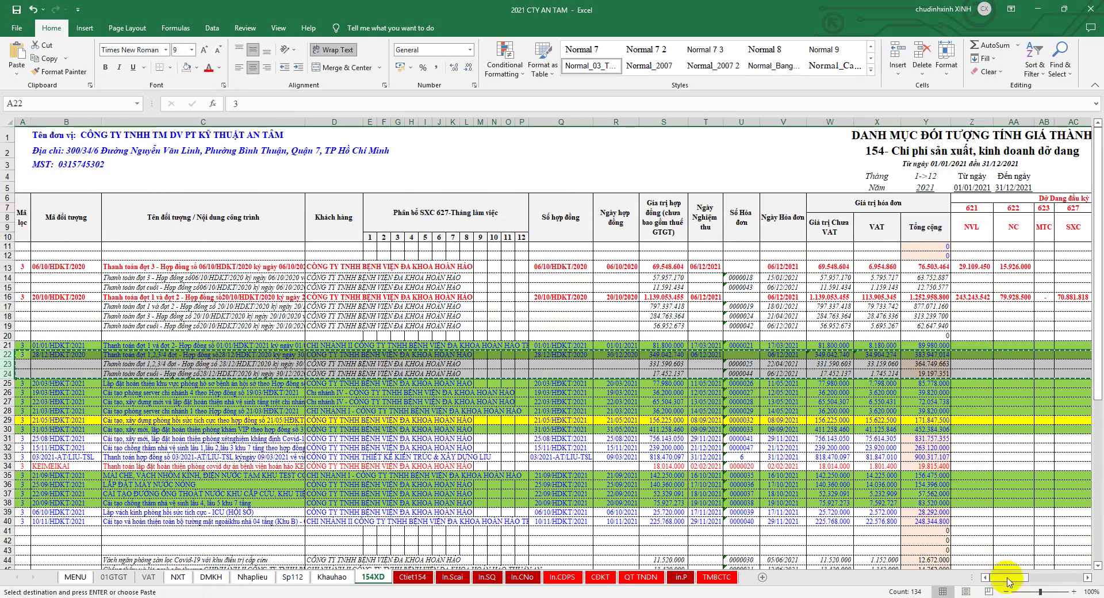
{"action": "left_click_drag", "start_coordinate": [1008, 582], "coordinate": [838, 535]}
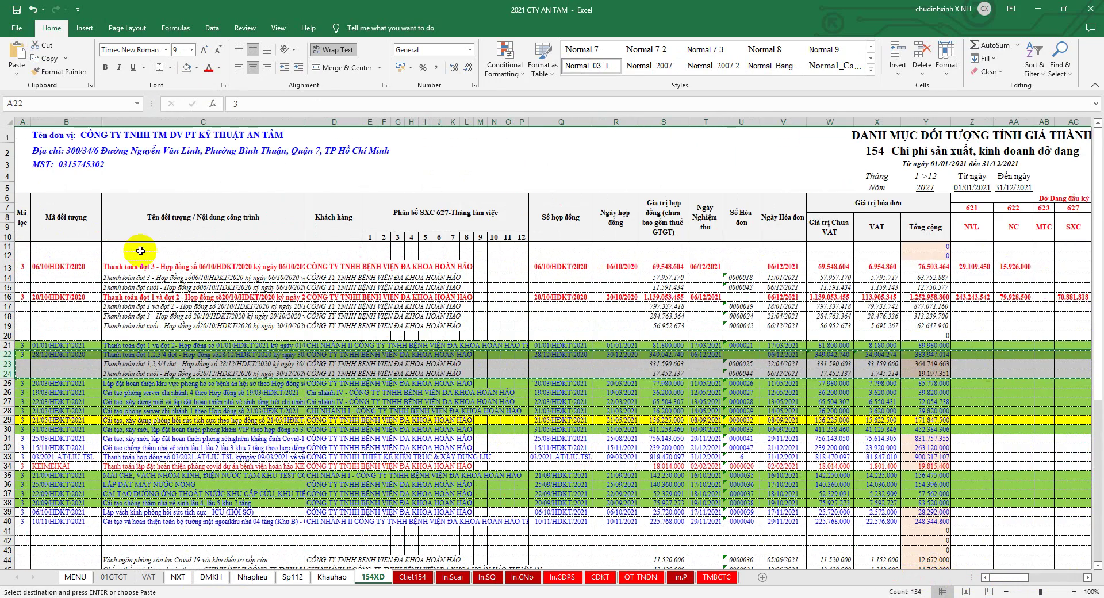
{"action": "key", "text": "Escape"}
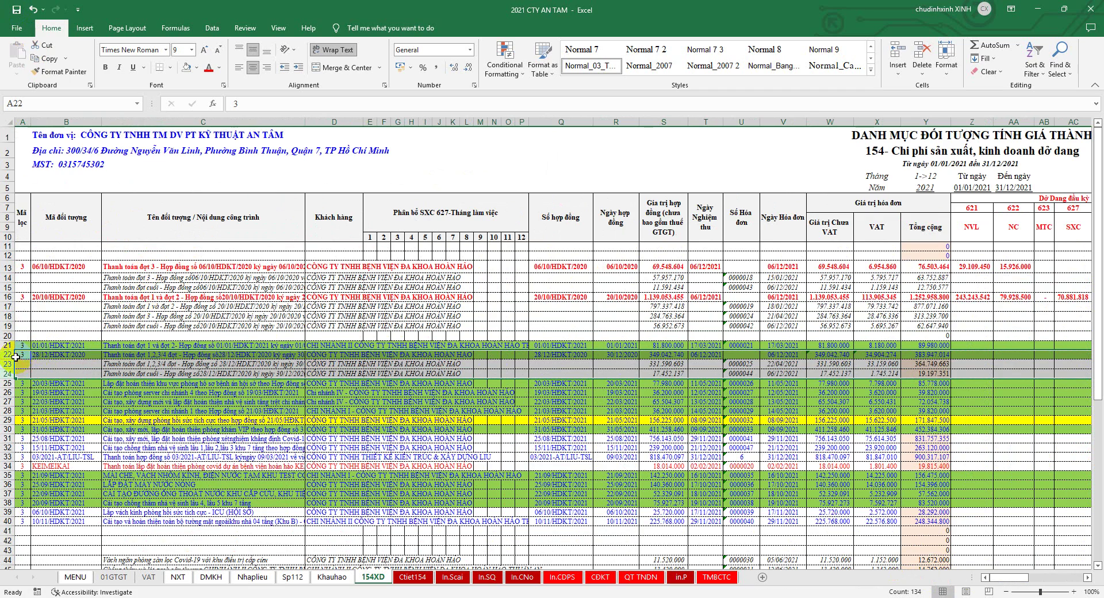
Move the selected rows 22 to 24 up by cutting them and inserting them at row 20.
{"action": "right_click", "coordinate": [123, 364]}
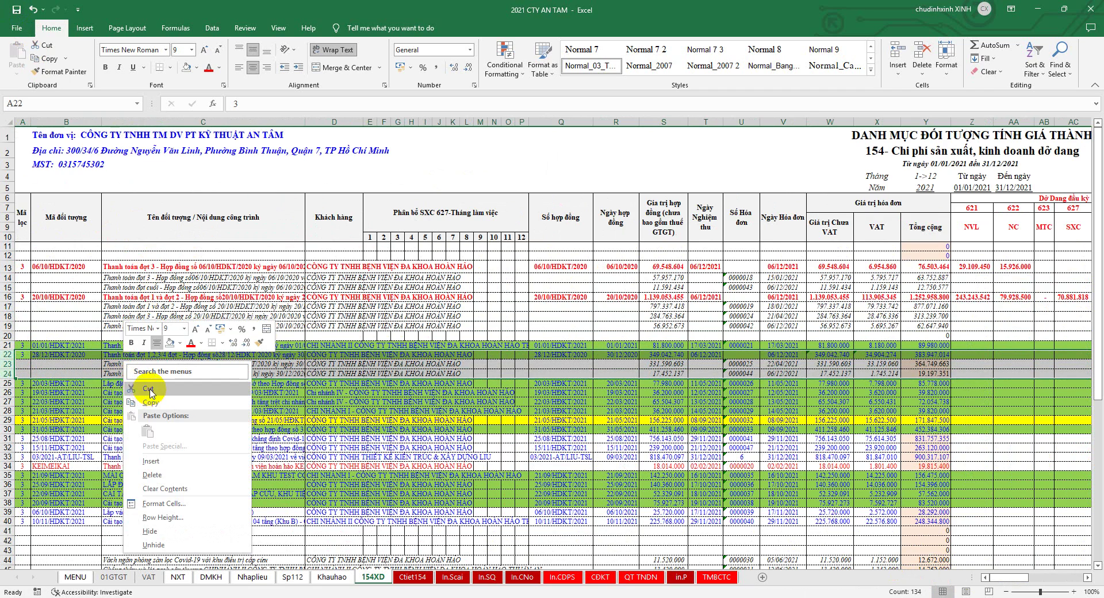
{"action": "left_click", "coordinate": [146, 449]}
{"action": "right_click", "coordinate": [8, 336]}
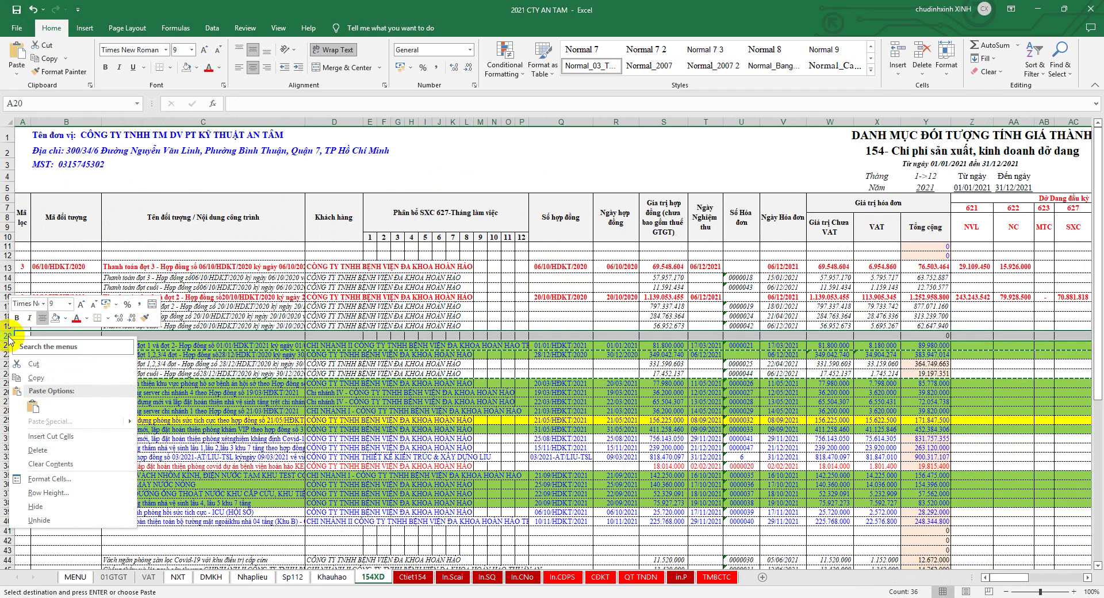
{"action": "left_click", "coordinate": [76, 435]}
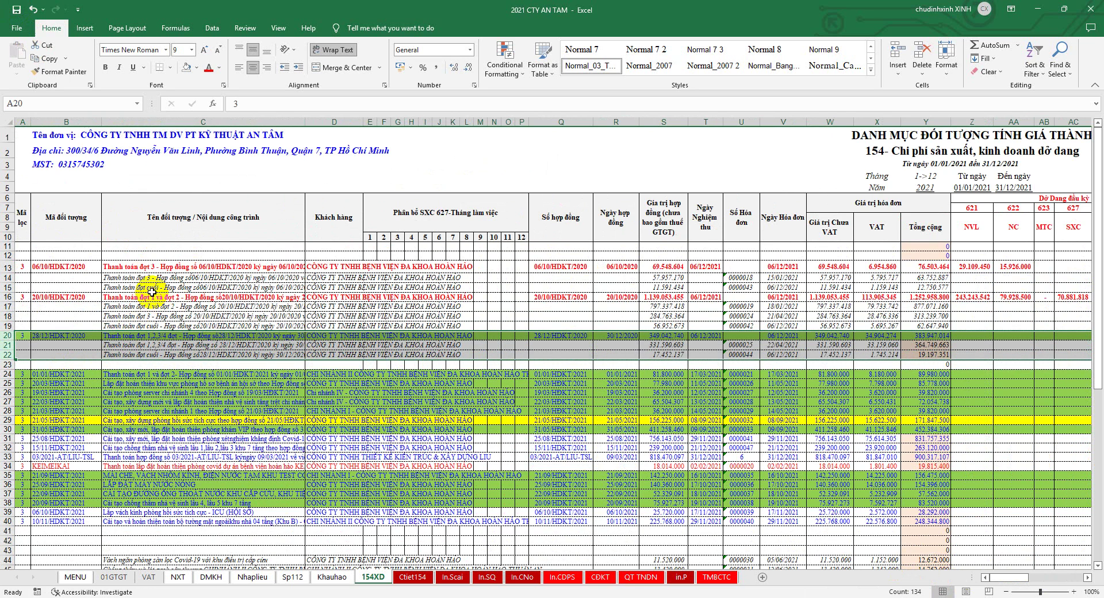
Remove the fill colour from rows 20 to 22 and make row 20 bold with a red font.
{"action": "left_click", "coordinate": [186, 67]}
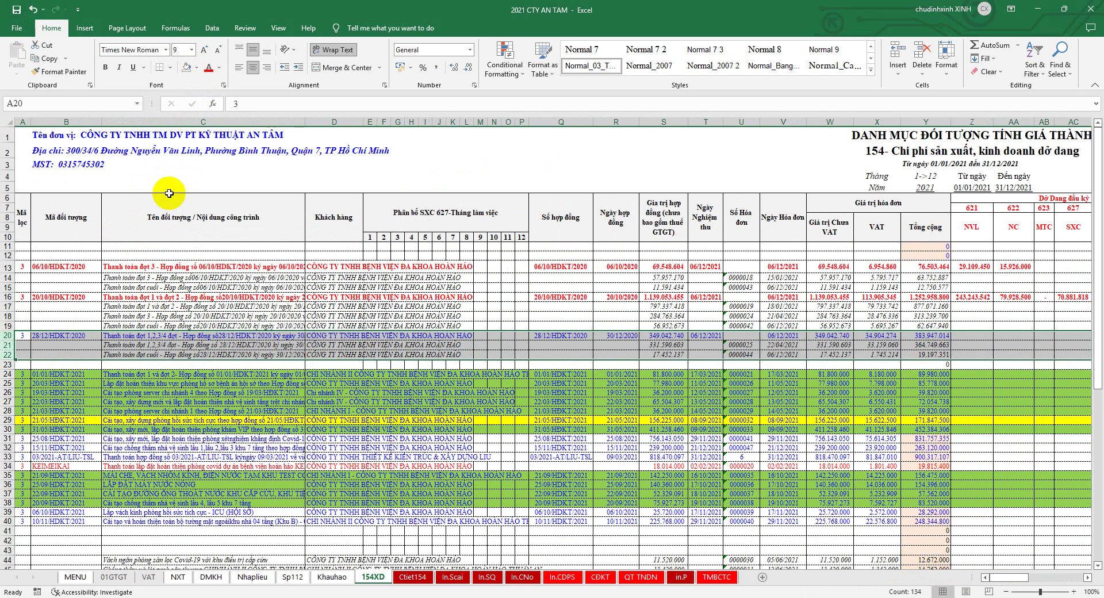
{"action": "left_click", "coordinate": [23, 336]}
{"action": "left_click", "coordinate": [208, 67]}
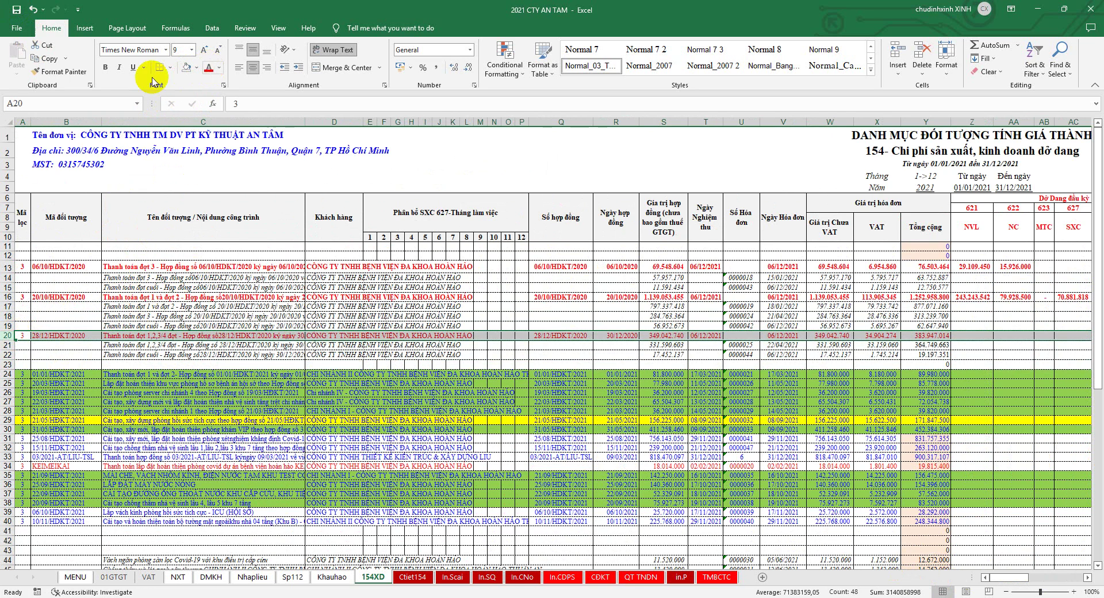
{"action": "left_click", "coordinate": [107, 67]}
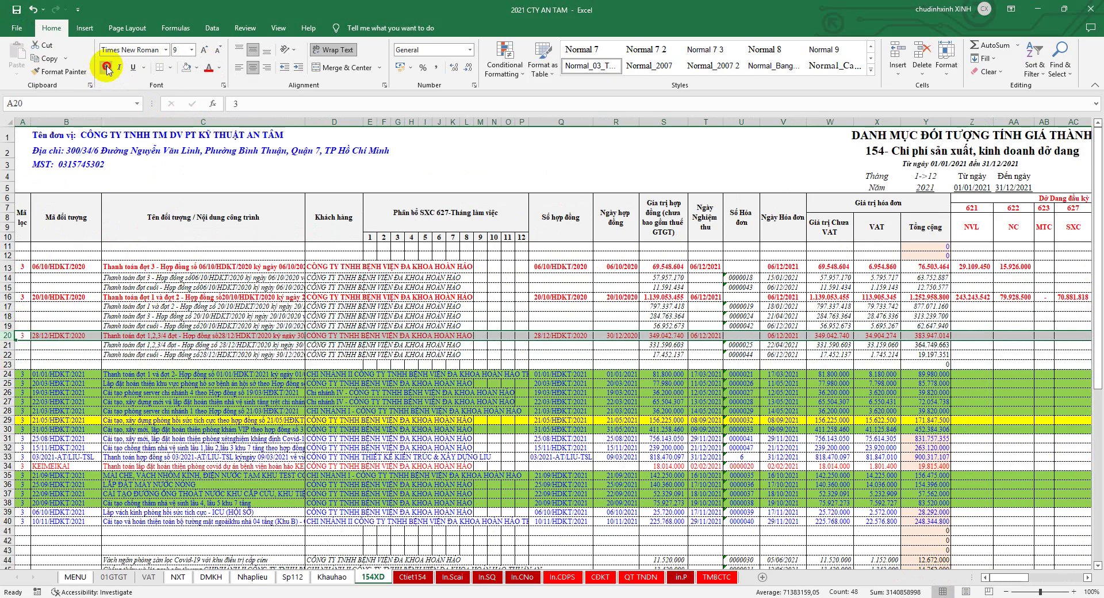
Compare invoice rows 29 and 30 of the 2020 workbook with rows 21 and 22 of the 2021 workbook.
{"action": "left_click", "coordinate": [113, 597]}
{"action": "left_click_drag", "start_coordinate": [10, 331], "coordinate": [15, 458]}
{"action": "key", "text": "ctrl+Tab"}
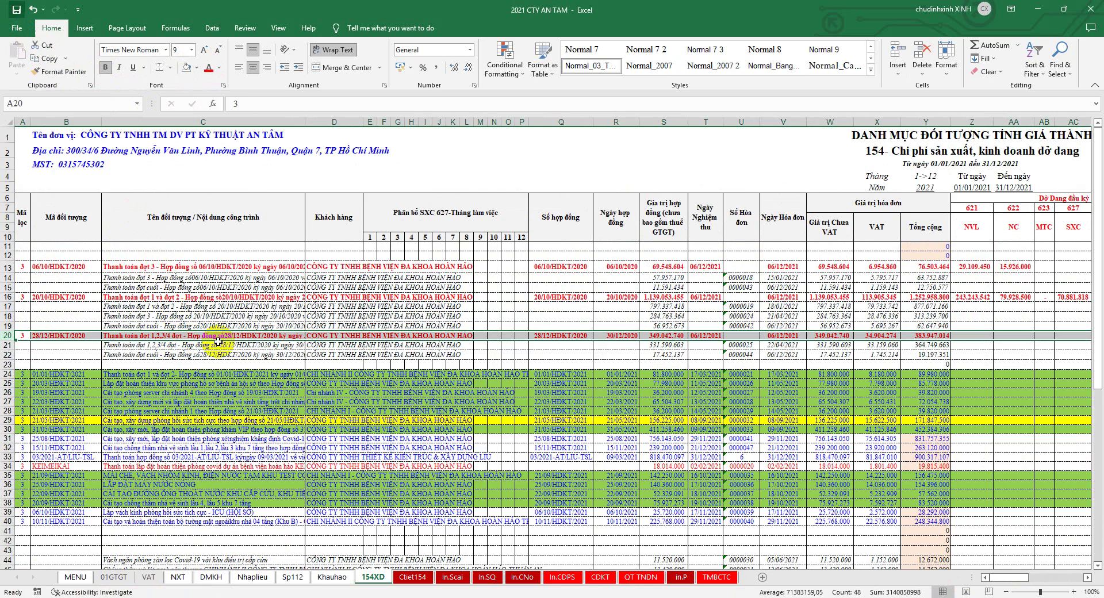
{"action": "key", "text": "ctrl+Tab"}
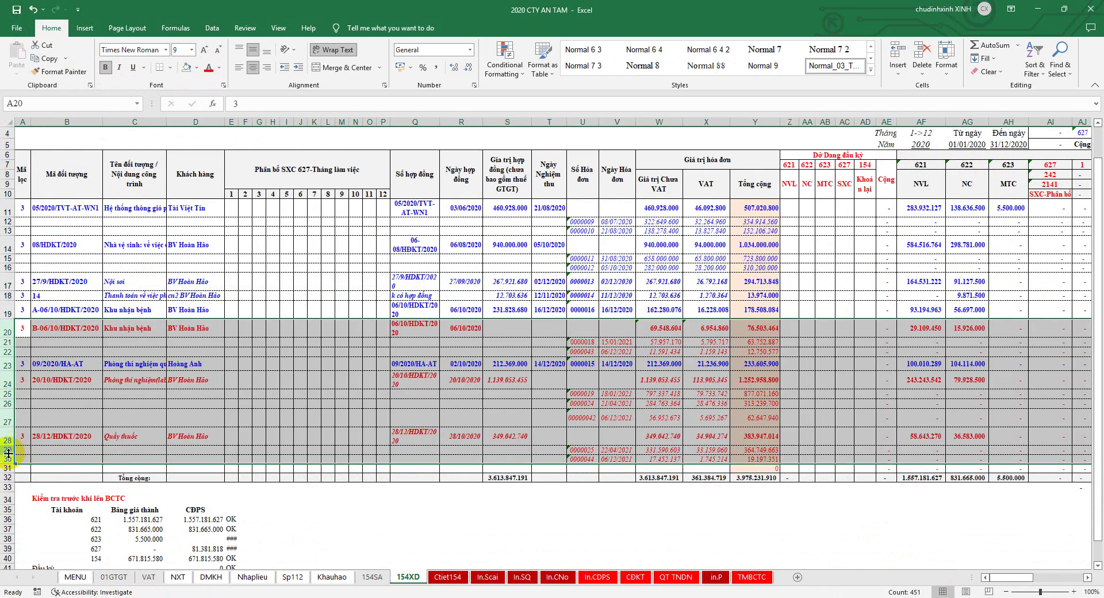
{"action": "left_click_drag", "start_coordinate": [9, 452], "coordinate": [11, 459]}
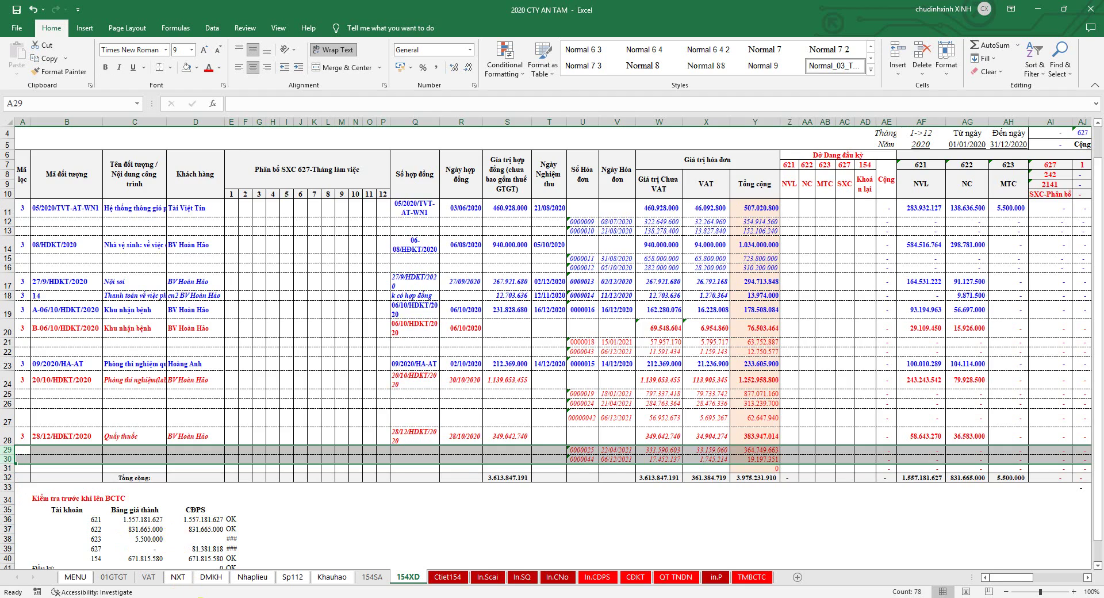
{"action": "key", "text": "ctrl+Tab"}
{"action": "left_click", "coordinate": [745, 347]}
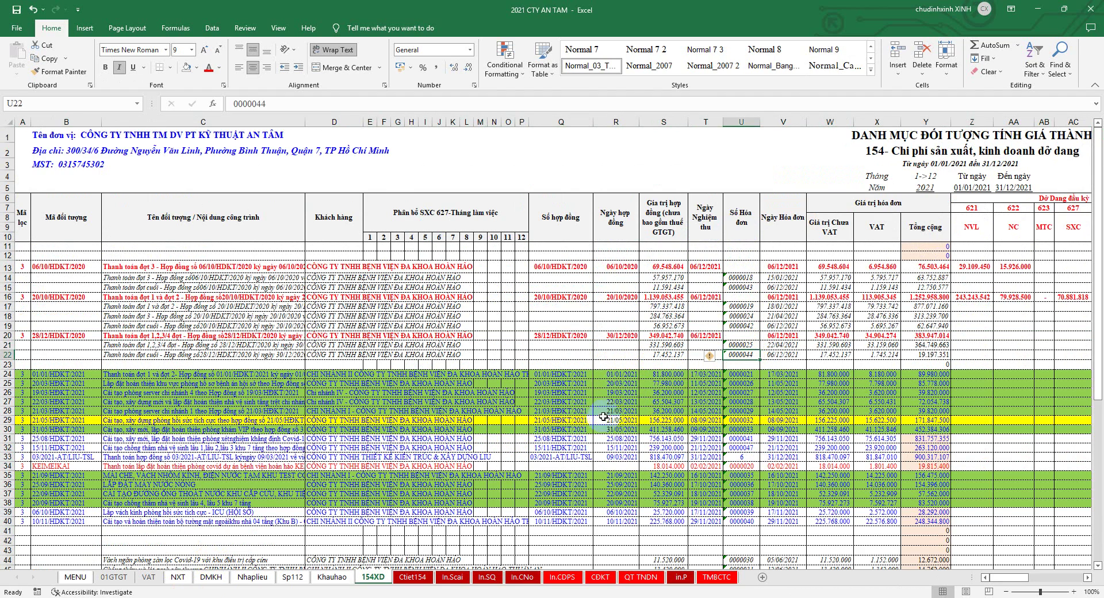
{"action": "left_click", "coordinate": [666, 346]}
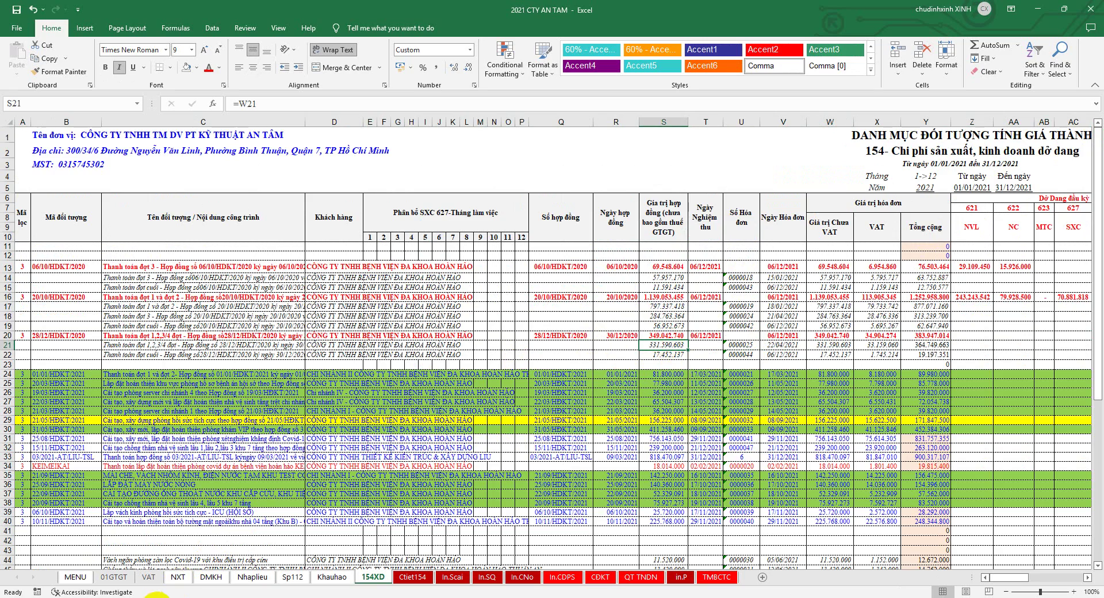
Copy the closing material and labour costs of row 28, cells AZ28:BA28, from the 2020 workbook's 154XD sheet.
{"action": "left_click", "coordinate": [178, 597]}
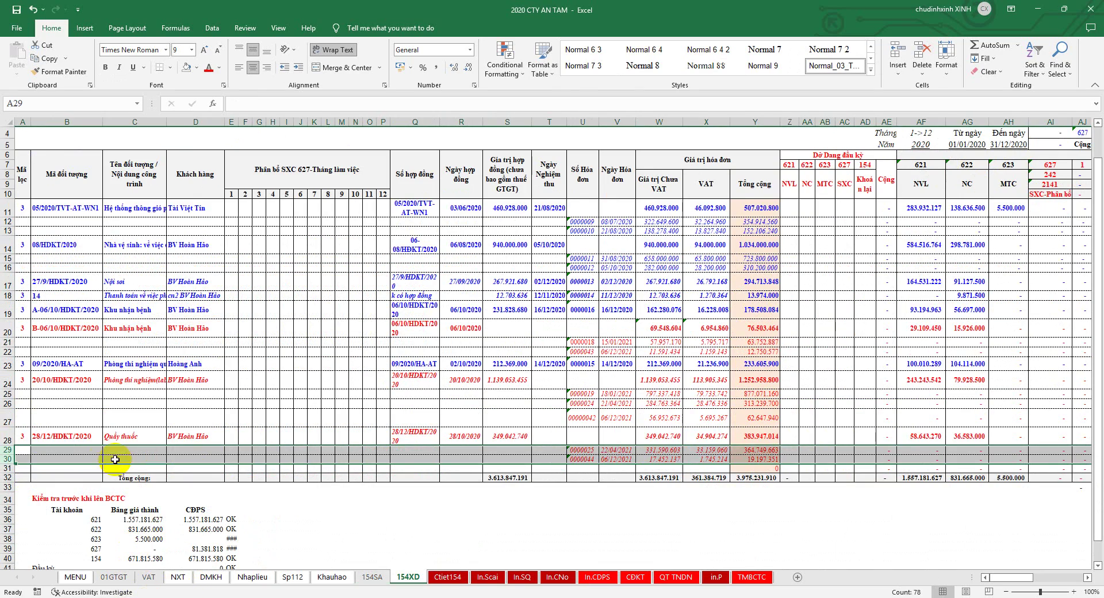
{"action": "left_click", "coordinate": [1, 437]}
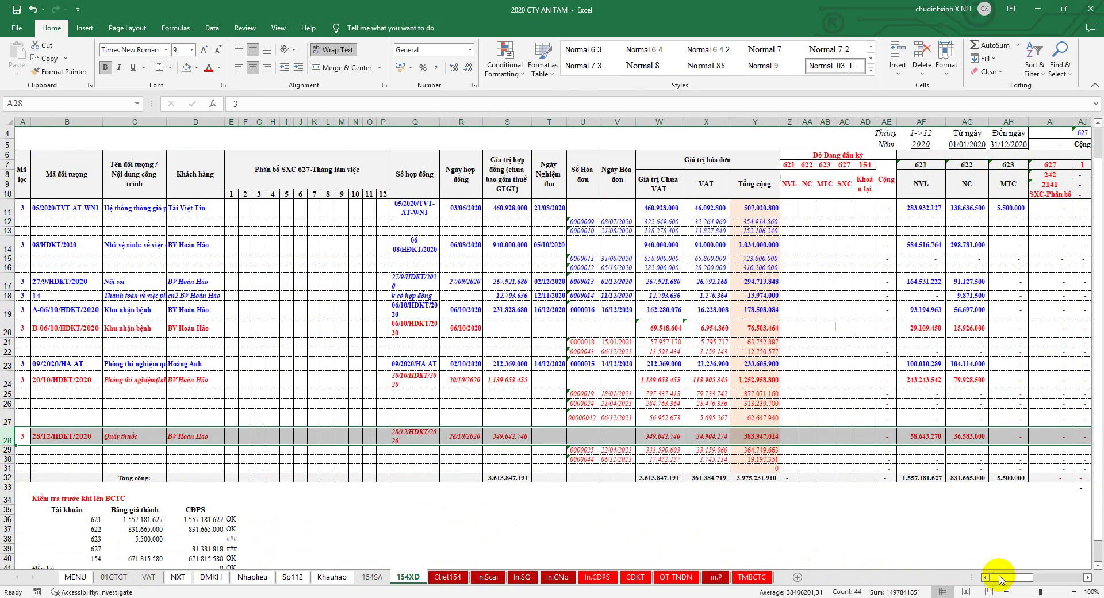
{"action": "left_click_drag", "start_coordinate": [1004, 578], "coordinate": [1064, 578]}
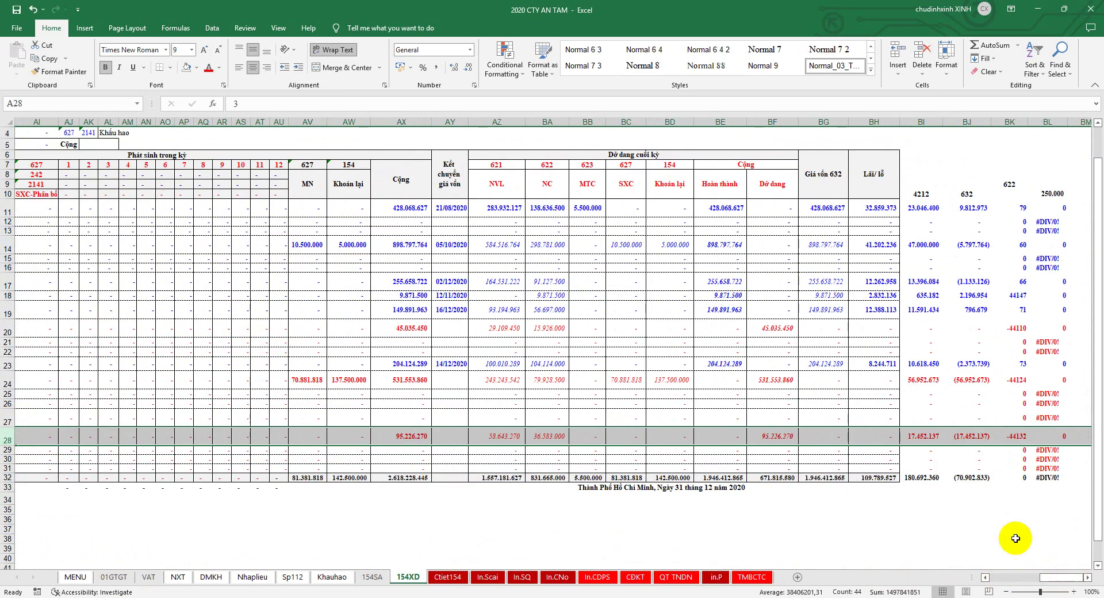
{"action": "left_click_drag", "start_coordinate": [494, 122], "coordinate": [671, 120]}
{"action": "left_click_drag", "start_coordinate": [495, 438], "coordinate": [544, 436]}
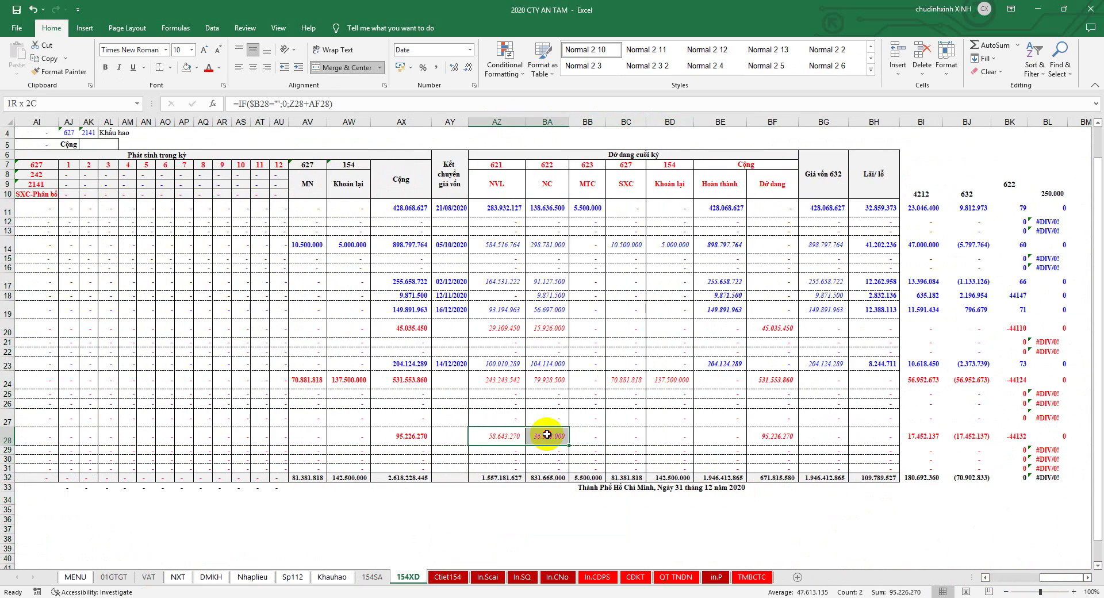
{"action": "right_click", "coordinate": [544, 436]}
{"action": "left_click", "coordinate": [582, 195]}
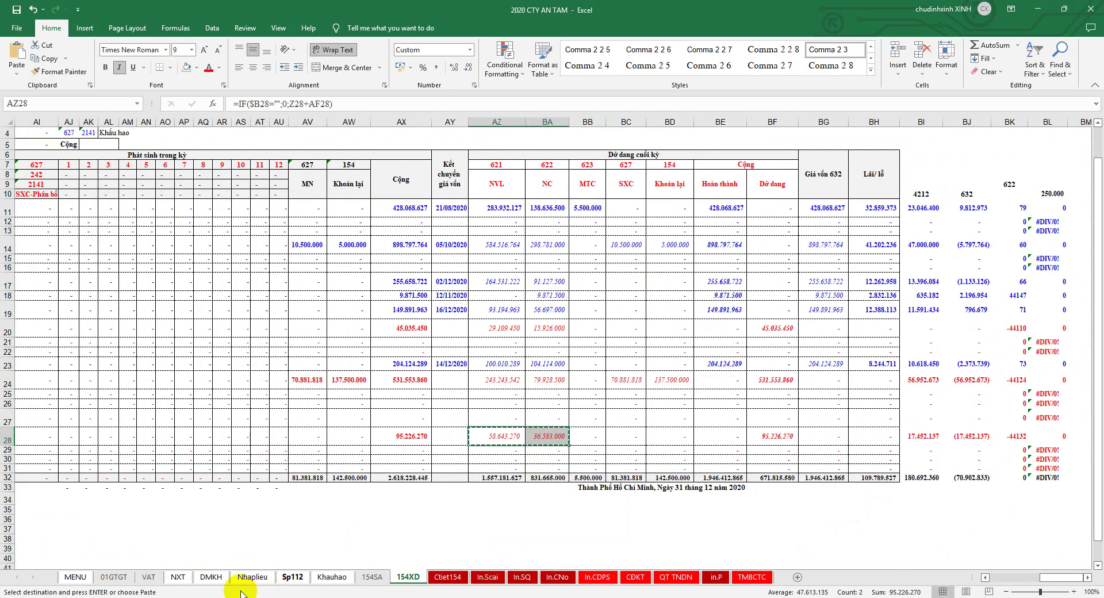
Paste the copied costs as values into opening balance cells Z20:AA20 of the 2021 workbook.
{"action": "left_click", "coordinate": [242, 550]}
{"action": "left_click", "coordinate": [17, 336]}
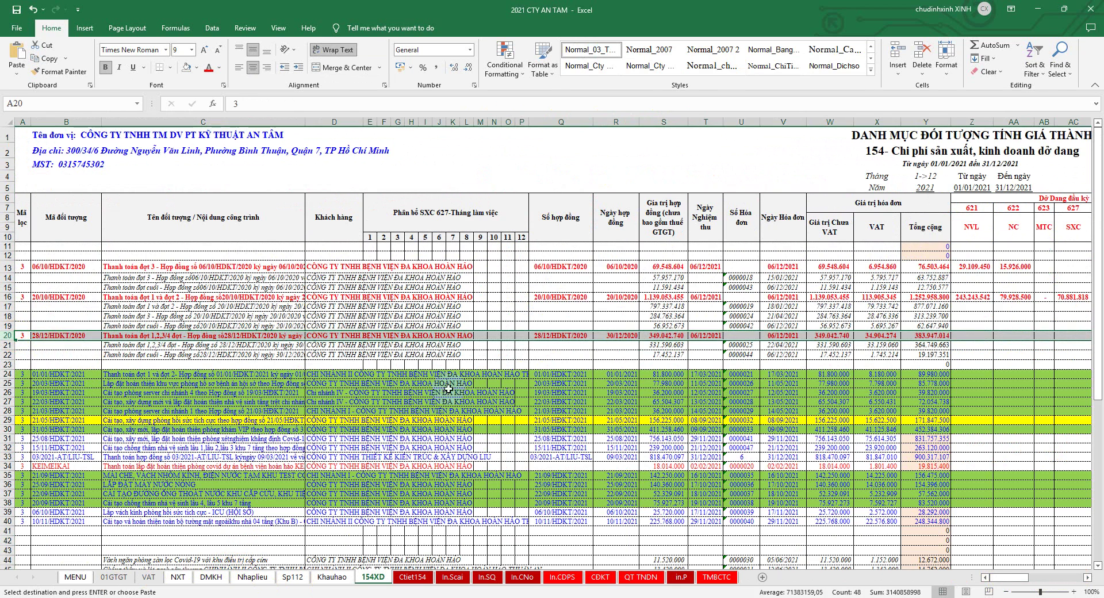
{"action": "left_click", "coordinate": [980, 335]}
{"action": "right_click", "coordinate": [980, 335]}
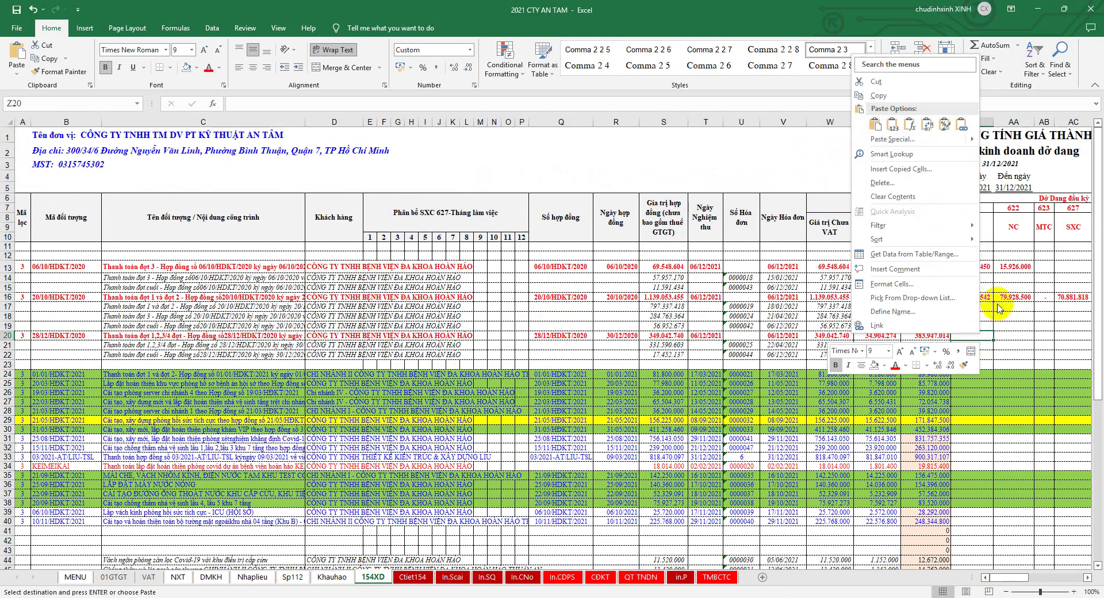
{"action": "left_click", "coordinate": [904, 158]}
Compare the opening balance totals in column AE with the project closing balances and BF32 total on the 2020 workbook's 154XD sheet.
{"action": "left_click_drag", "start_coordinate": [993, 577], "coordinate": [1035, 577]}
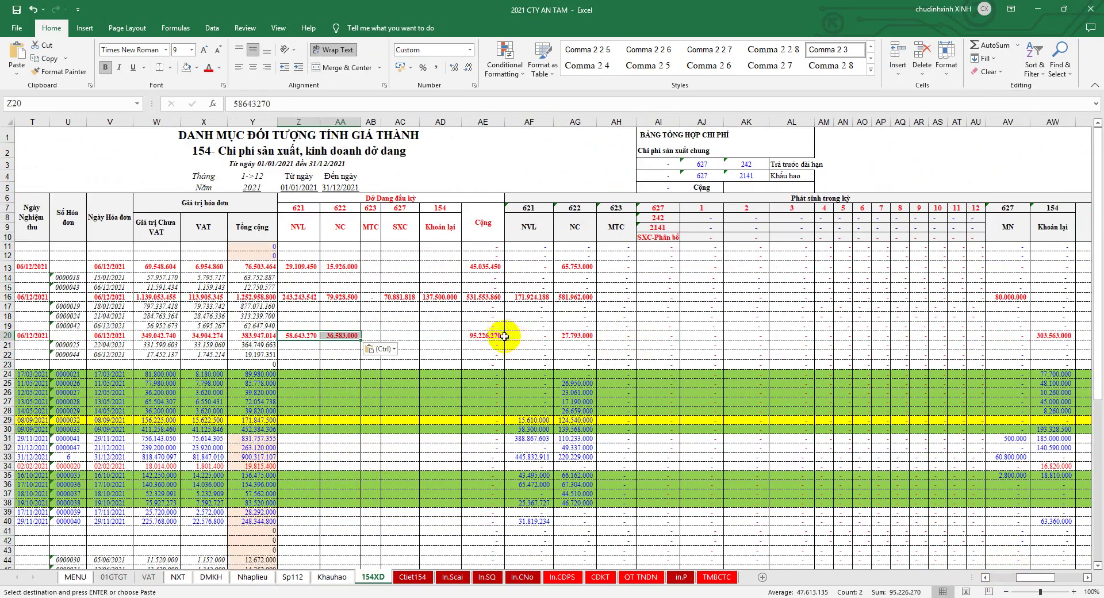
{"action": "scroll", "coordinate": [488, 338], "scroll_direction": "down", "scroll_amount": 1}
{"action": "scroll", "coordinate": [488, 339], "scroll_direction": "down", "scroll_amount": 1}
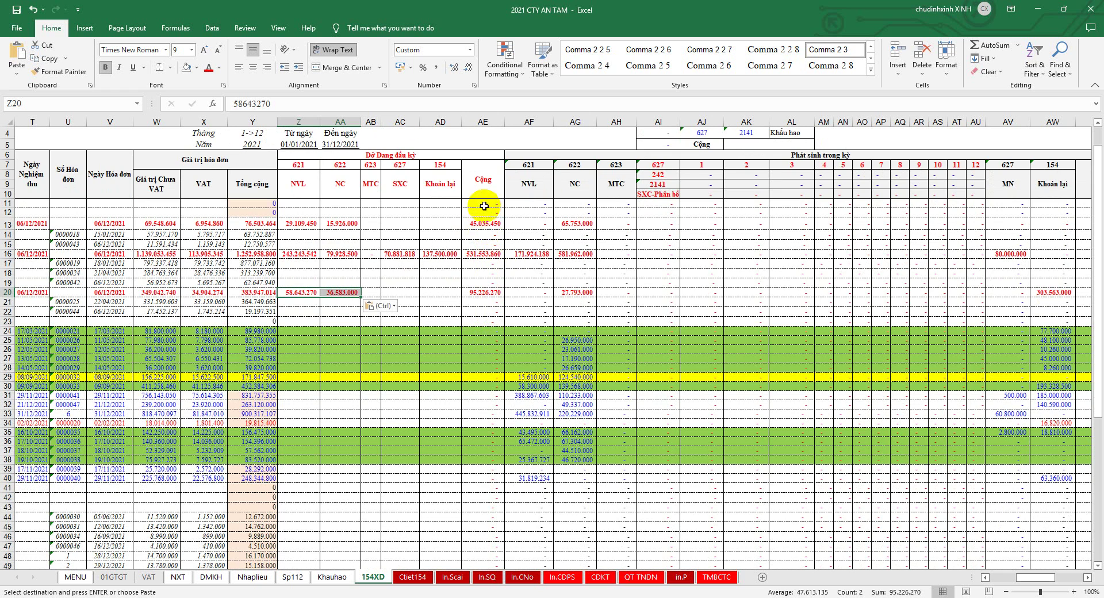
{"action": "left_click", "coordinate": [484, 230]}
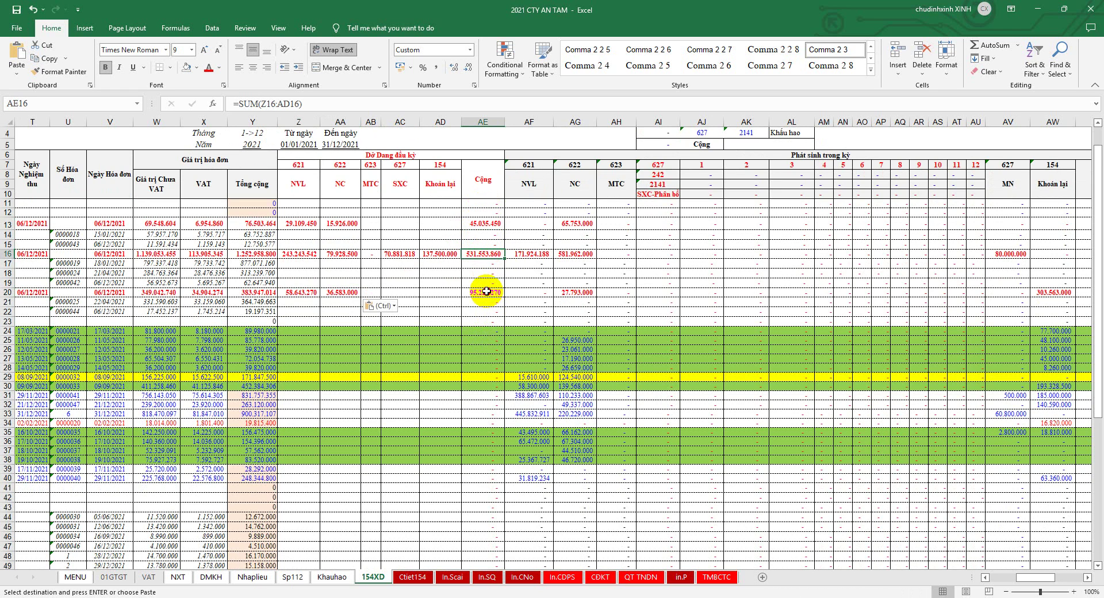
{"action": "key", "text": "ctrl+Tab"}
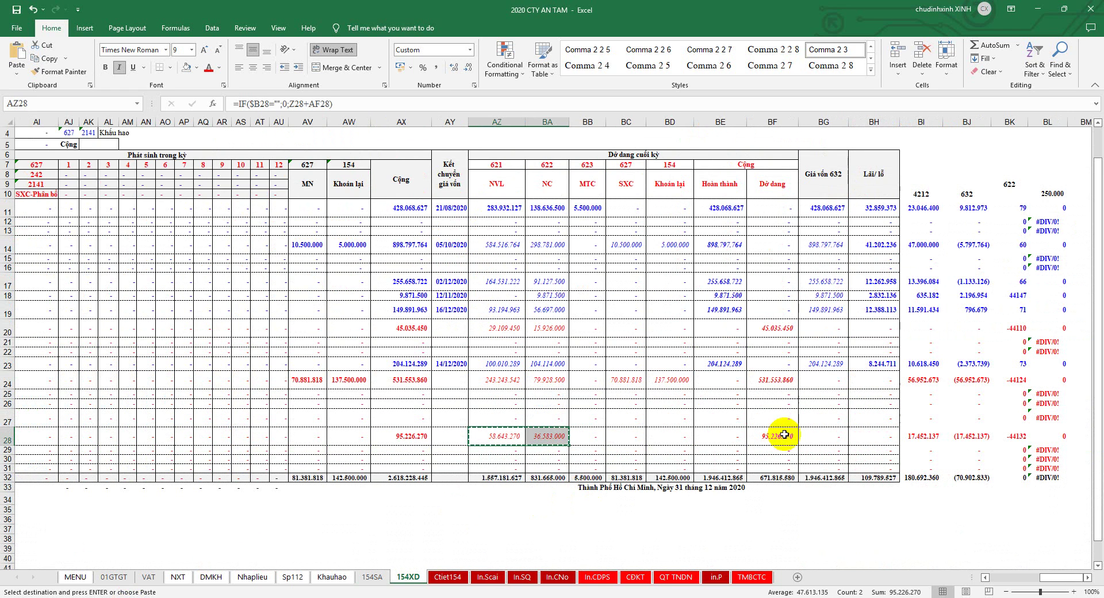
{"action": "left_click", "coordinate": [776, 329]}
{"action": "left_click", "coordinate": [777, 374]}
{"action": "left_click", "coordinate": [767, 432]}
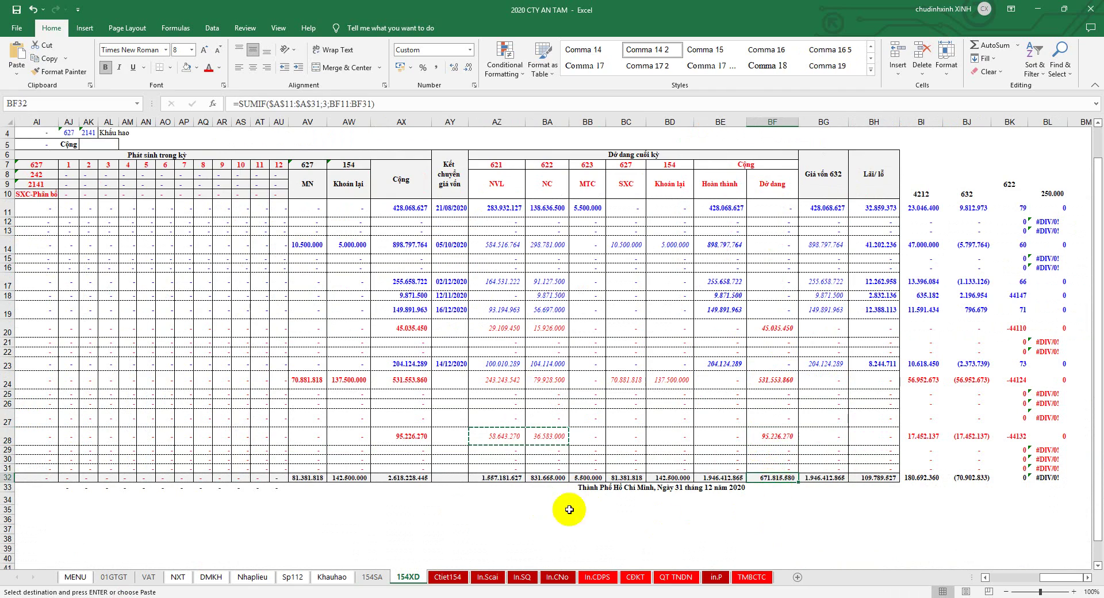
Check the opening balance total in AE62 of the 2021 workbook's 154XD sheet and autofit column AG's width.
{"action": "key", "text": "ctrl+Tab"}
{"action": "scroll", "coordinate": [397, 523], "scroll_direction": "down", "scroll_amount": 8}
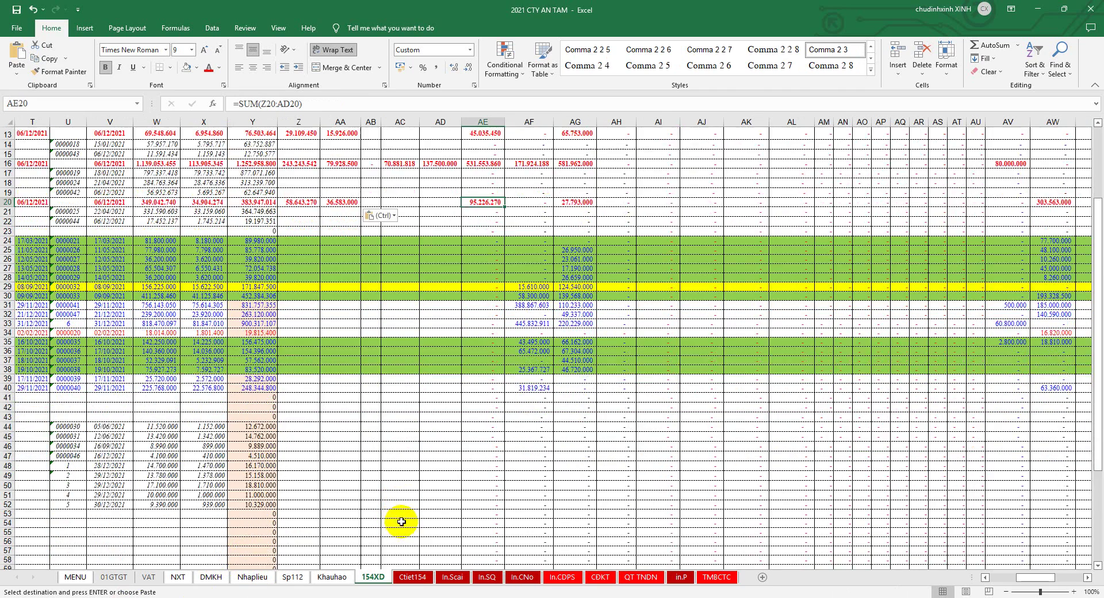
{"action": "left_click", "coordinate": [483, 450]}
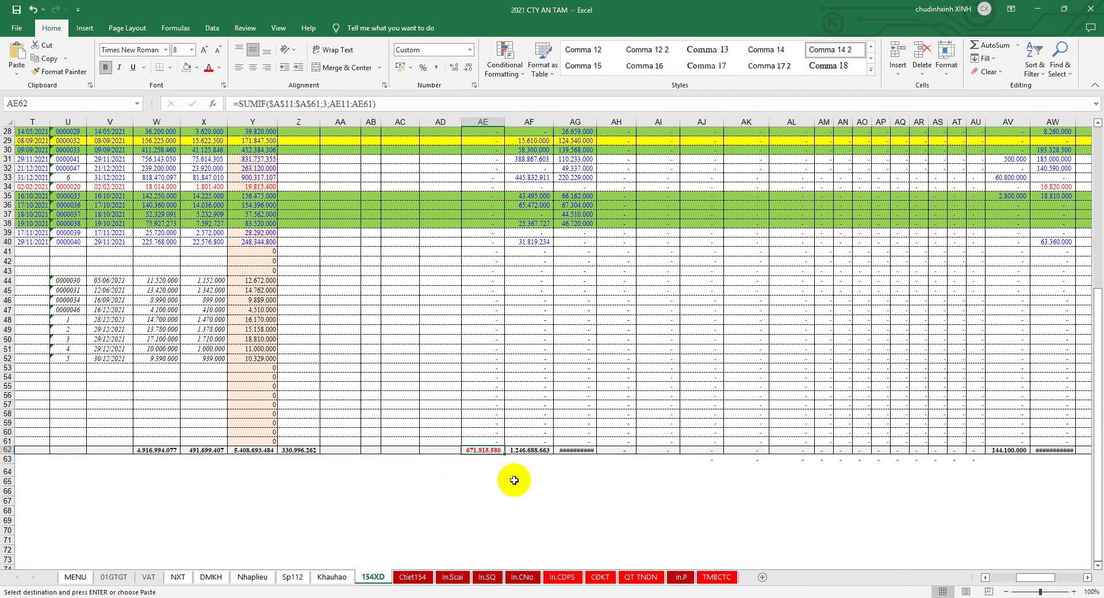
{"action": "double_click", "coordinate": [600, 122]}
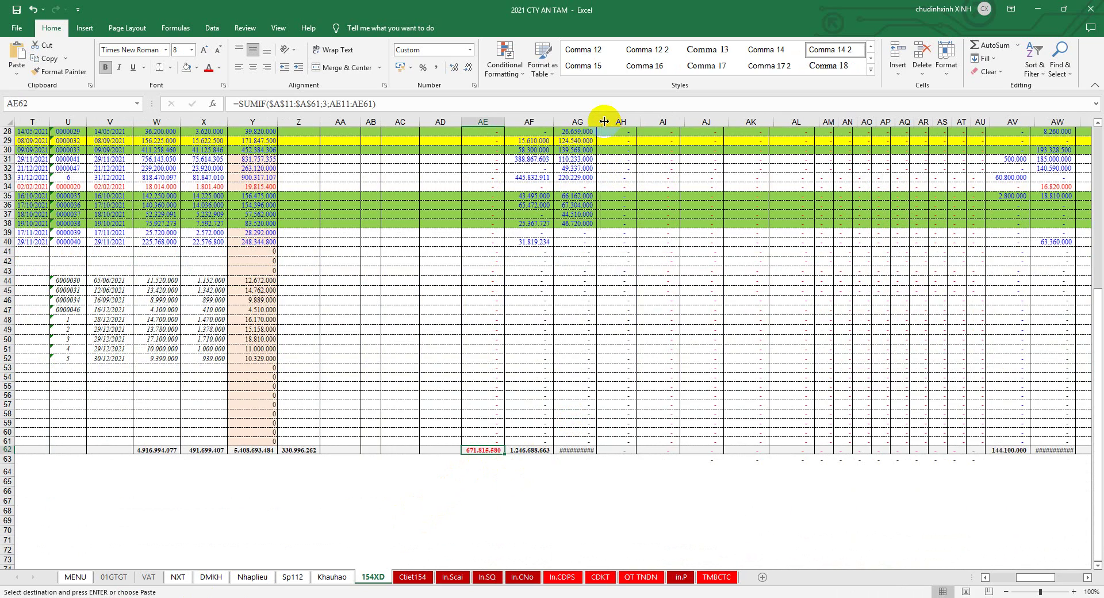
Compare account 154's opening debit balance on the In.CDPS sheet with the opening total on the 154XD sheet.
{"action": "left_click", "coordinate": [556, 577]}
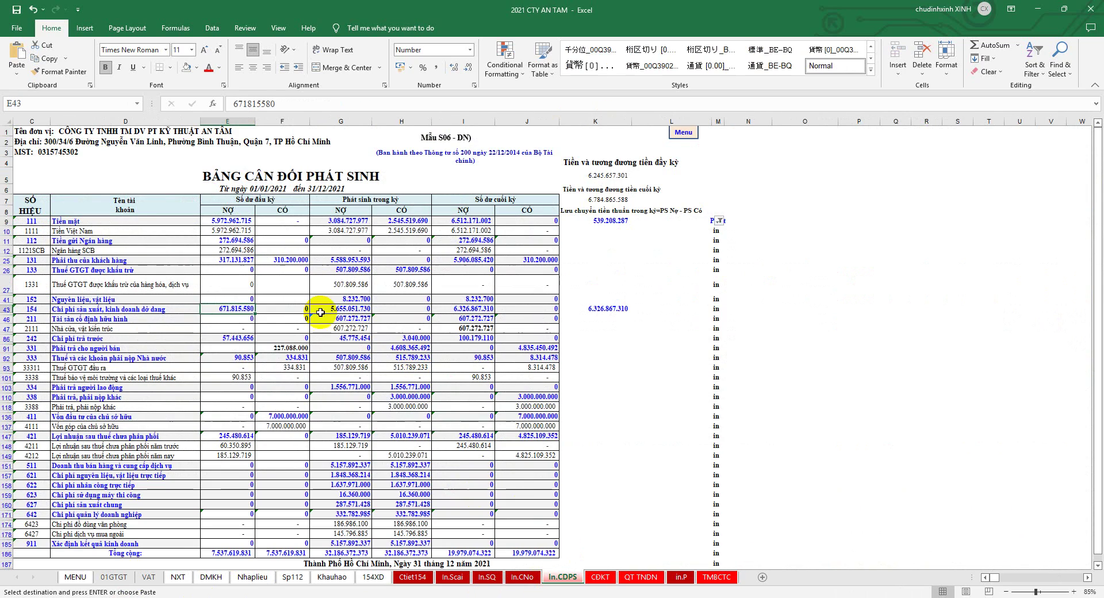
{"action": "left_click", "coordinate": [373, 576]}
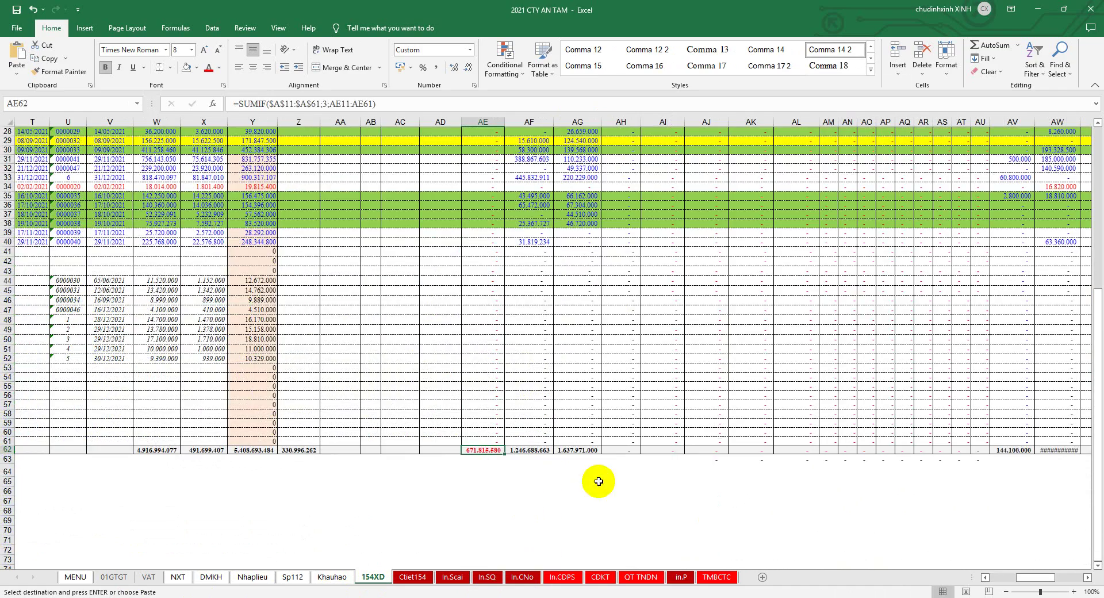
{"action": "scroll", "coordinate": [685, 452], "scroll_direction": "up", "scroll_amount": 12}
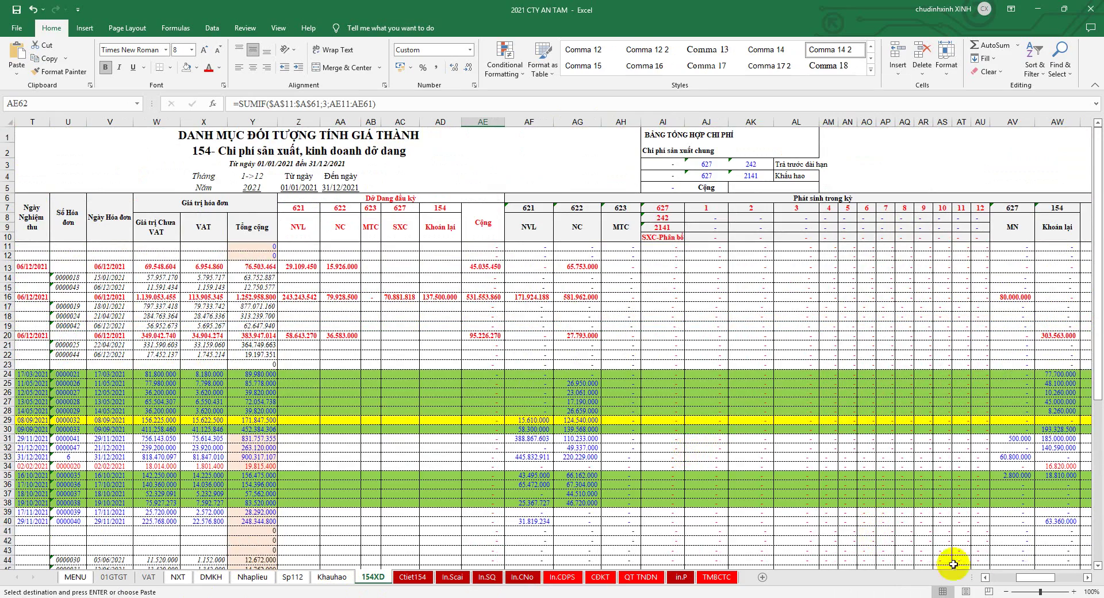
Set the font of the carried-over project rows 13 to 23 to red and save the 2021 workbook.
{"action": "left_click", "coordinate": [1010, 577]}
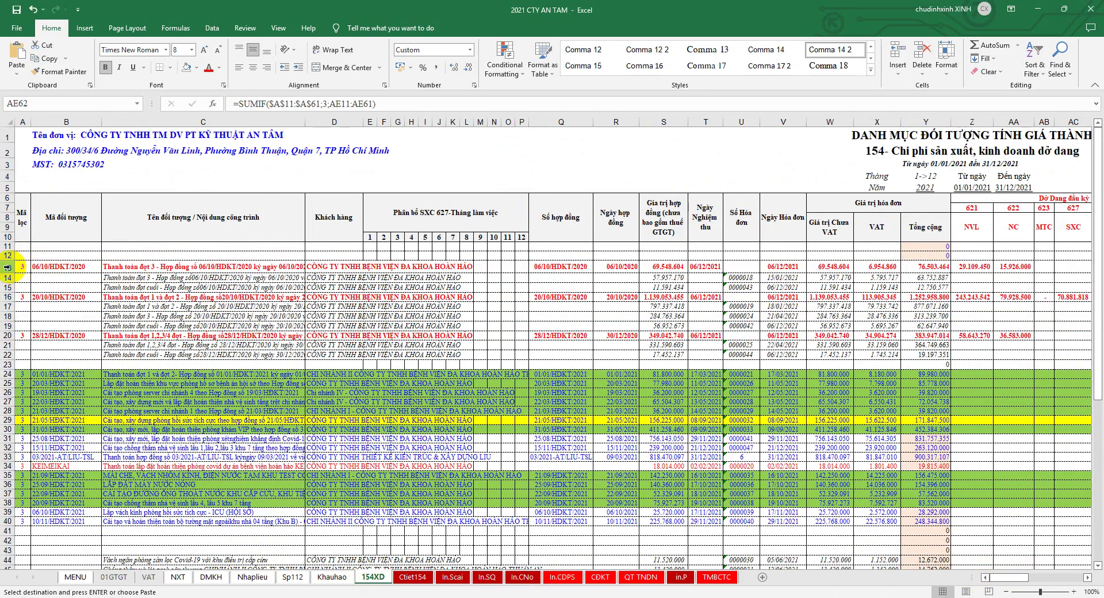
{"action": "left_click_drag", "start_coordinate": [7, 267], "coordinate": [16, 364]}
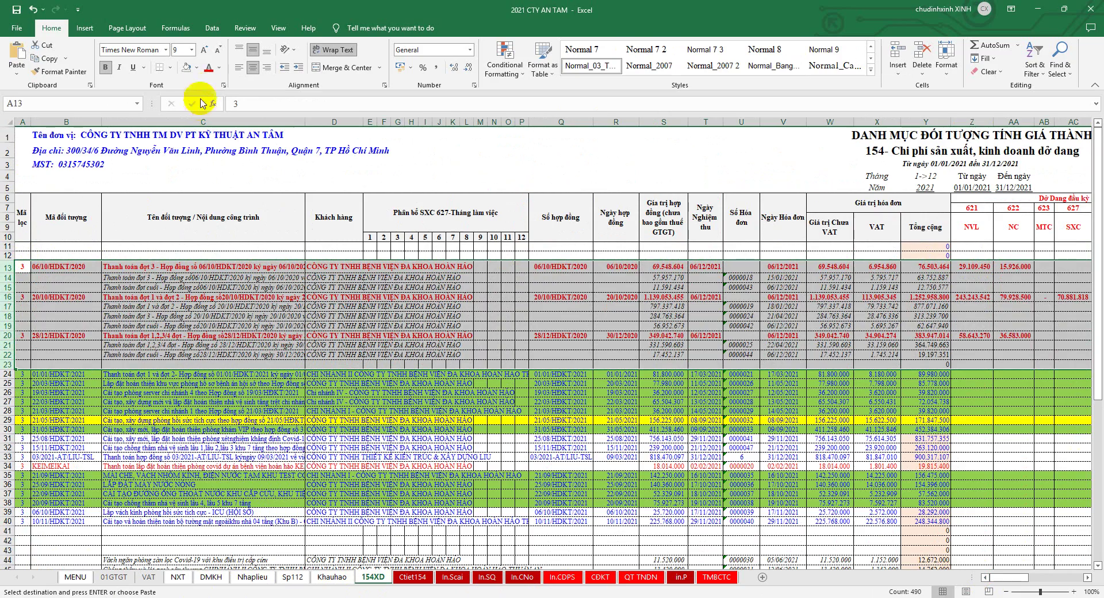
{"action": "left_click", "coordinate": [208, 68]}
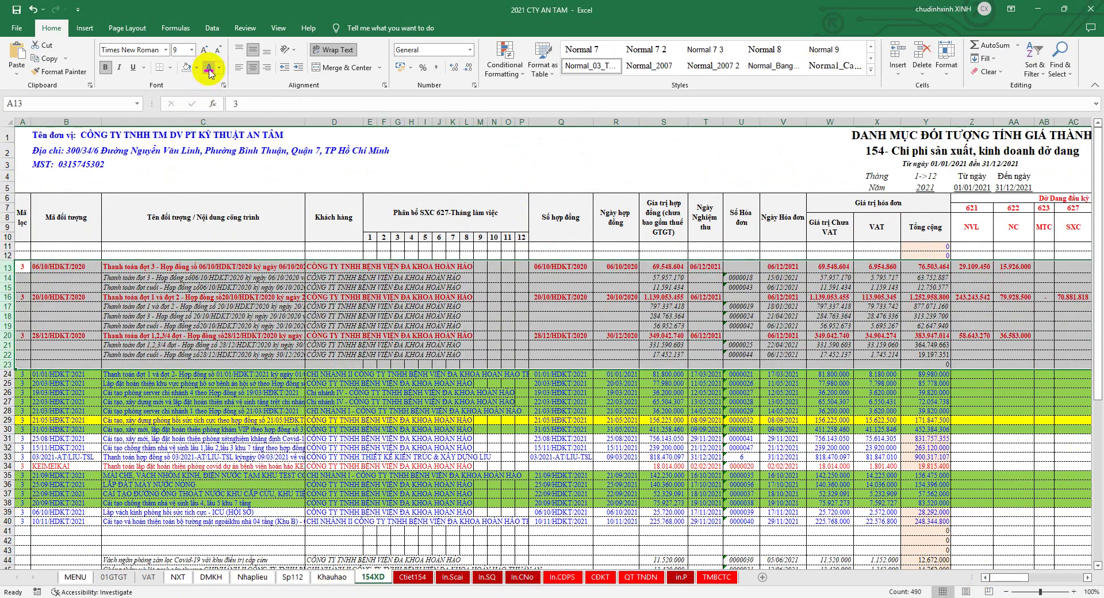
{"action": "left_click", "coordinate": [17, 11]}
{"action": "scroll", "coordinate": [149, 253], "scroll_direction": "down", "scroll_amount": 4}
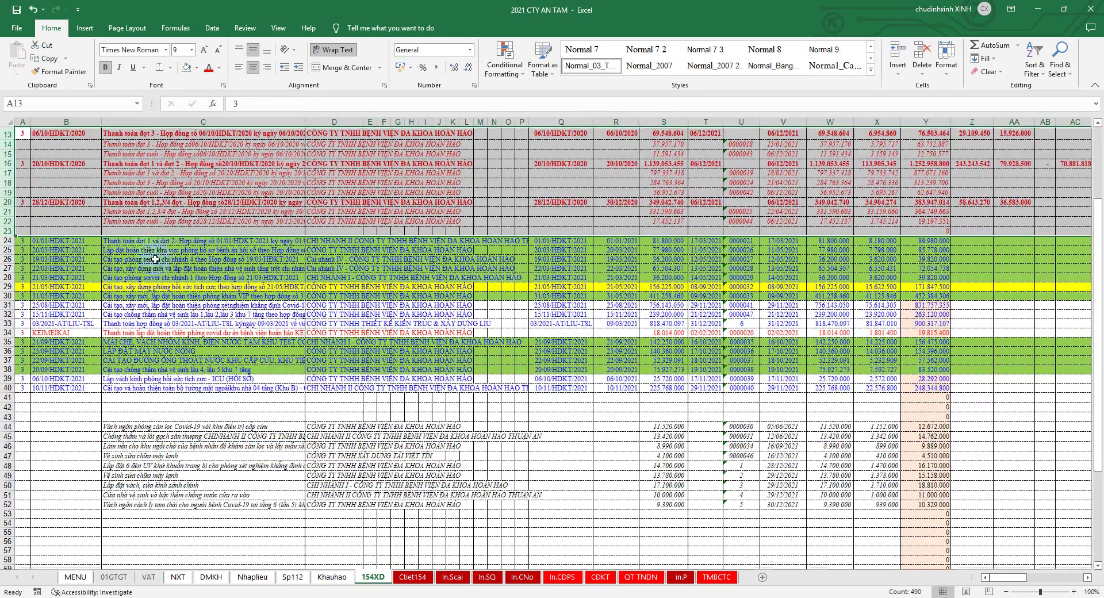
{"action": "scroll", "coordinate": [189, 251], "scroll_direction": "up", "scroll_amount": 4}
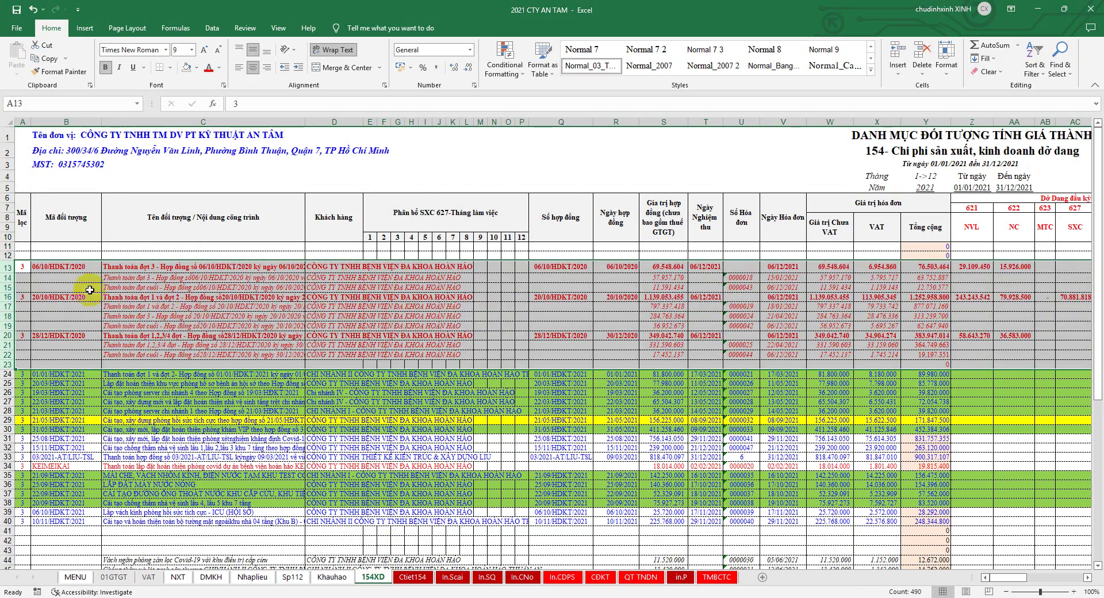
{"action": "left_click_drag", "start_coordinate": [5, 267], "coordinate": [6, 365]}
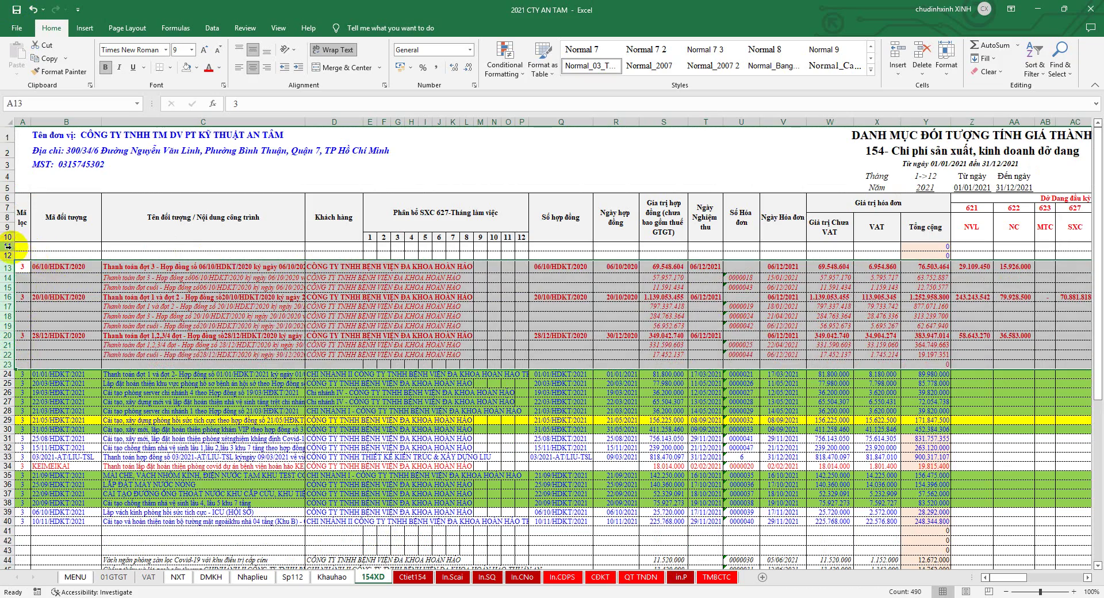
Delete the empty rows 11 and 12 above the first carried-over project on the 154XD sheet.
{"action": "left_click_drag", "start_coordinate": [8, 246], "coordinate": [8, 256]}
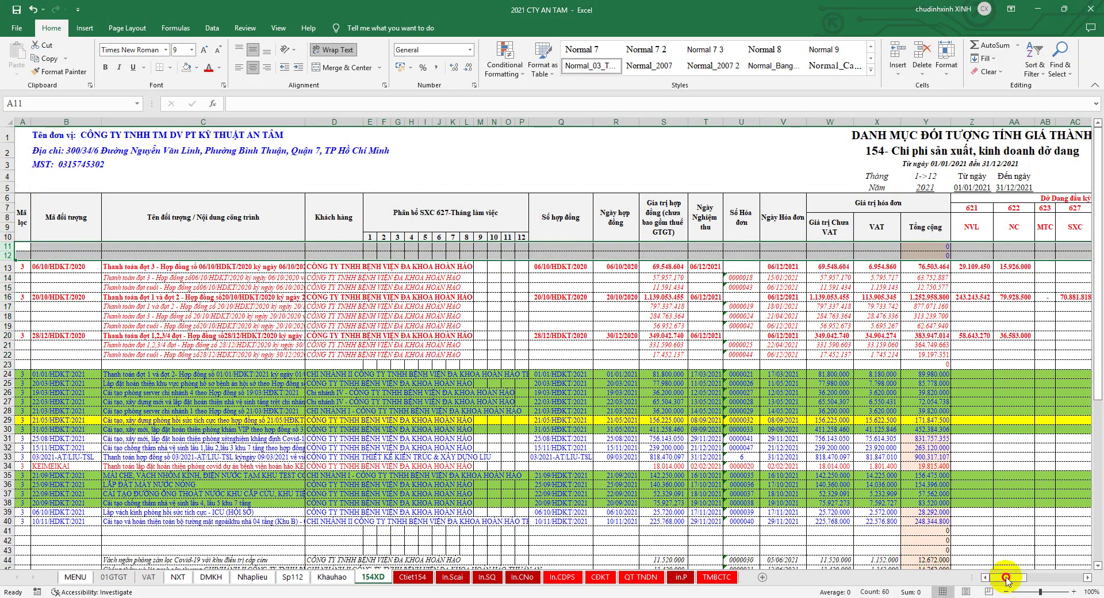
{"action": "mouse_move", "coordinate": [1007, 581]}
{"action": "left_mouse_down"}
{"action": "mouse_move", "coordinate": [1074, 571]}
{"action": "mouse_move", "coordinate": [999, 571]}
{"action": "left_mouse_up"}
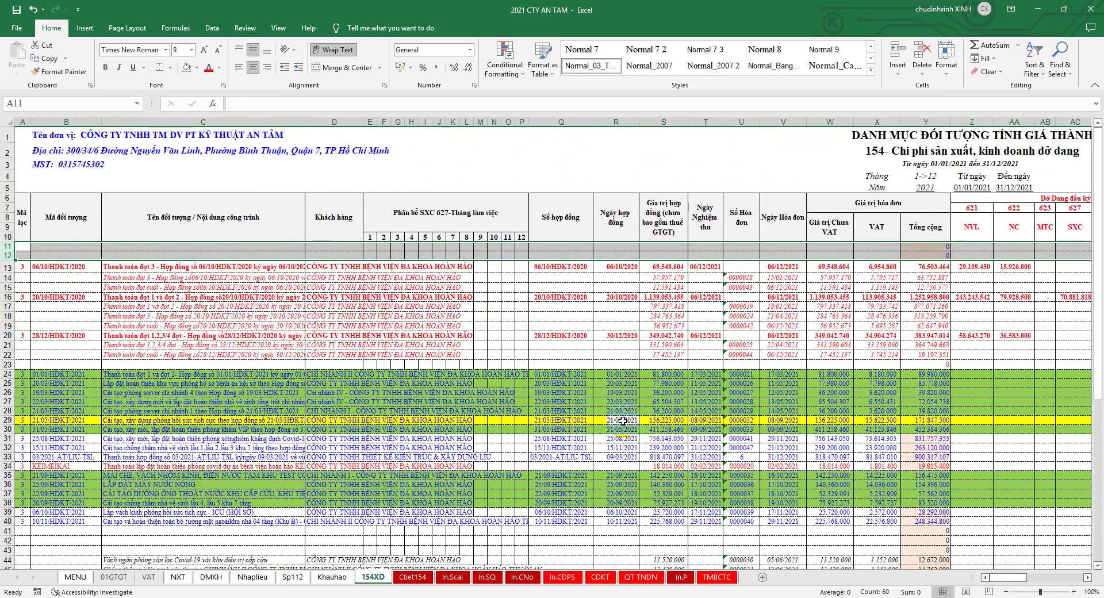
{"action": "scroll", "coordinate": [390, 456], "scroll_direction": "down", "scroll_amount": 3}
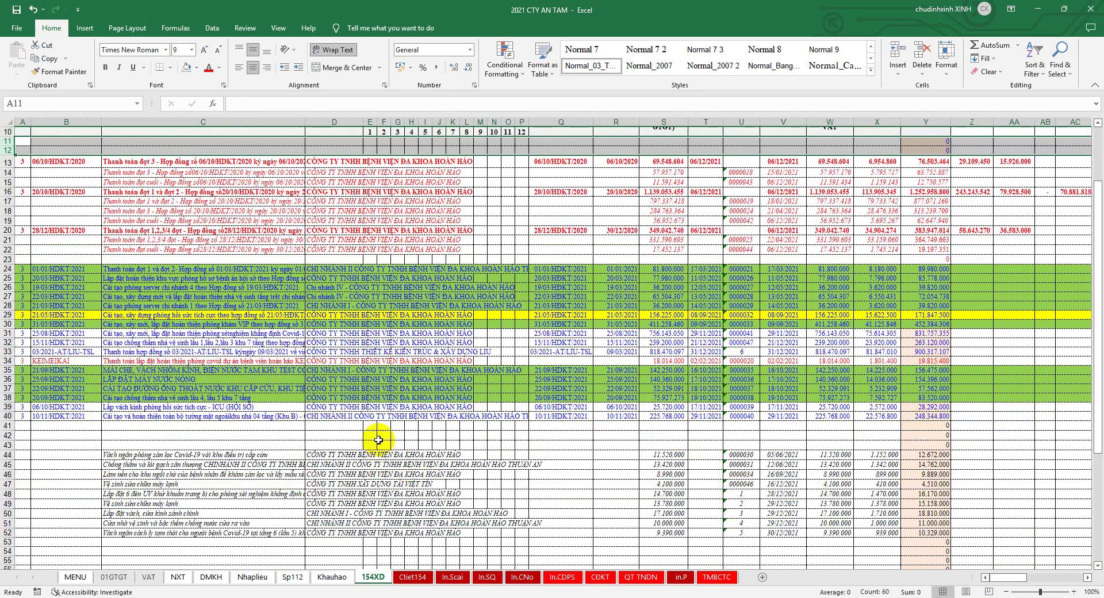
{"action": "scroll", "coordinate": [395, 446], "scroll_direction": "up", "scroll_amount": 3}
{"action": "right_click", "coordinate": [394, 248]}
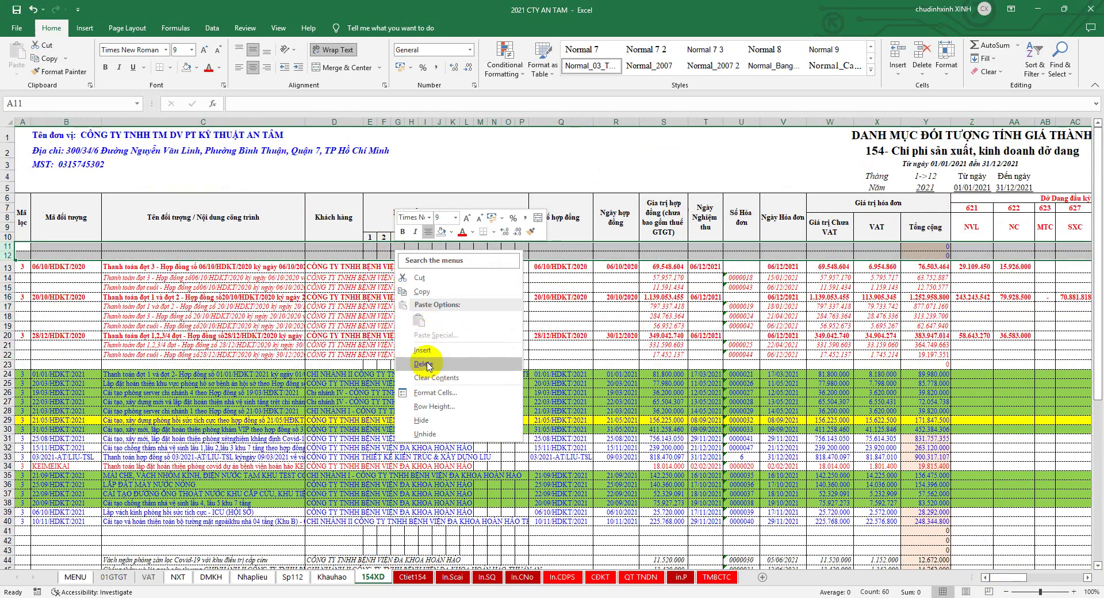
{"action": "left_click", "coordinate": [252, 297]}
{"action": "left_click_drag", "start_coordinate": [9, 267], "coordinate": [9, 354]}
{"action": "left_click_drag", "start_coordinate": [23, 246], "coordinate": [486, 258]}
{"action": "left_click_drag", "start_coordinate": [8, 246], "coordinate": [9, 257]}
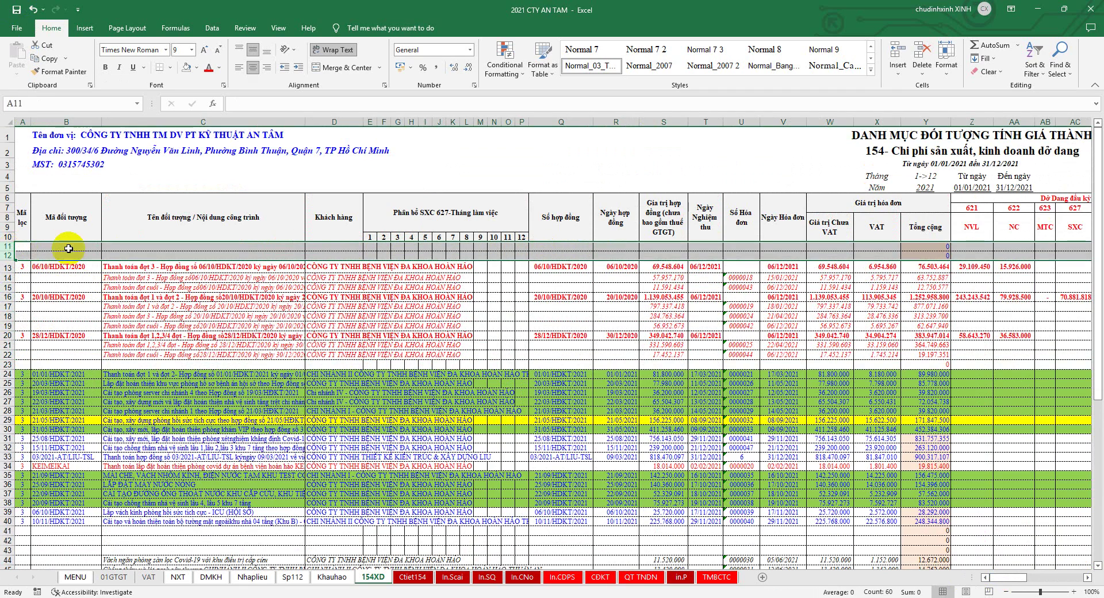
{"action": "right_click", "coordinate": [70, 248]}
{"action": "left_click", "coordinate": [104, 363]}
{"action": "left_click", "coordinate": [334, 336]}
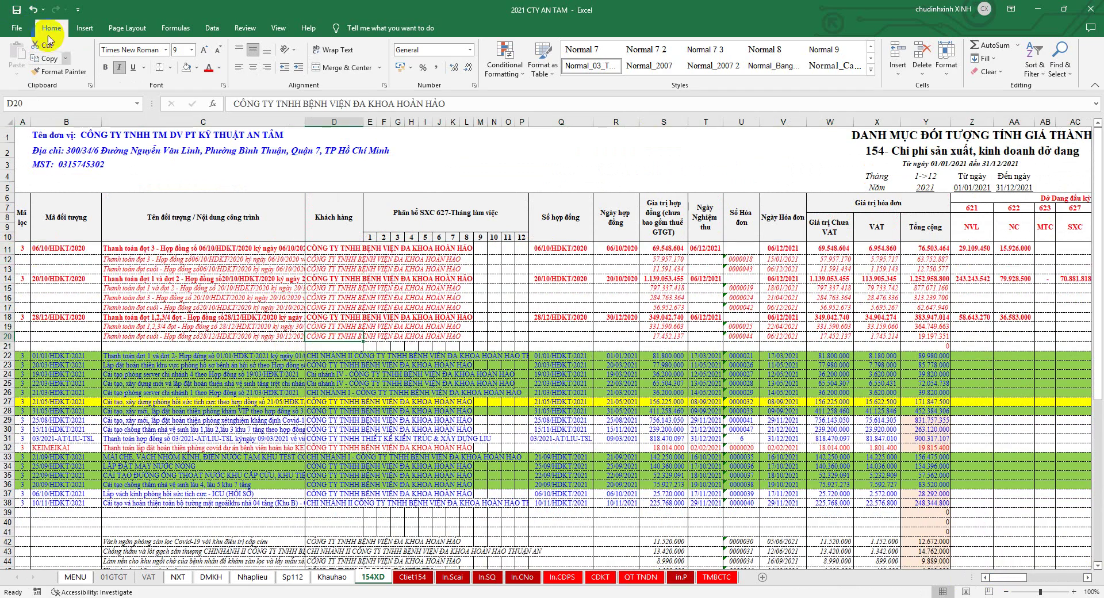
Select the carried-over project rows 11 to 21 and examine their opening balances and costs incurred in the period.
{"action": "left_click_drag", "start_coordinate": [6, 248], "coordinate": [14, 347]}
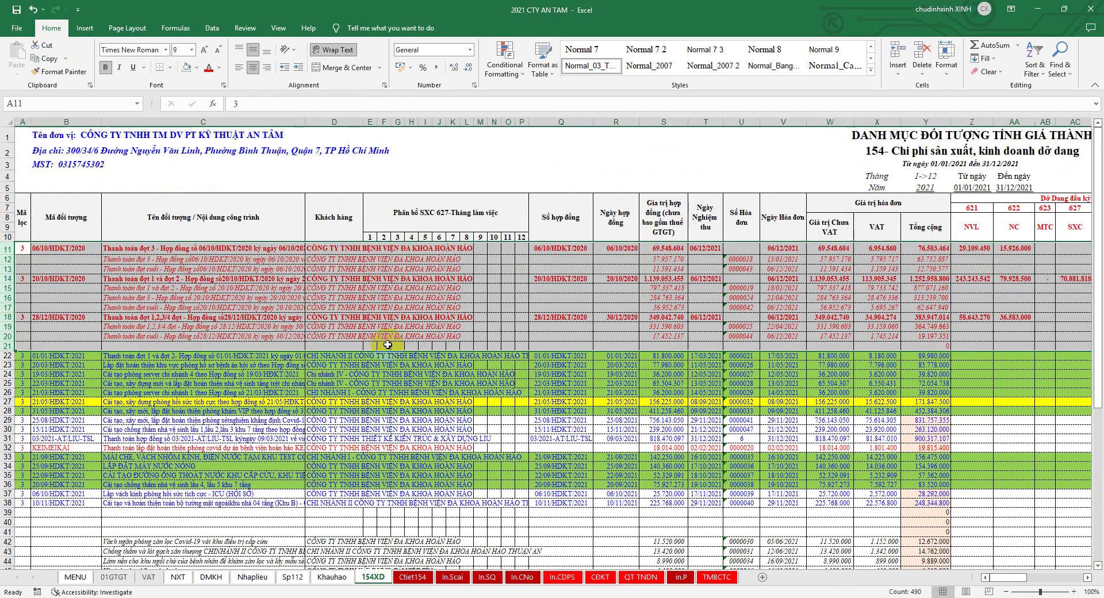
{"action": "left_click_drag", "start_coordinate": [998, 571], "coordinate": [1025, 572]}
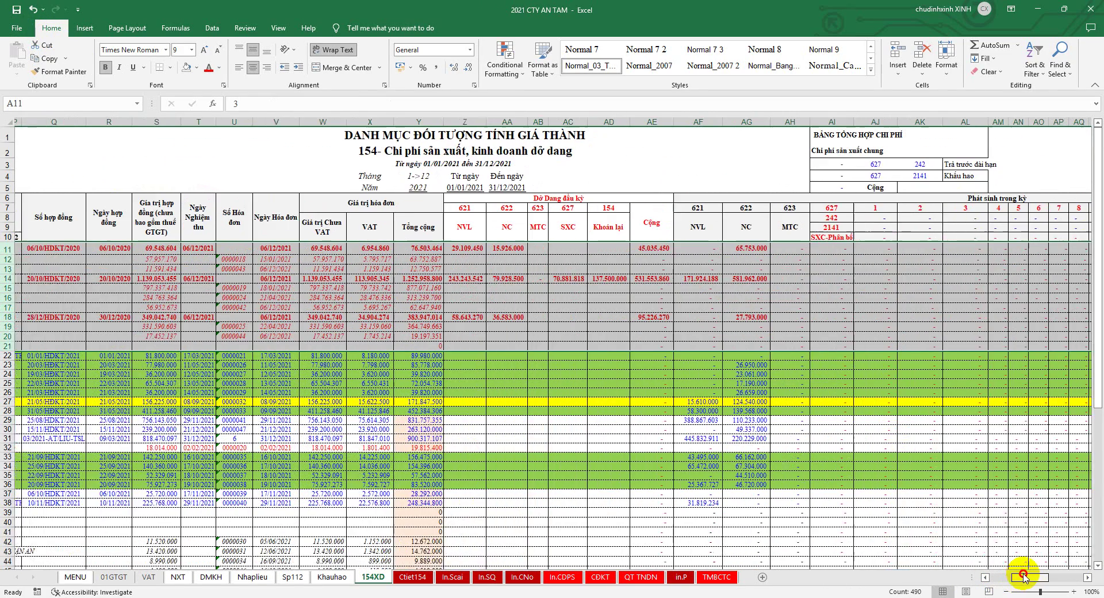